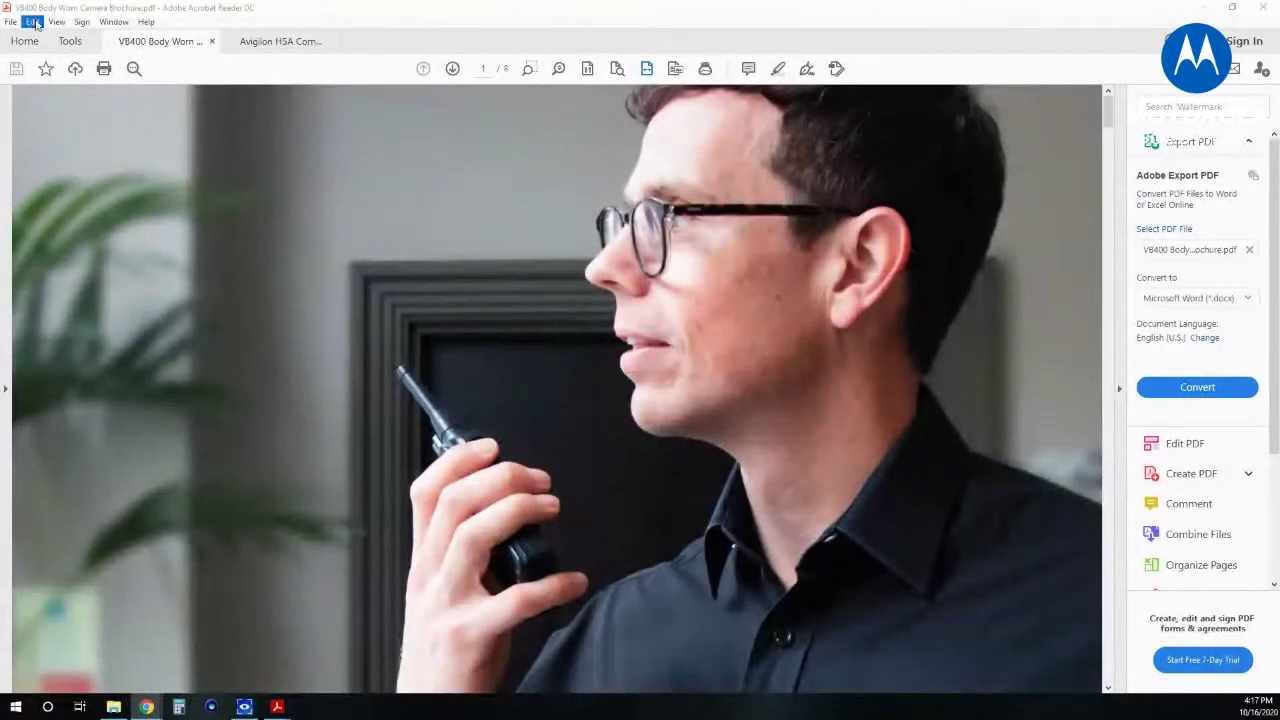
Step: Bring up the open-documents list and the display options to show the VB400 brochure full screen
click(114, 21)
click(56, 21)
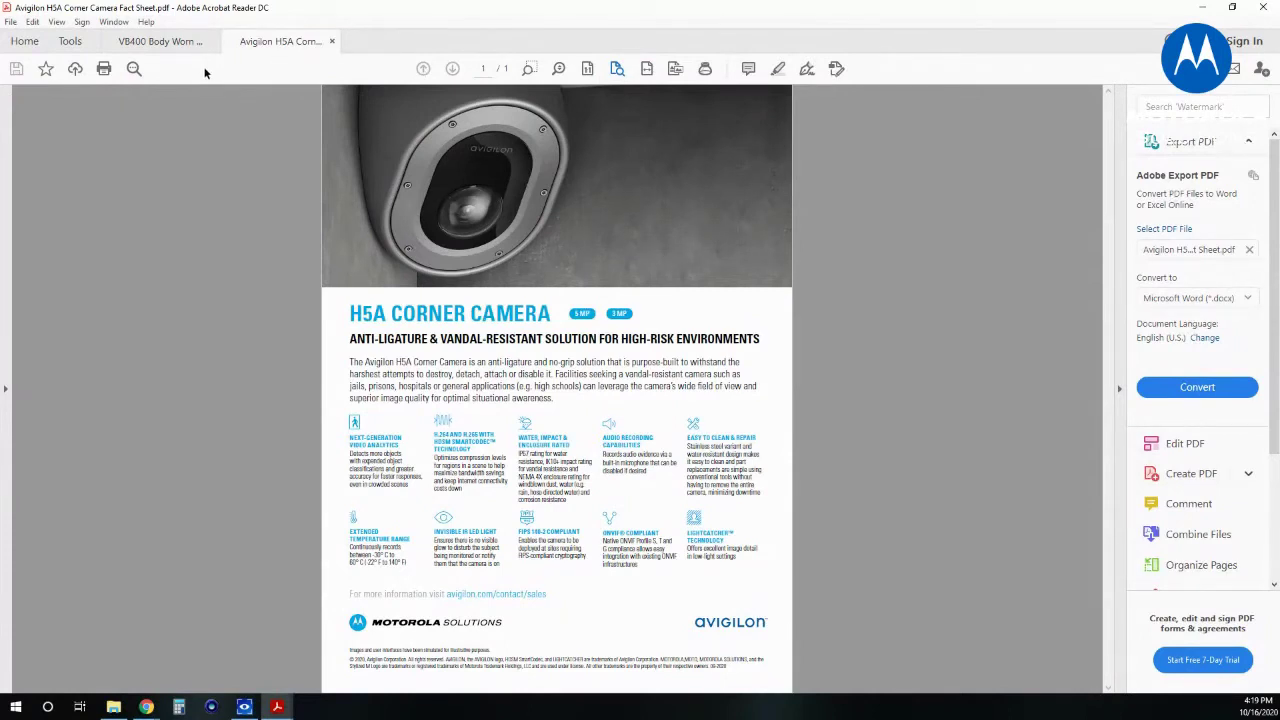
Step: View the H5A fact sheet in Full Screen Mode and zoom it, then close all tabs and exit Acrobat
click(56, 21)
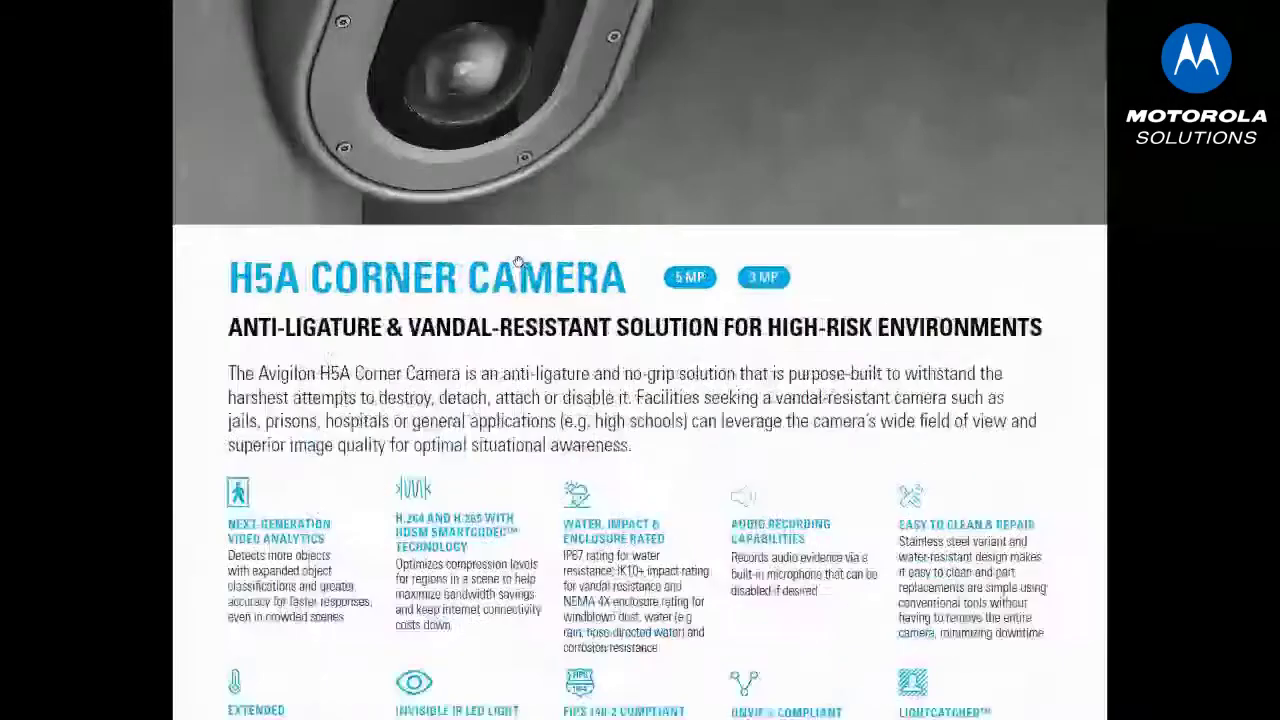
scroll(560, 350, up, 3)
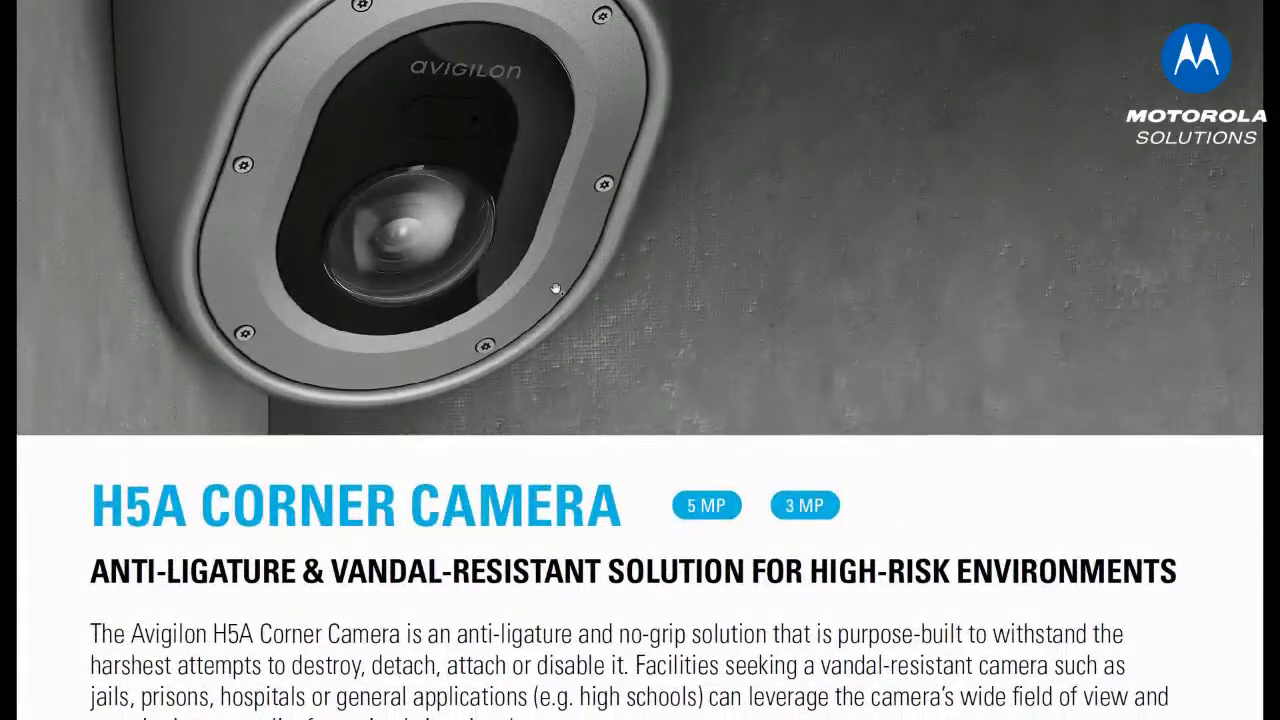
ctrl+scroll(558, 292, down, 3)
ctrl+scroll(580, 255, up, 1)
scroll(582, 270, up, 1)
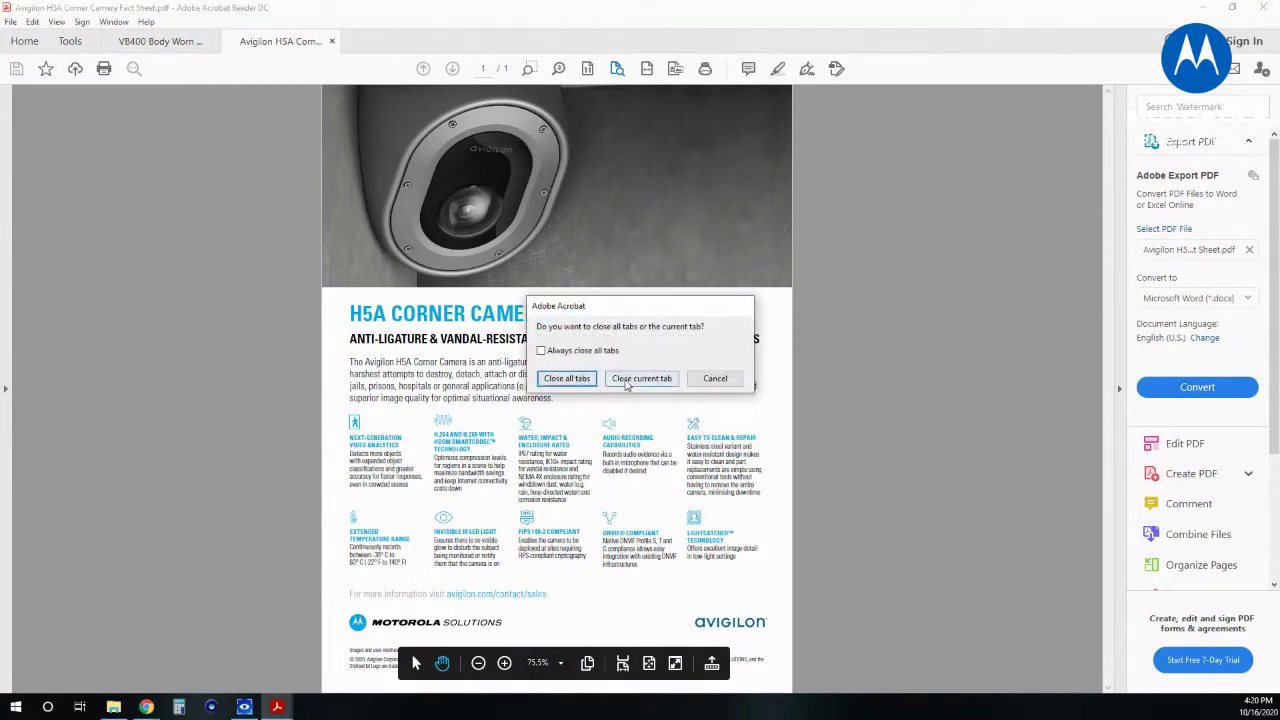
click(567, 379)
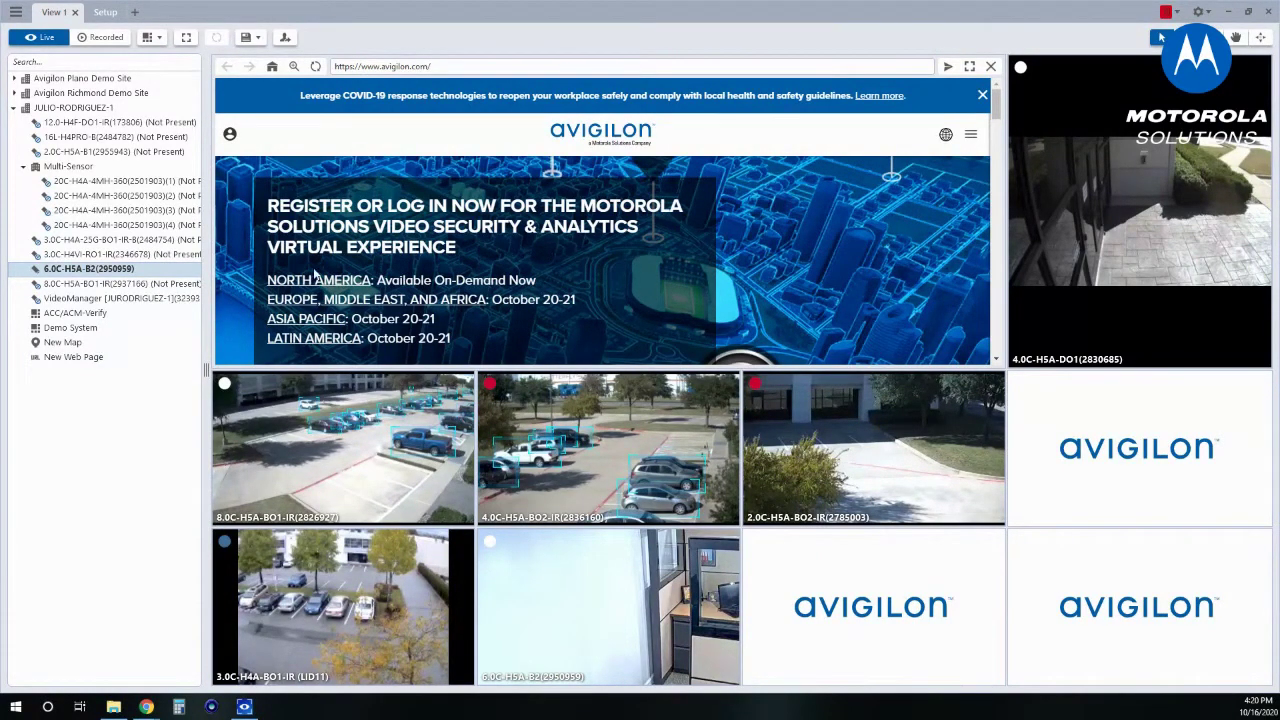
mouse_move(1100, 235)
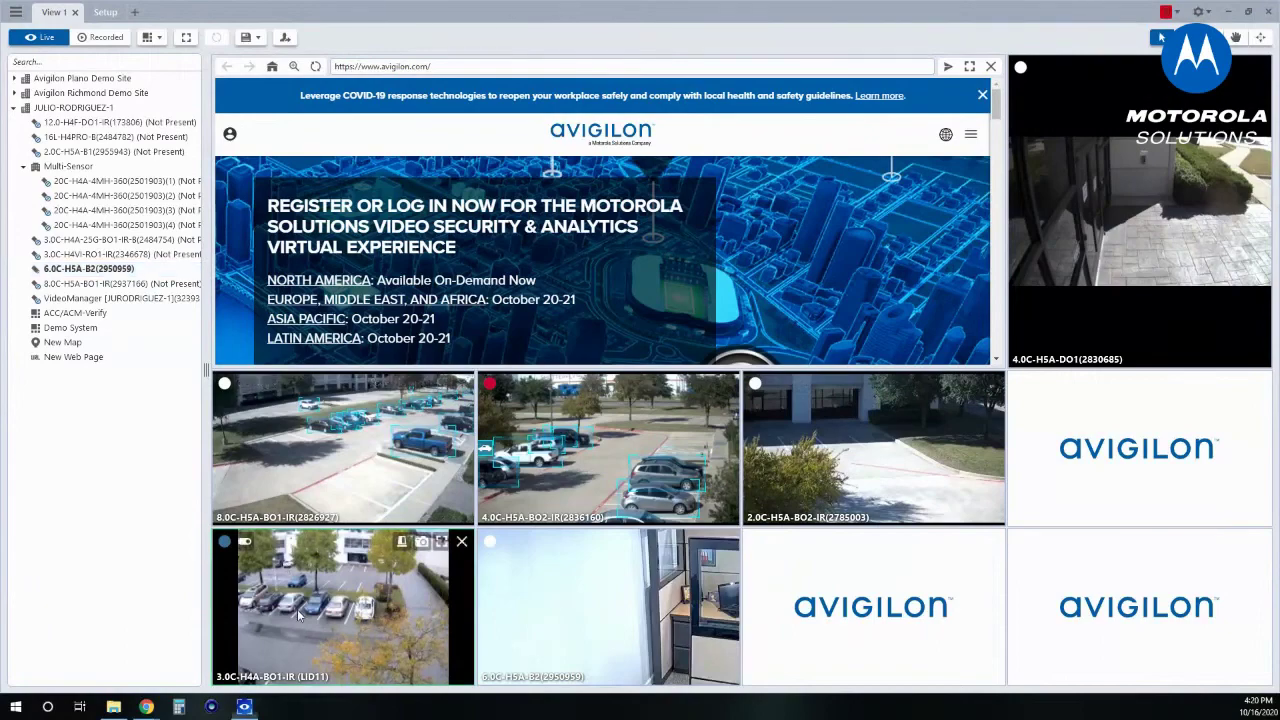
double_click(290, 560)
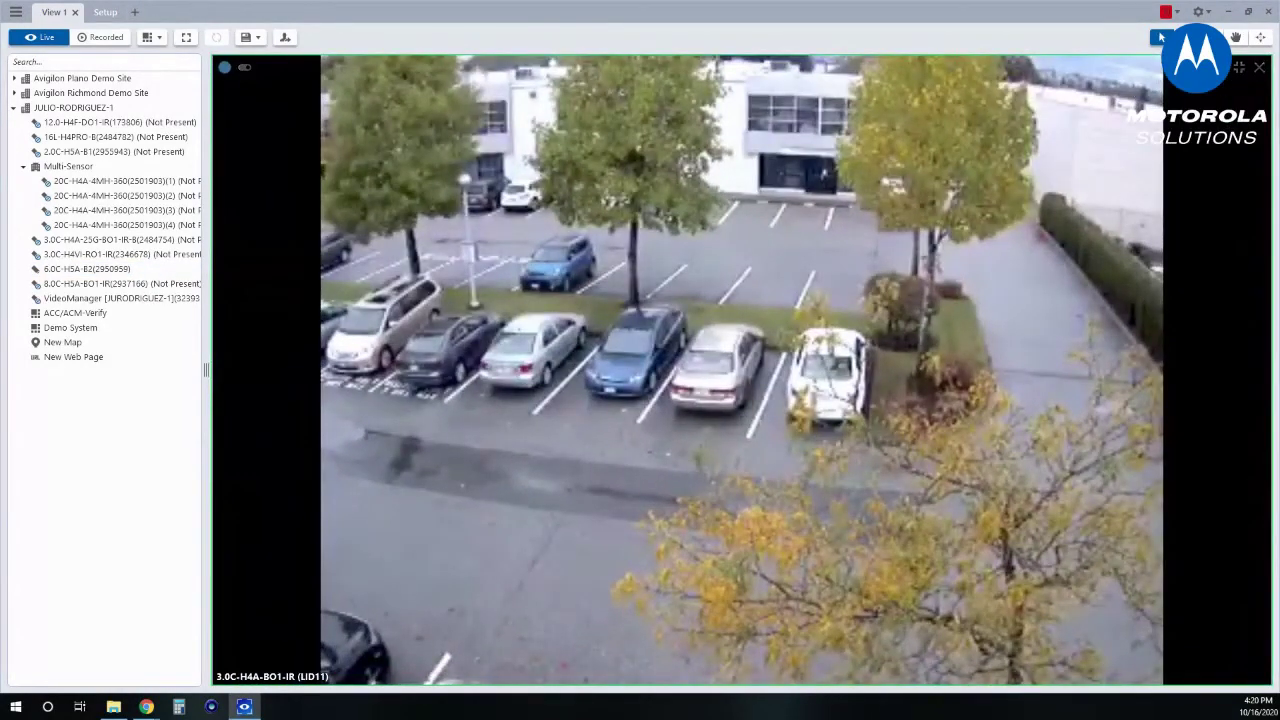
double_click(456, 680)
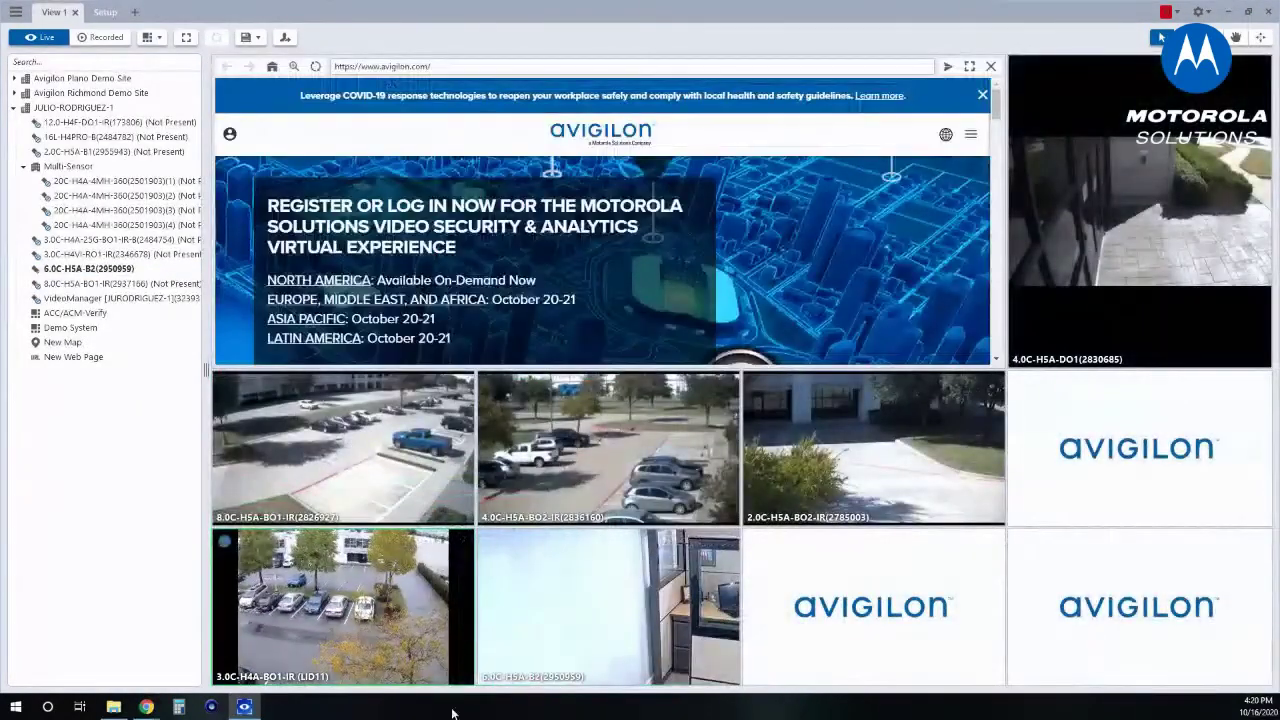
double_click(571, 609)
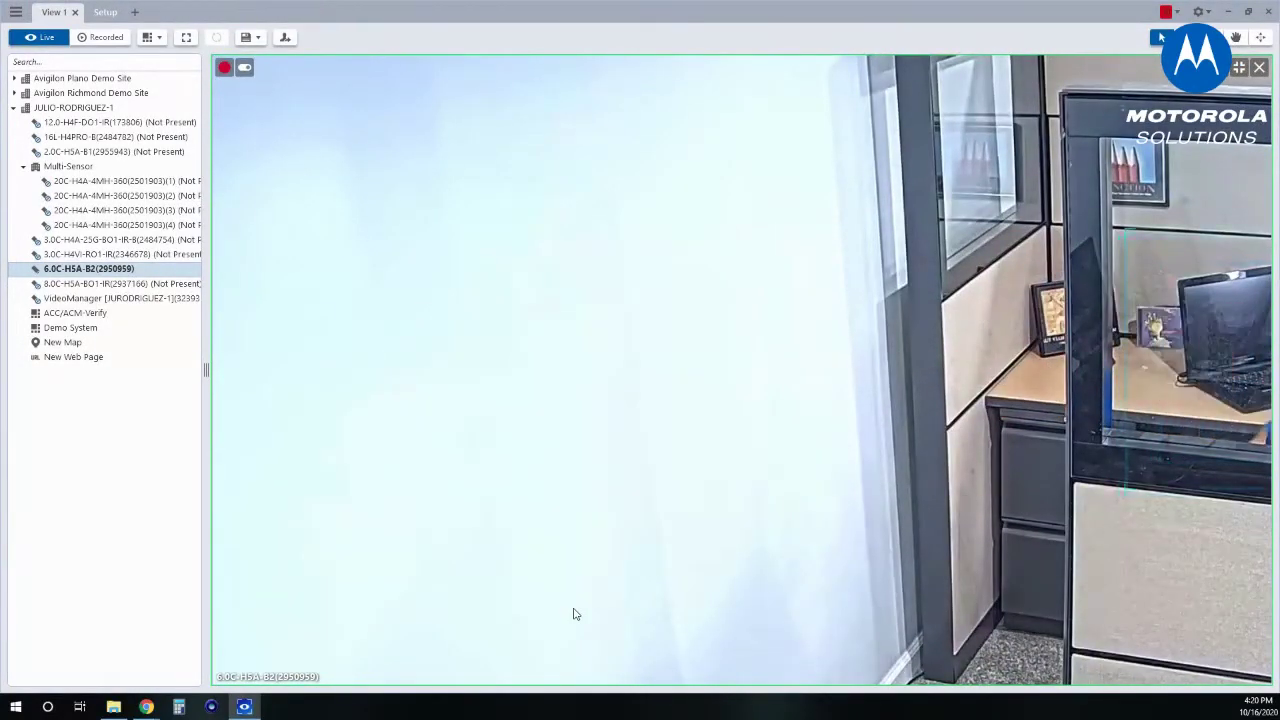
click(1239, 67)
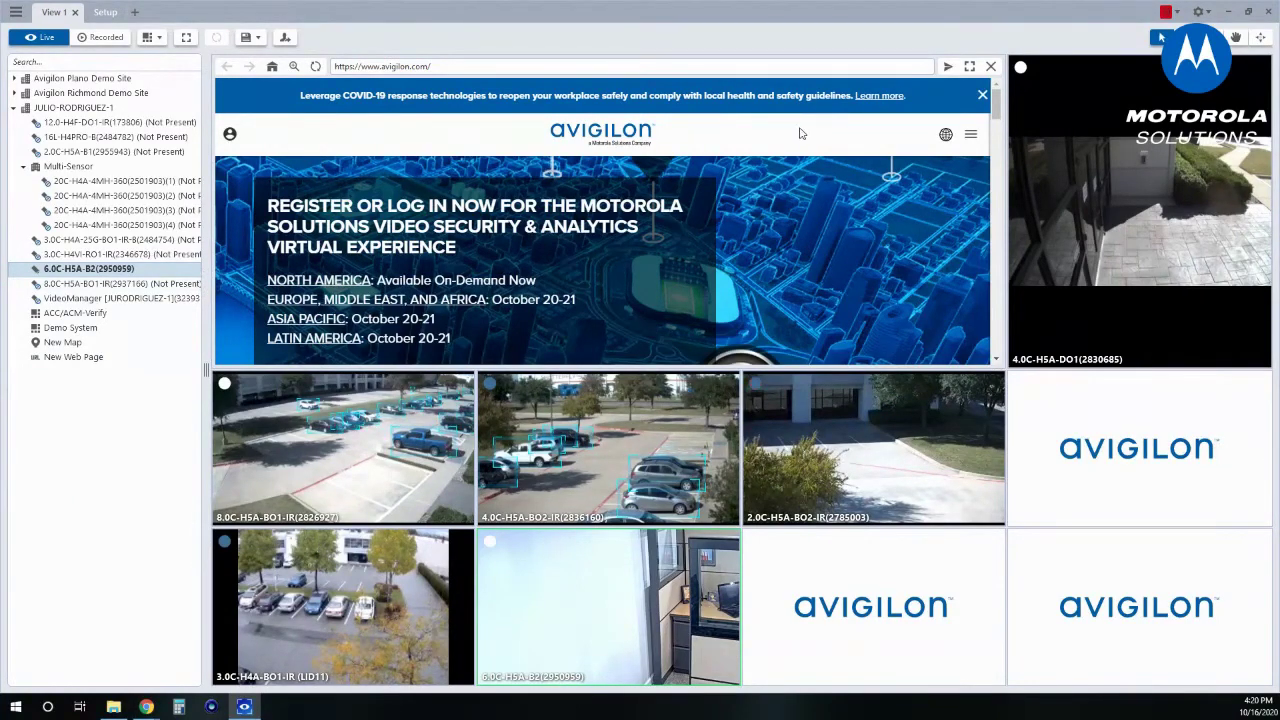
click(968, 67)
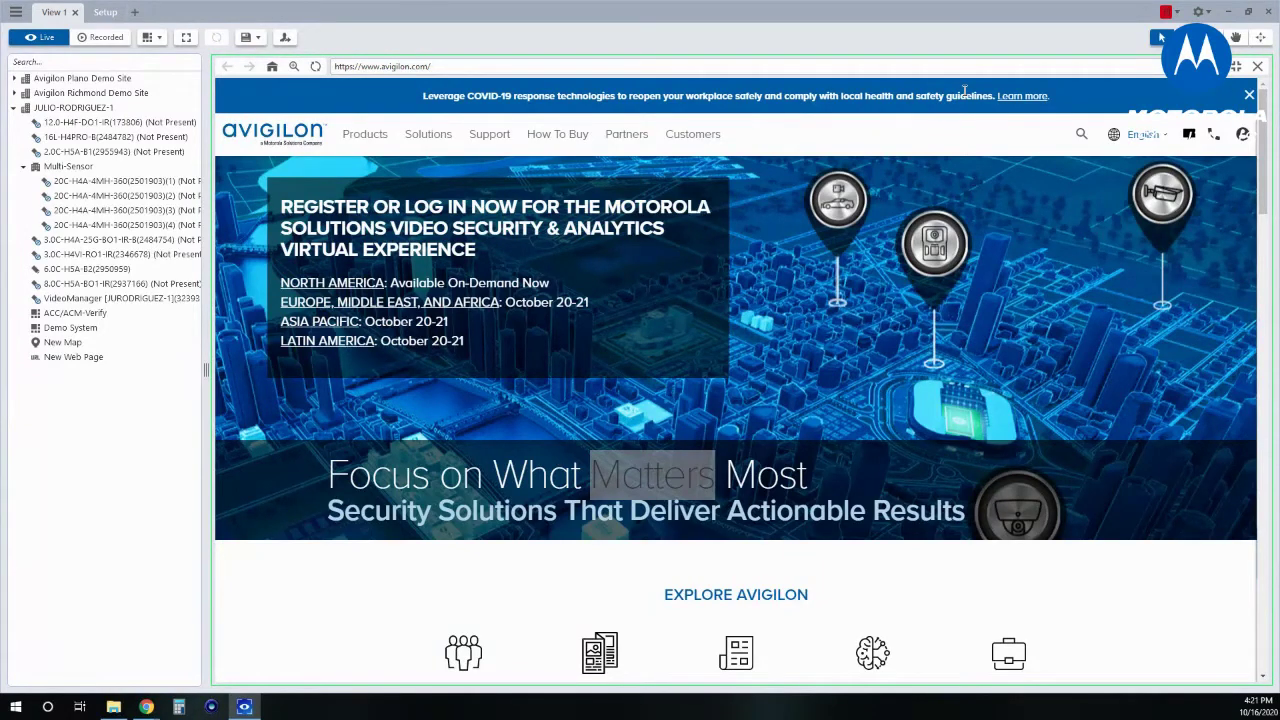
Step: Replace the web panel's address with weather.com and load the site
click(733, 70)
triple_click(547, 68)
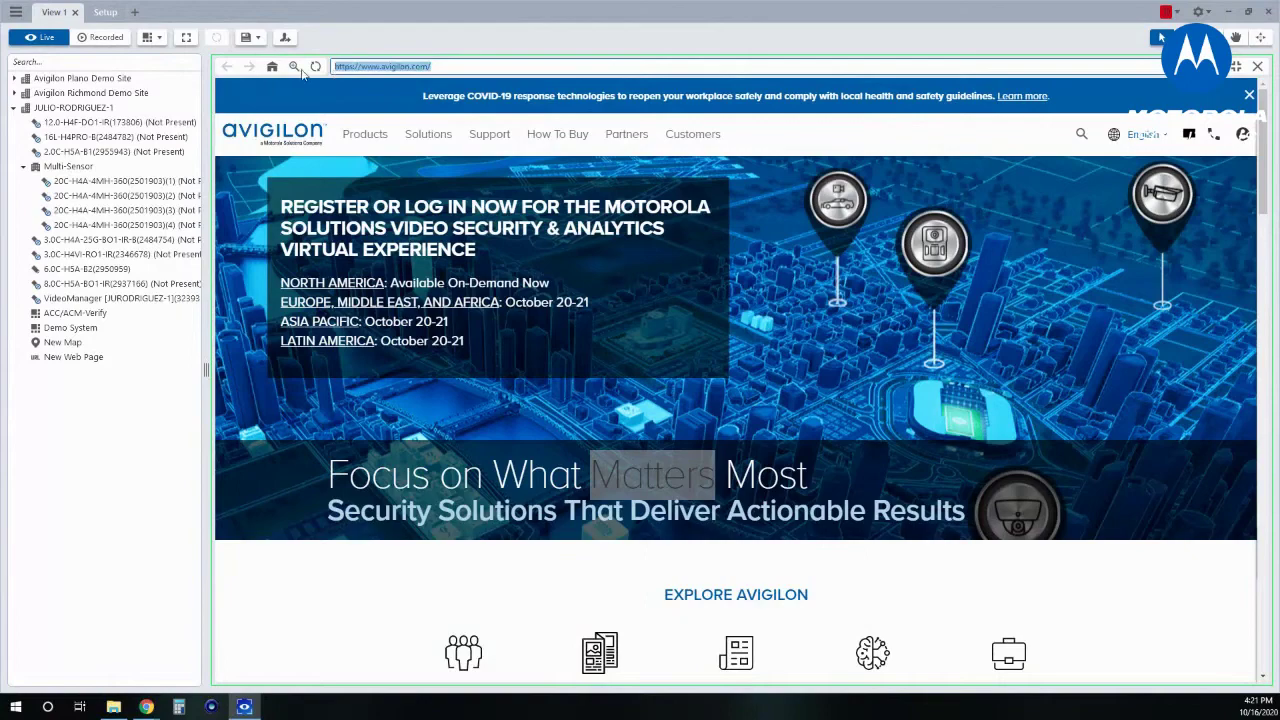
text(weather.com)
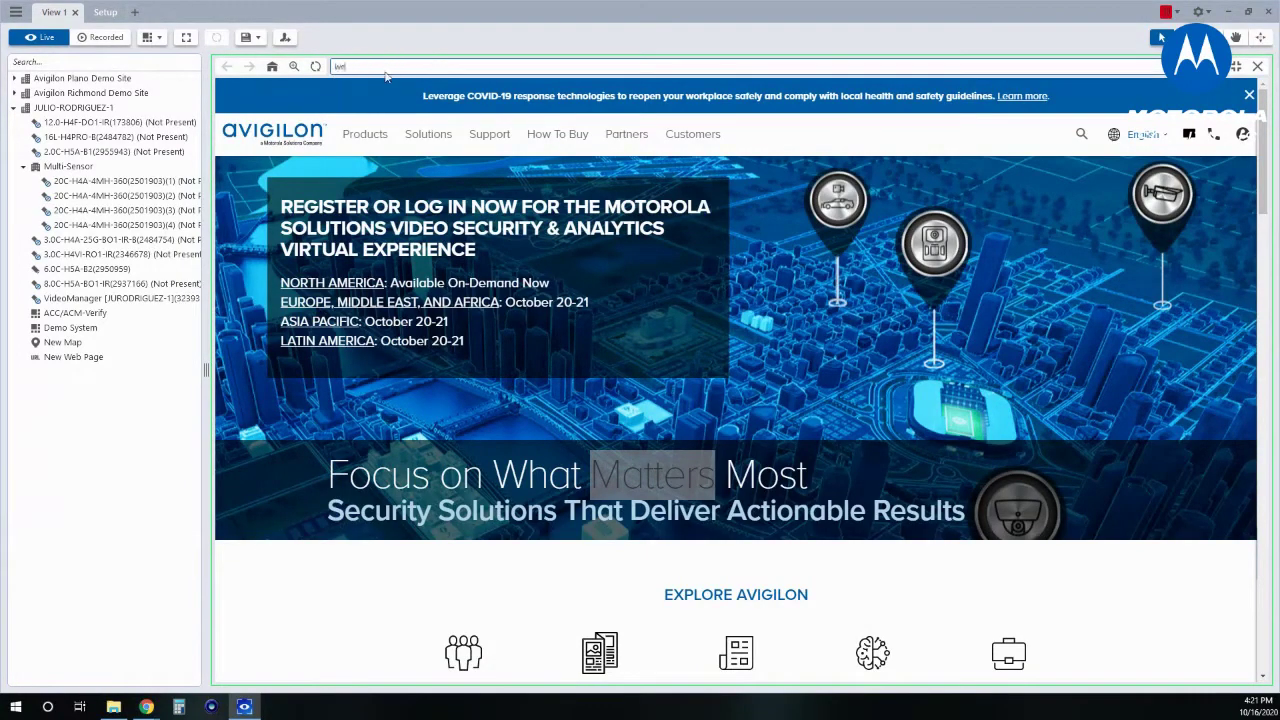
key(Return)
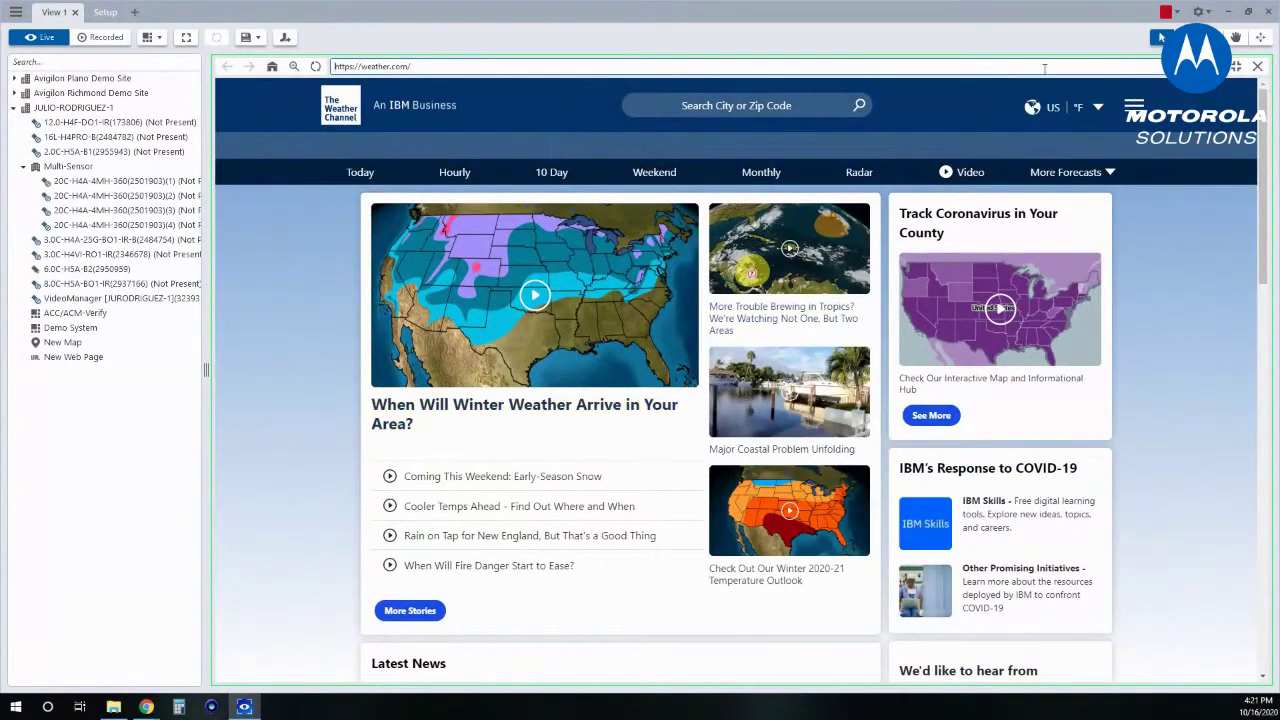
Step: Restore the weather.com panel to the grid, dismiss its privacy notice, then close the panel
click(1236, 66)
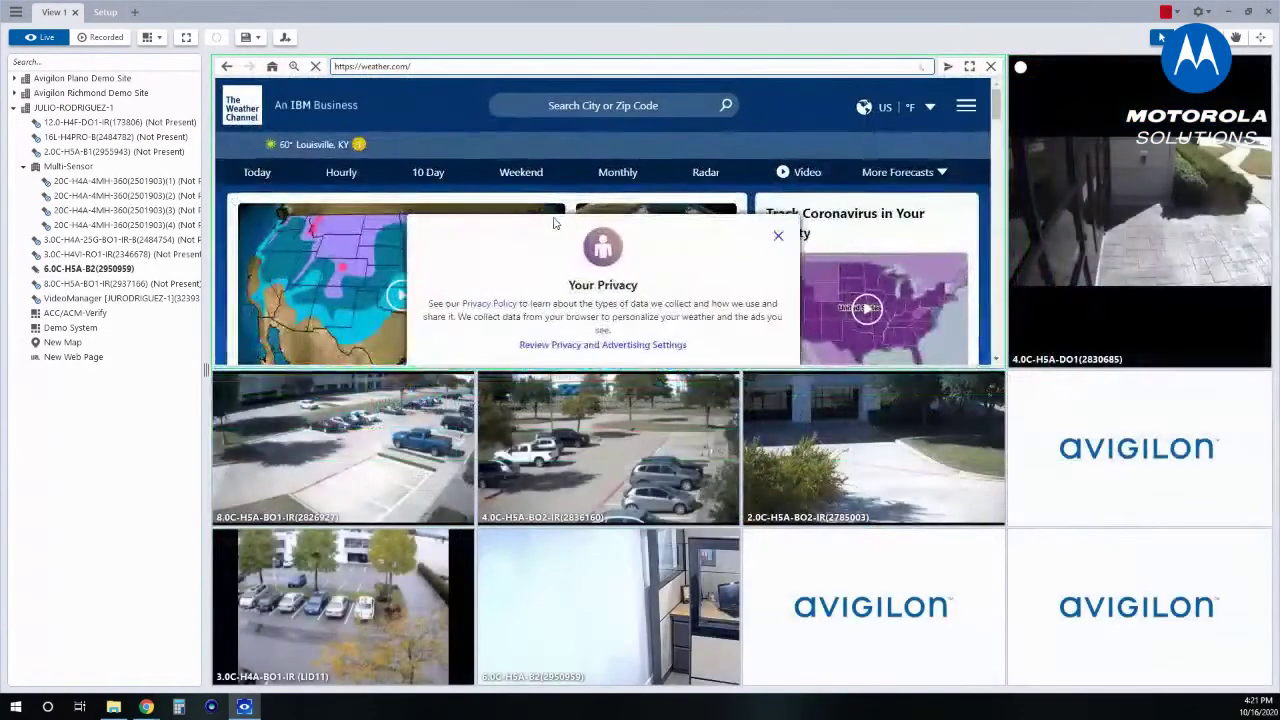
click(778, 236)
scroll(815, 258, down, 4)
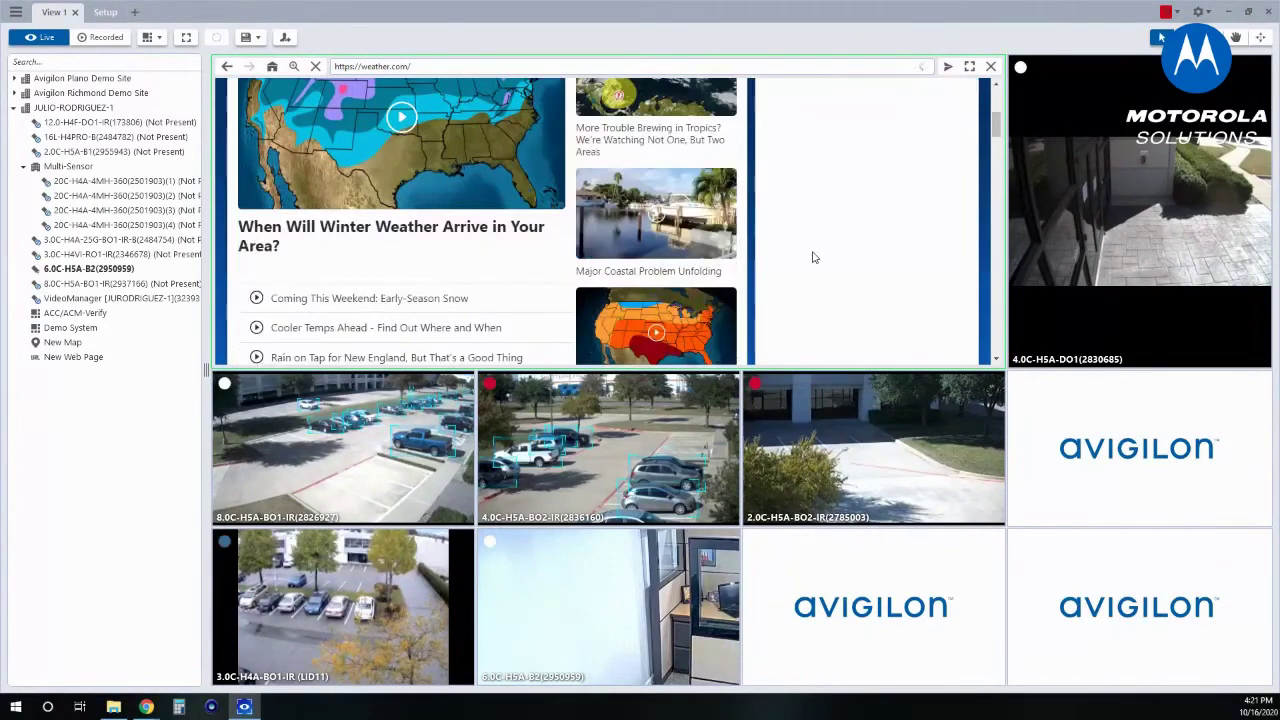
scroll(813, 260, up, 2)
scroll(813, 258, up, 1)
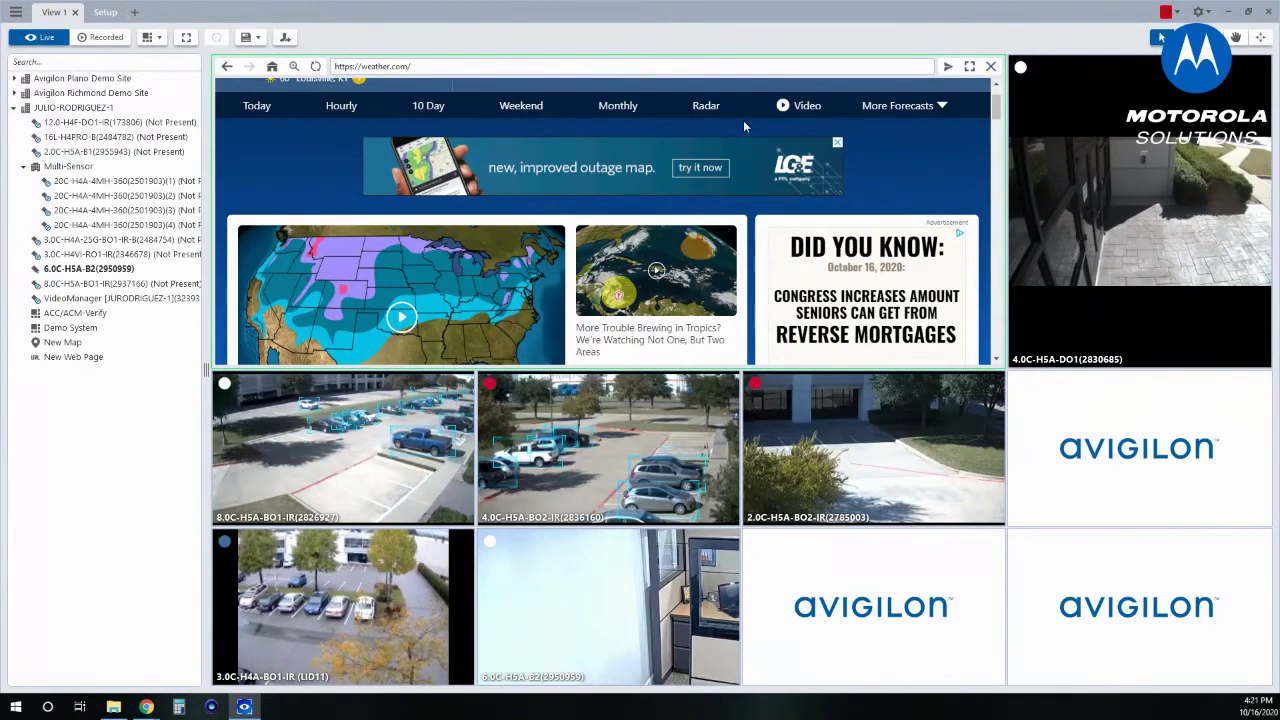
click(843, 66)
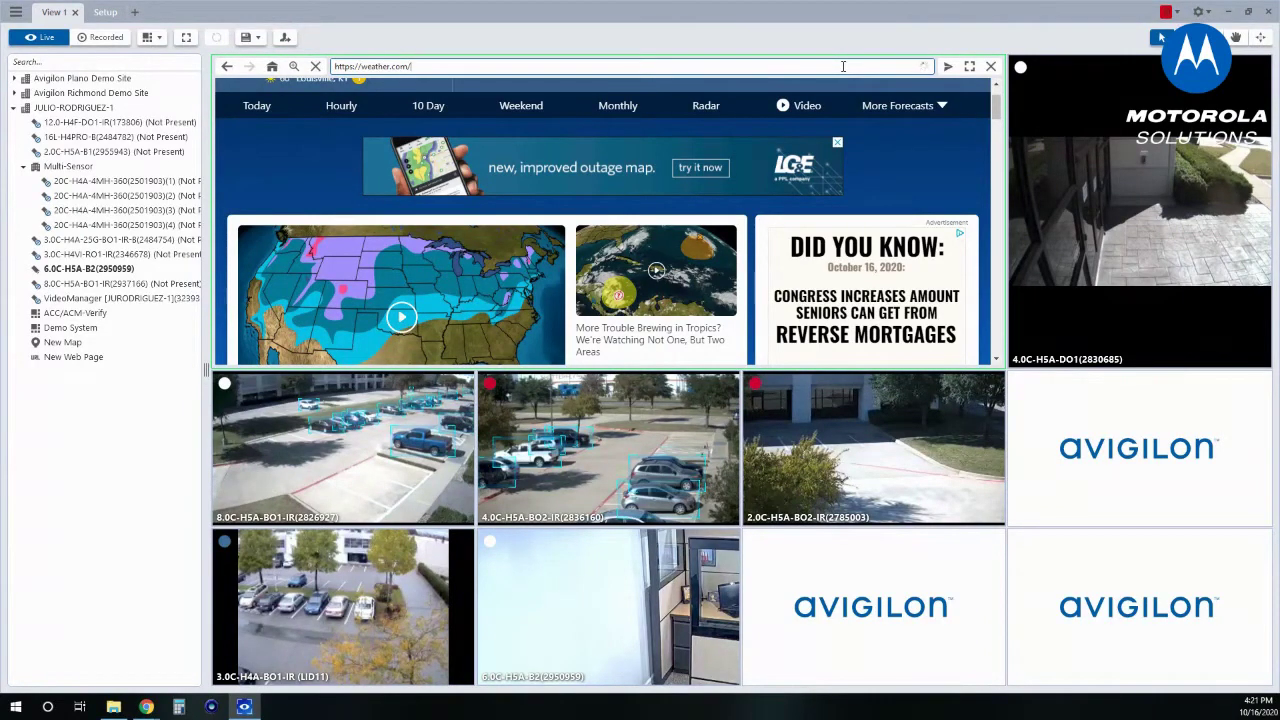
click(991, 68)
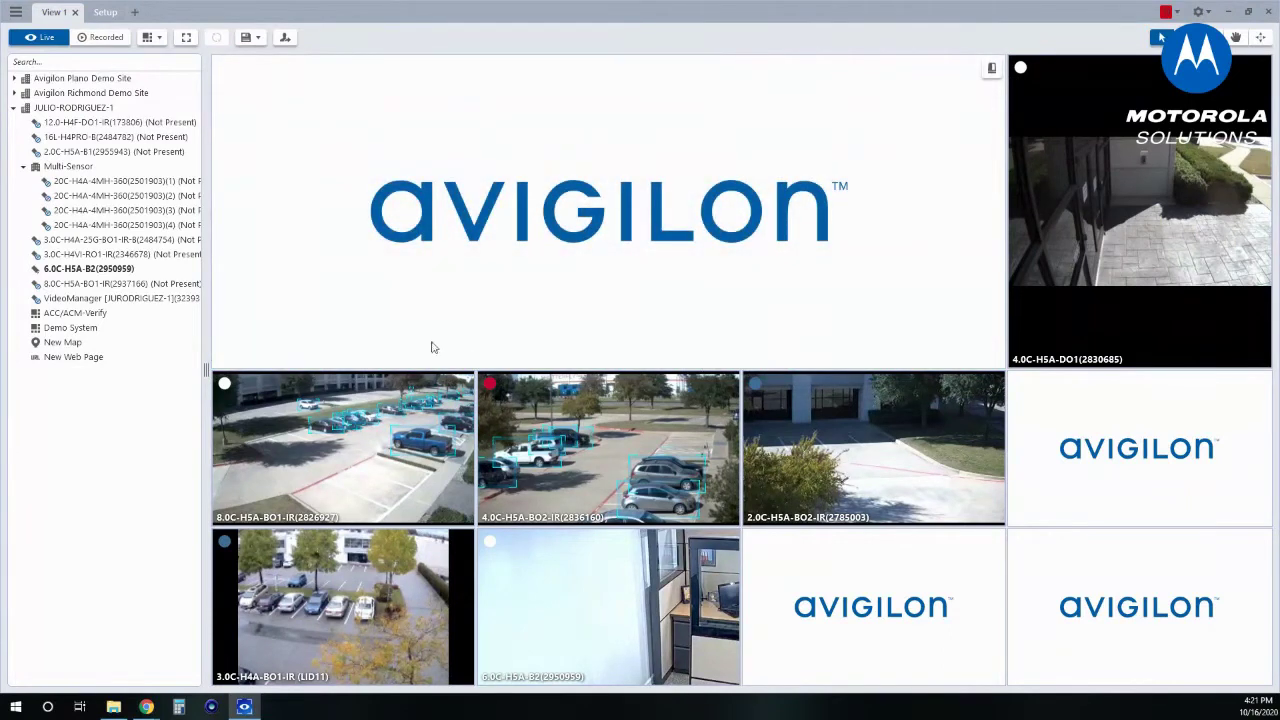
Step: Expand Avigilon Plano Demo Site and drag the 2.0C-H5A-BO2 feed toward the large top tile
mouse_move(225, 393)
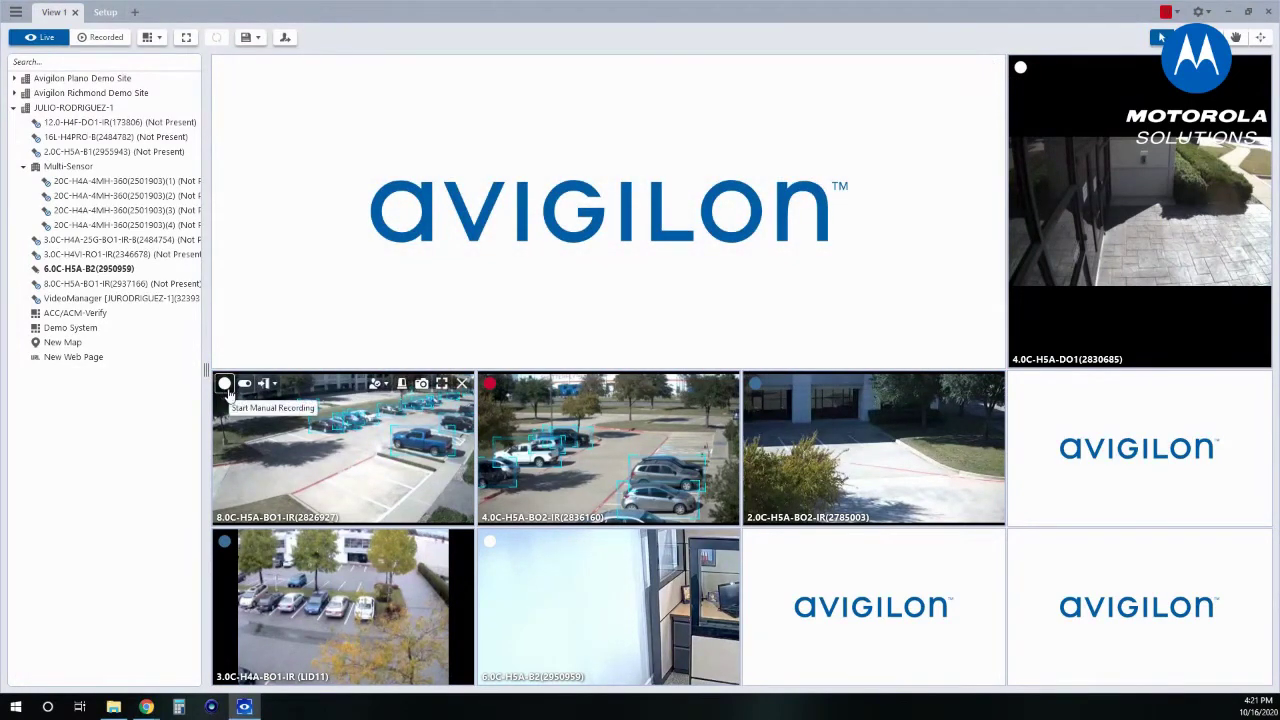
click(14, 79)
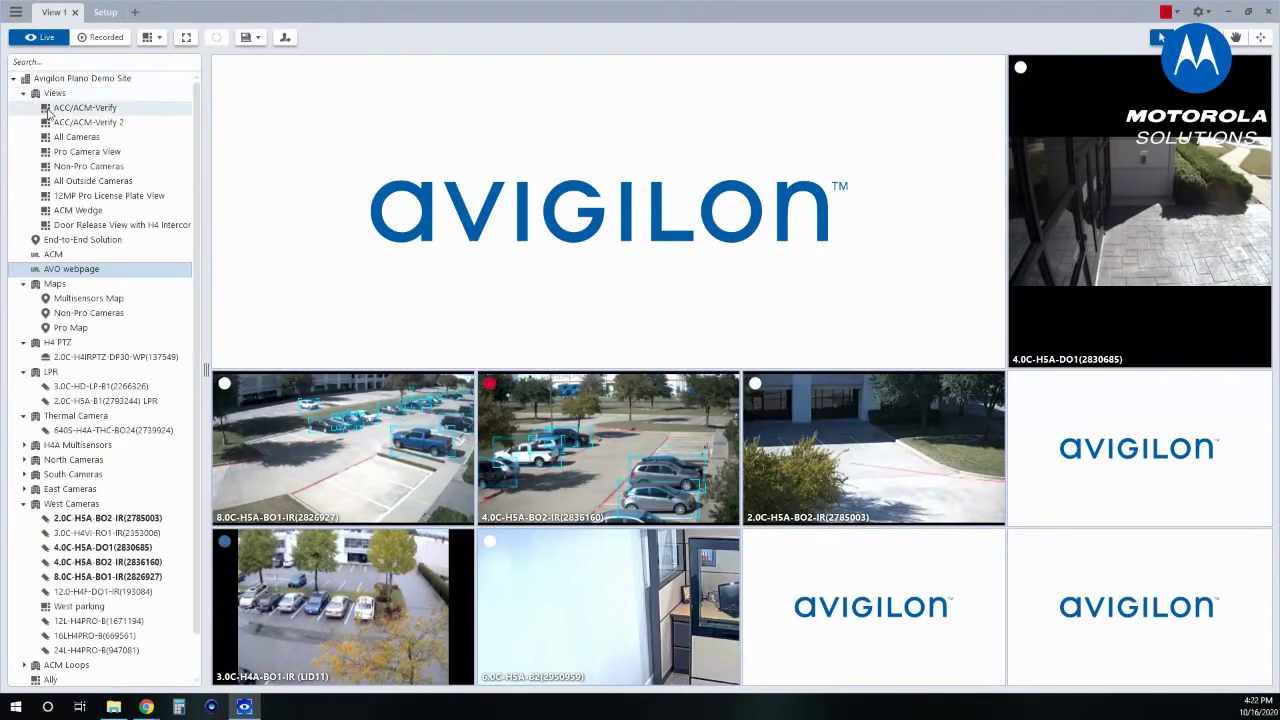
mouse_move(806, 452)
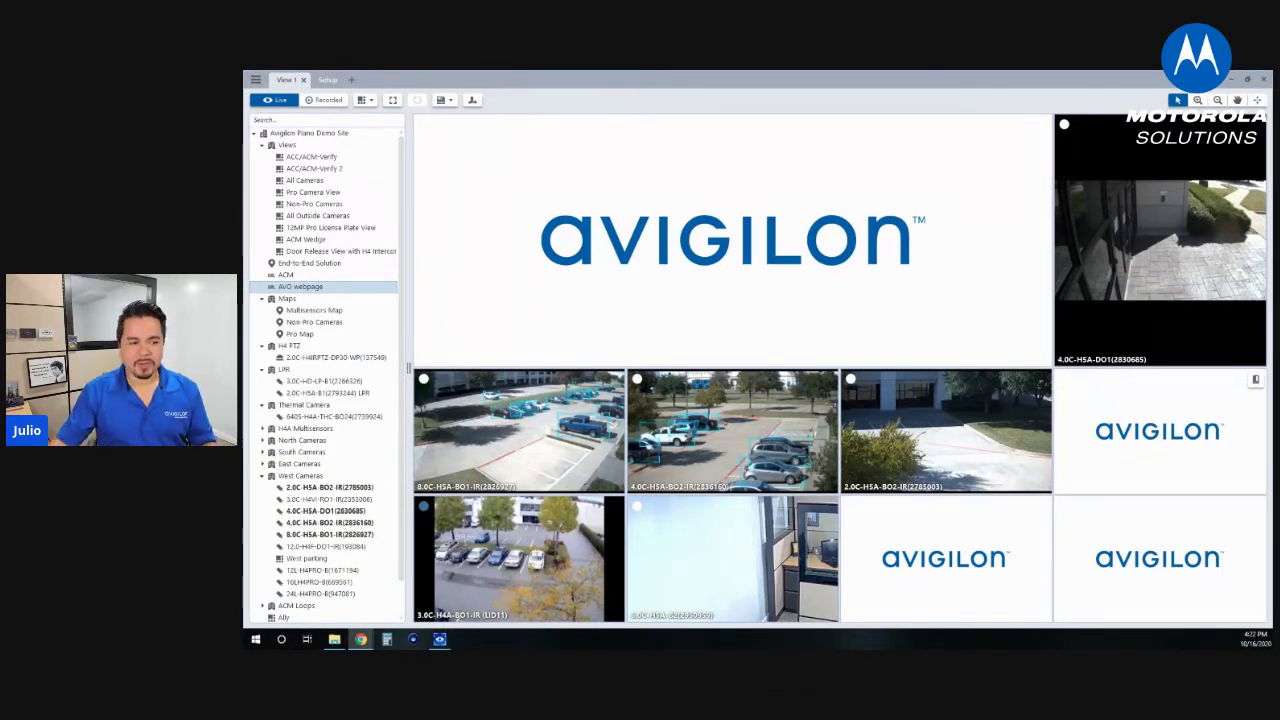
drag(1052, 468, 889, 342)
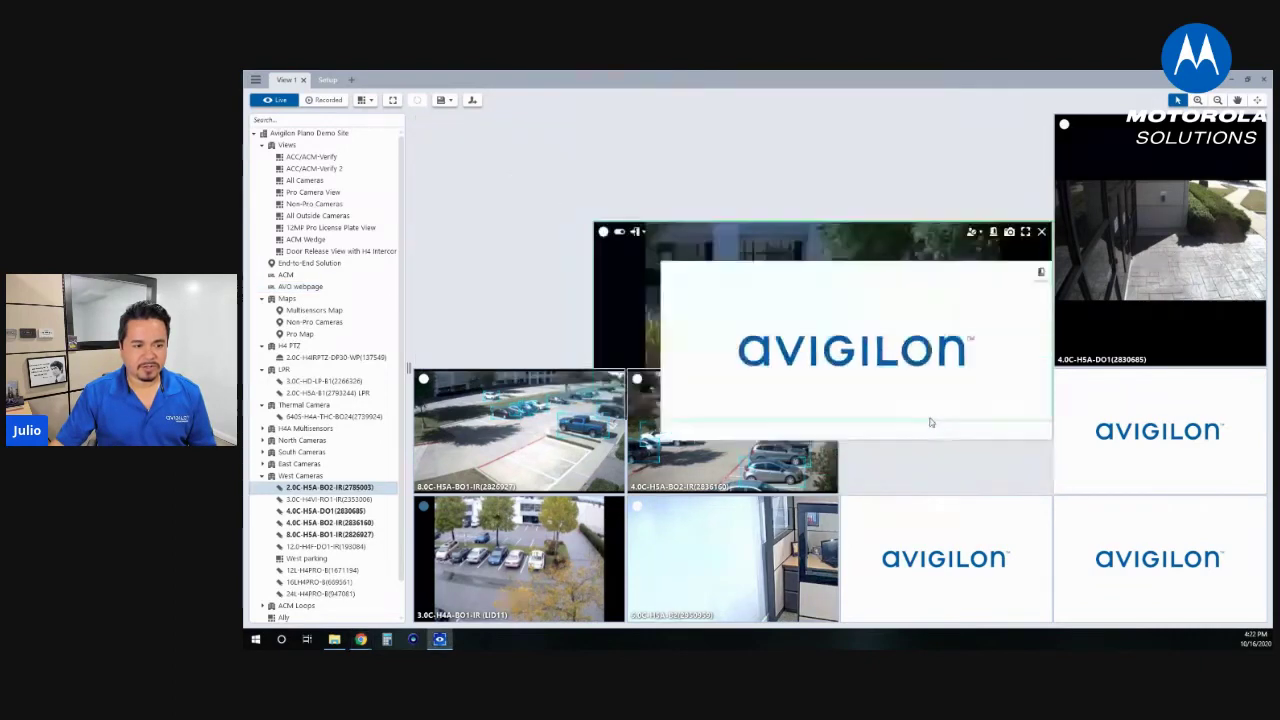
mouse_move(1160, 240)
mouse_down()
mouse_move(945, 560)
mouse_move(946, 446)
mouse_move(908, 458)
mouse_move(1160, 240)
mouse_up()
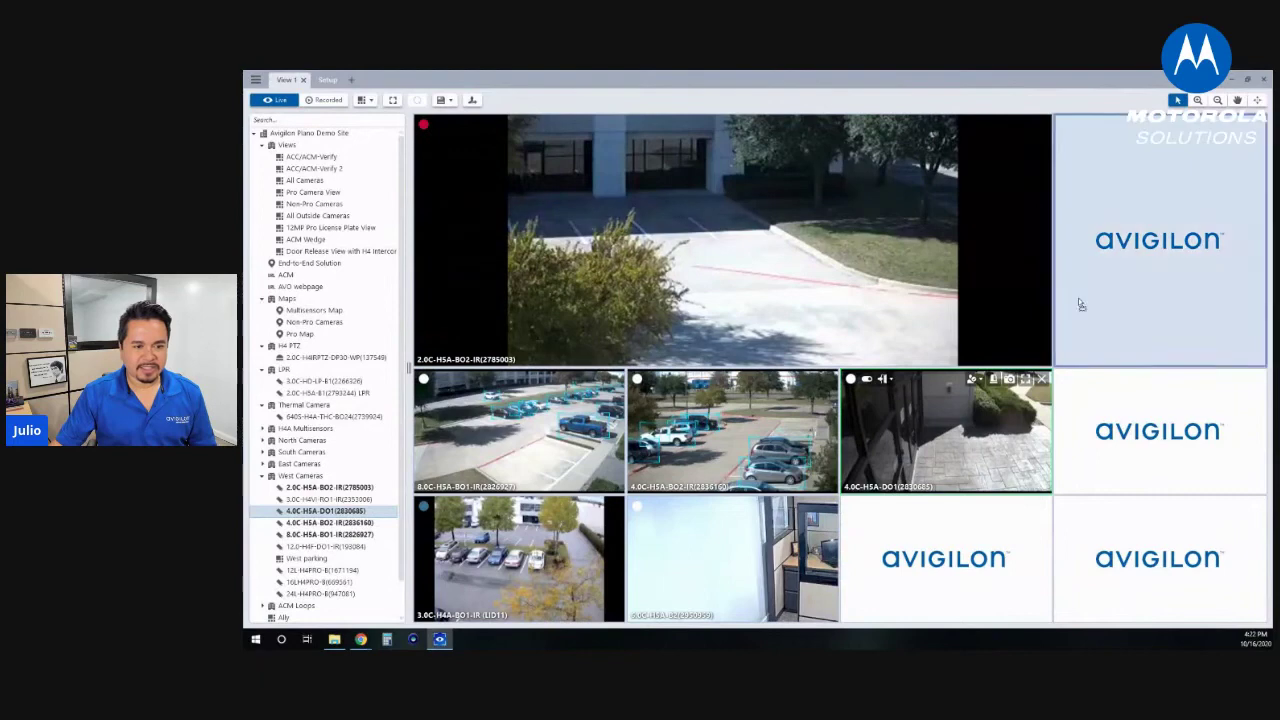
drag(745, 462, 946, 450)
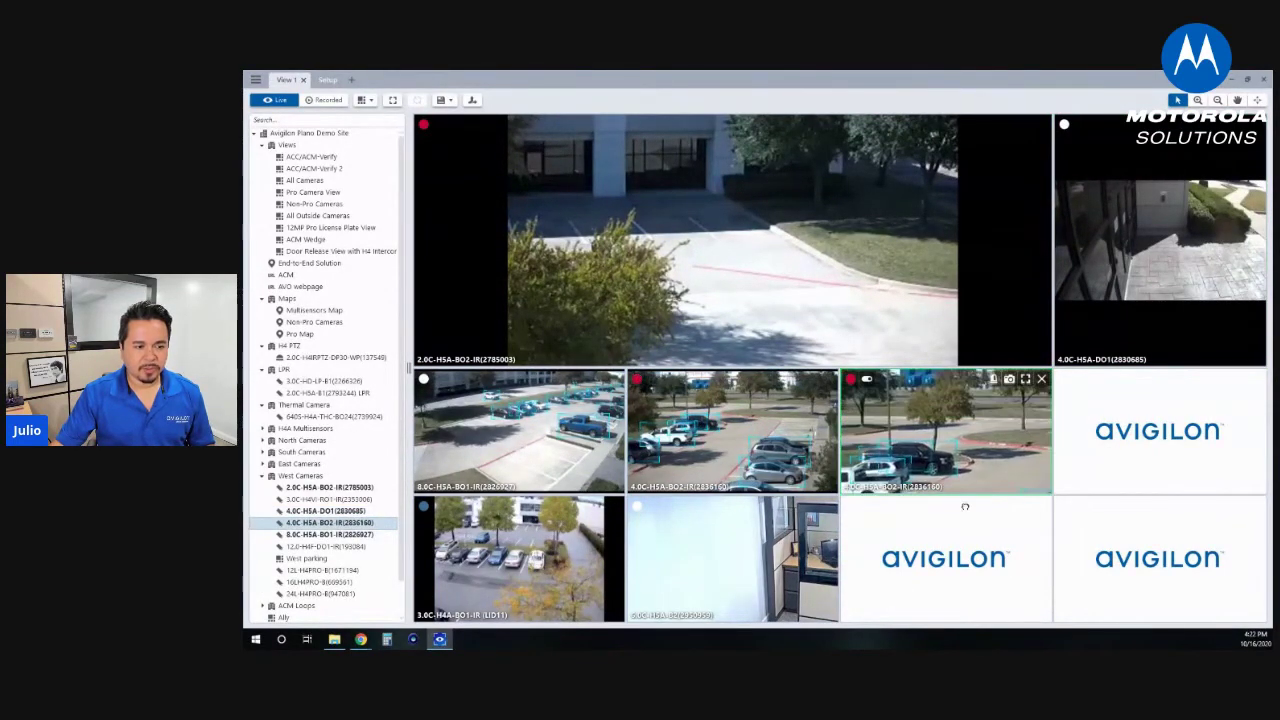
click(1041, 379)
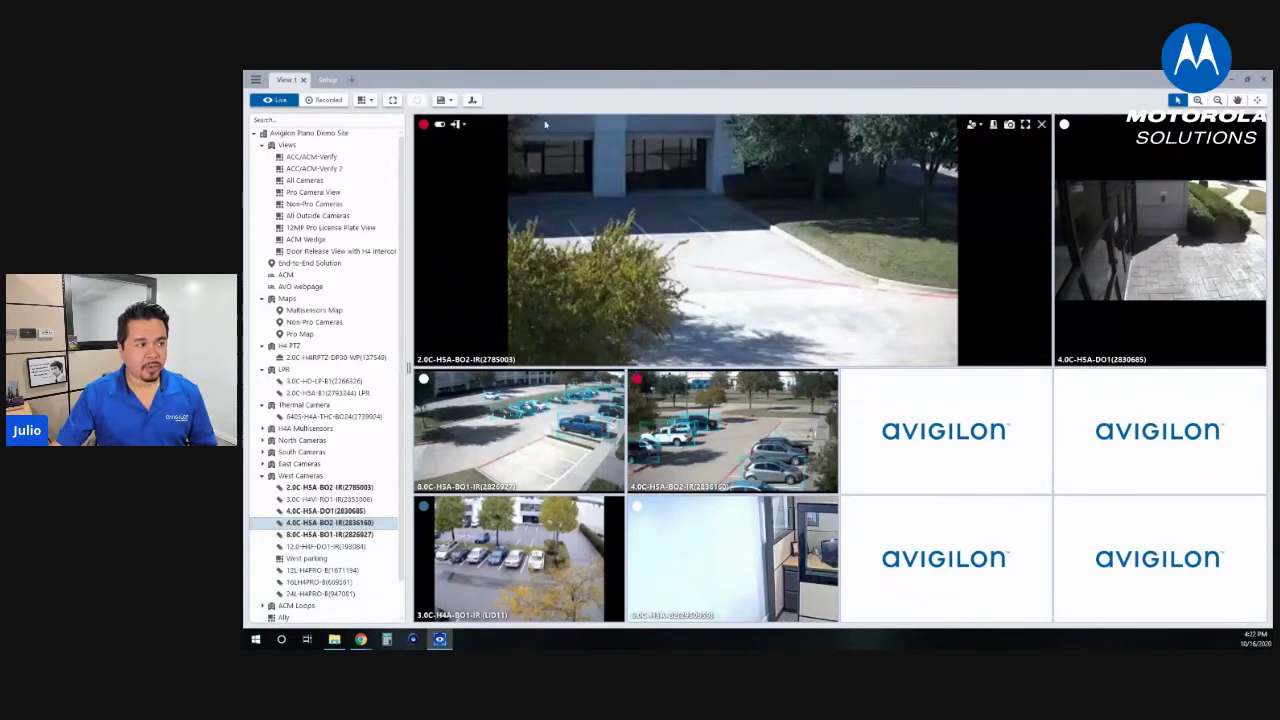
click(450, 100)
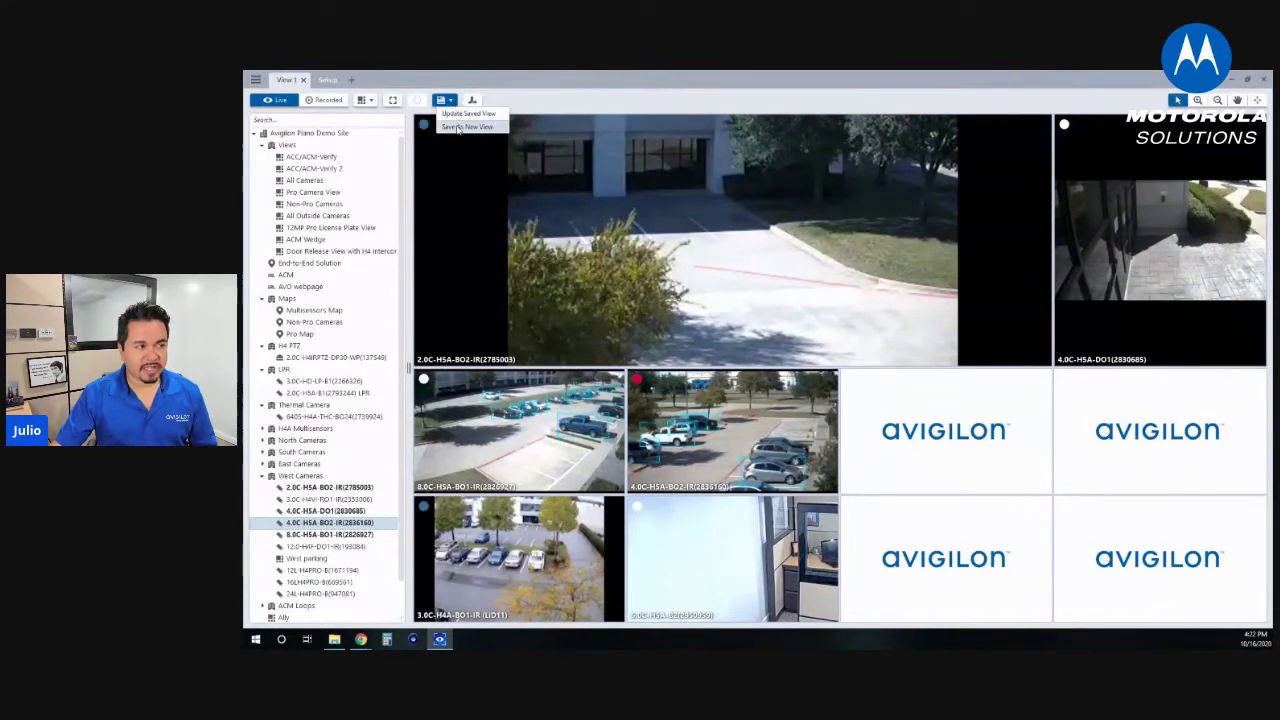
click(586, 94)
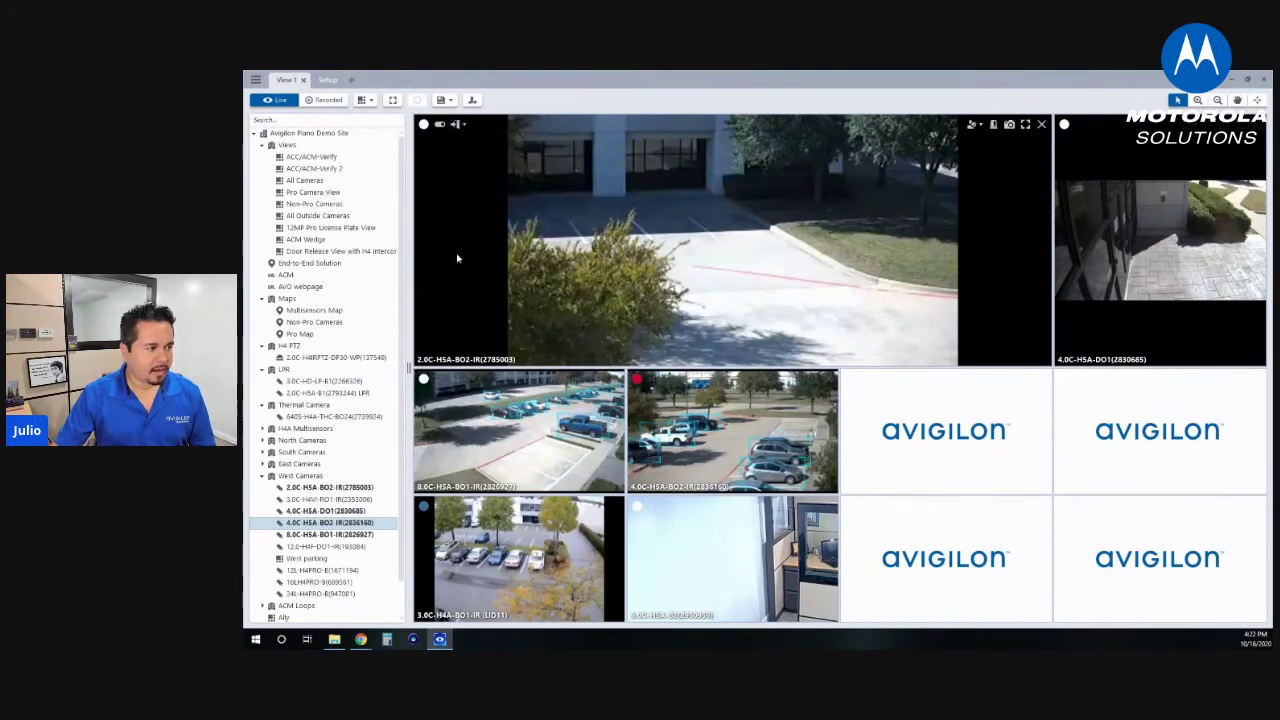
drag(930, 352, 985, 405)
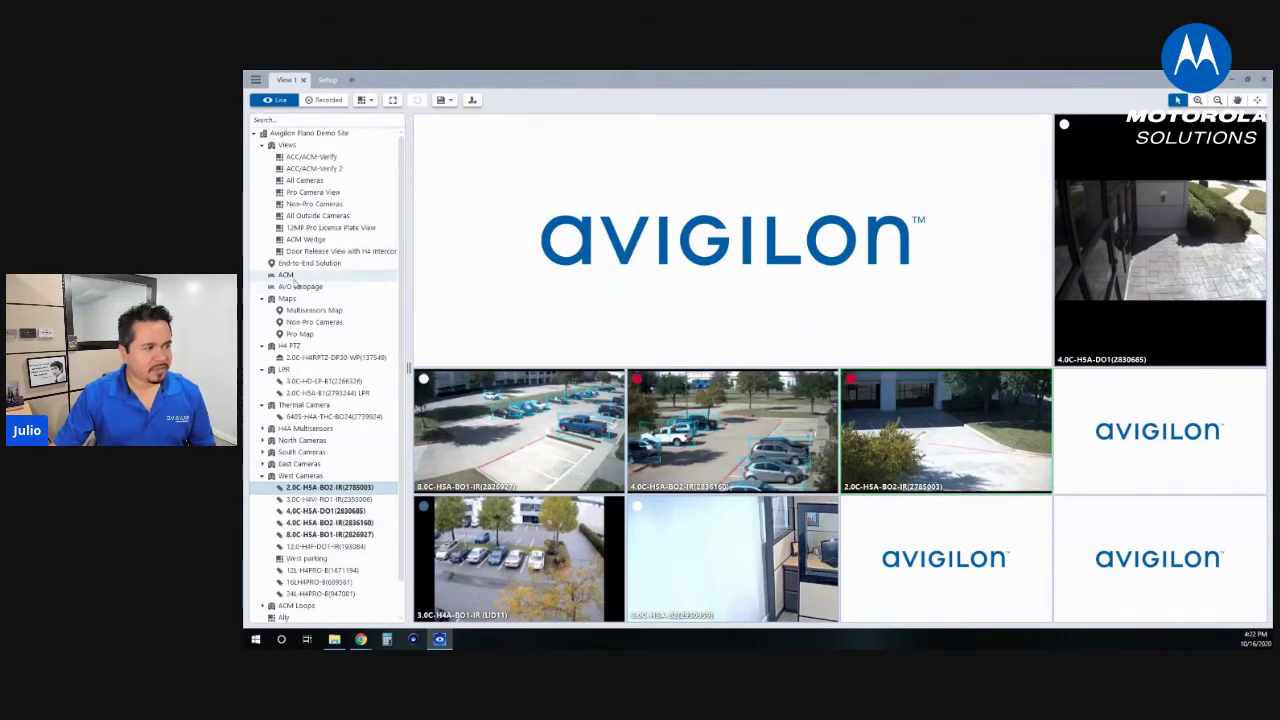
drag(298, 310, 605, 310)
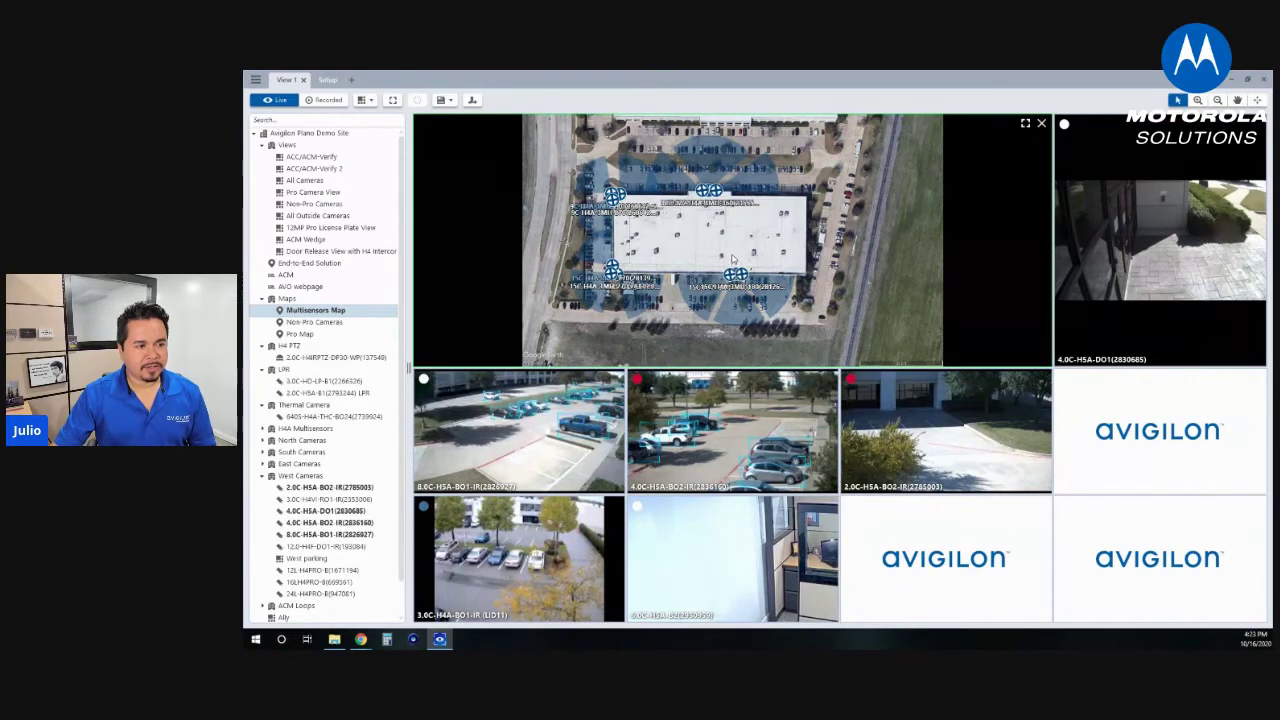
Step: Zoom the map to the parking lot and drag its camera into the empty right-middle tile
scroll(734, 260, up, 2)
drag(719, 236, 741, 299)
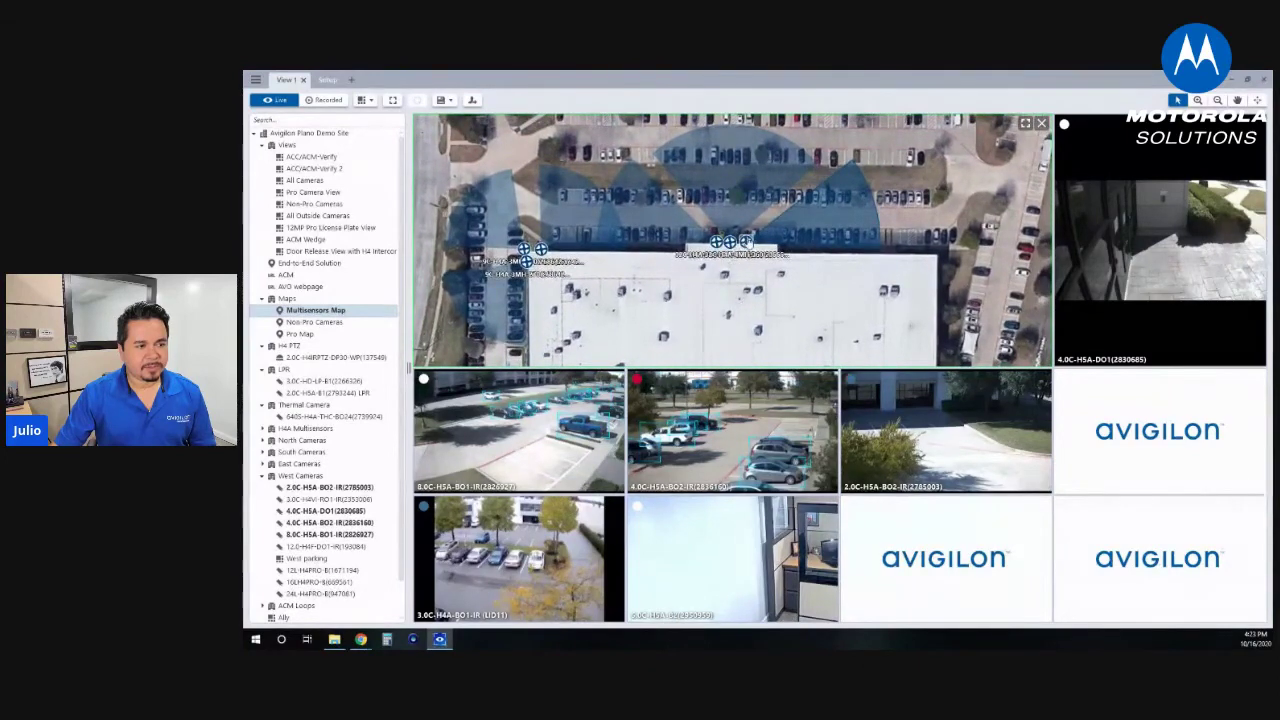
mouse_move(745, 242)
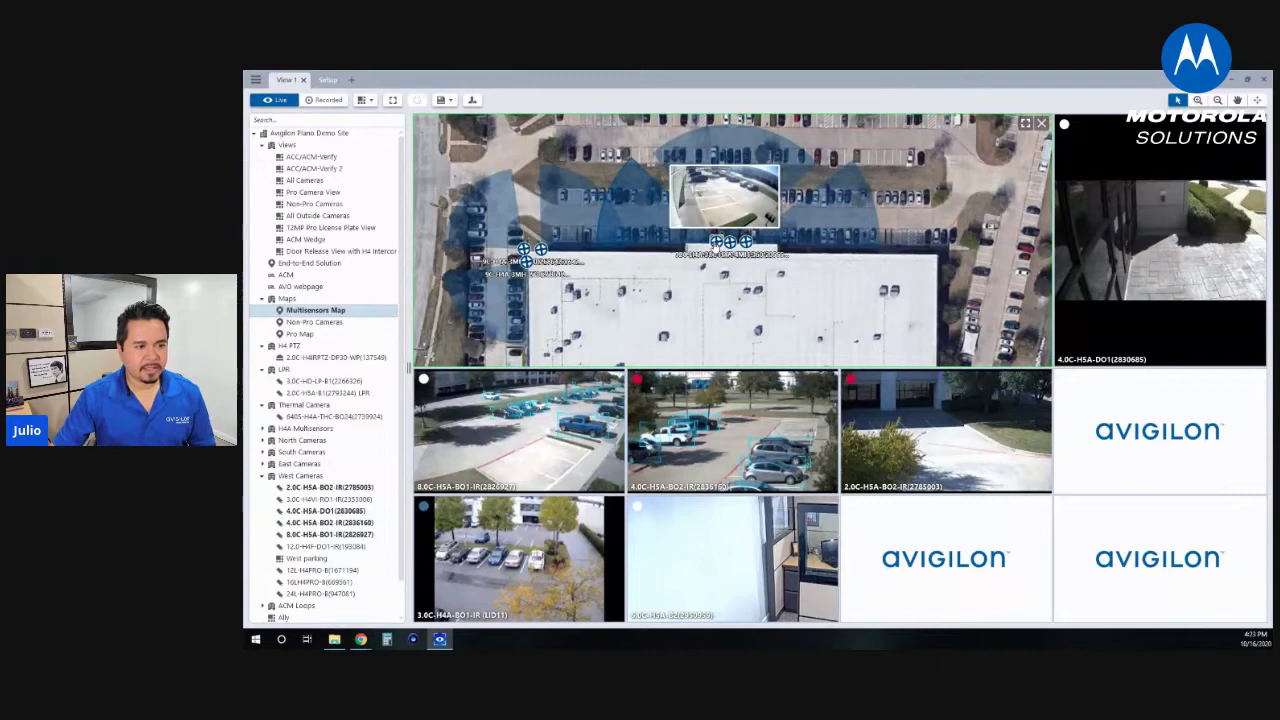
drag(716, 242, 1142, 412)
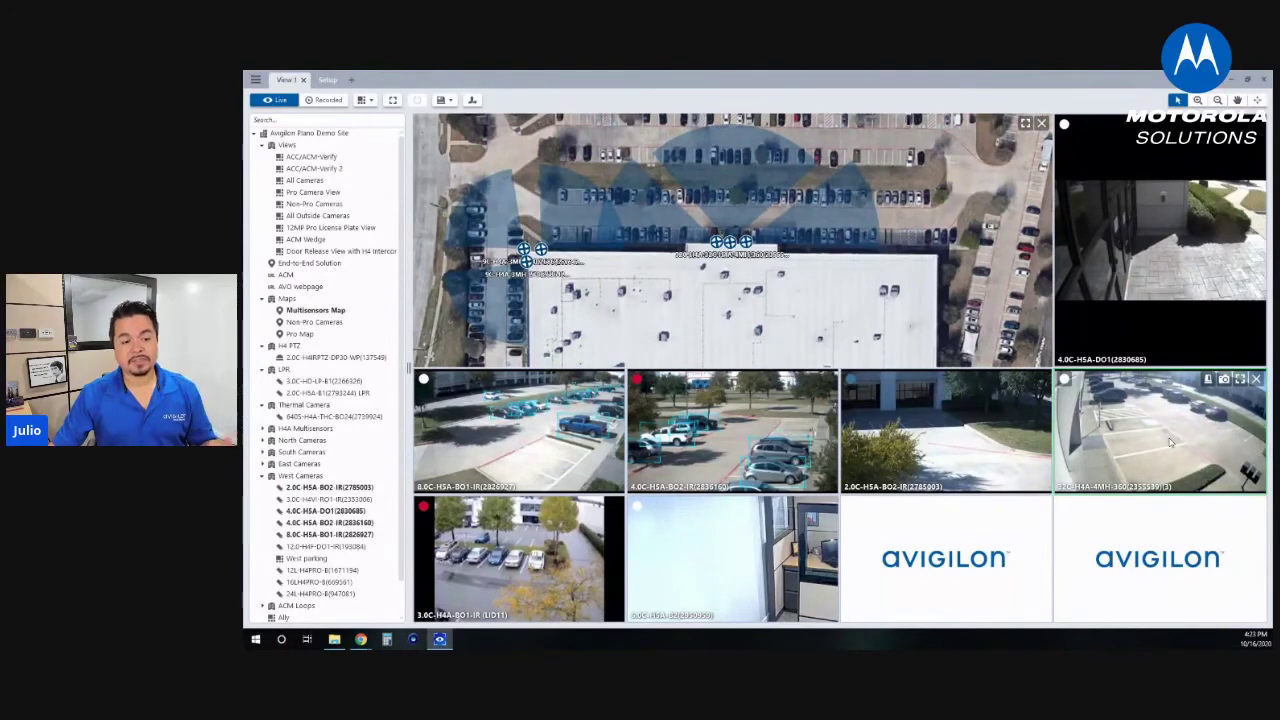
Step: Remove the camera from the right-middle tile, zoom the map in and out, then close the map
click(1256, 380)
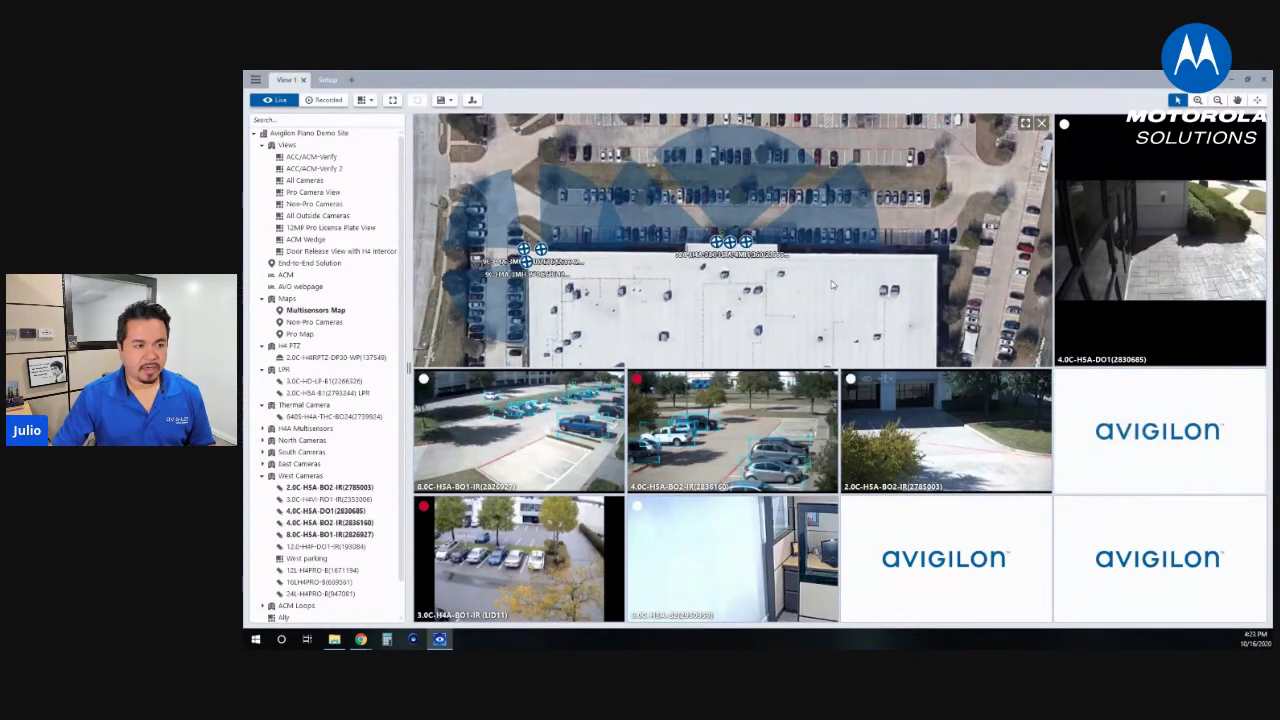
scroll(830, 285, up, 2)
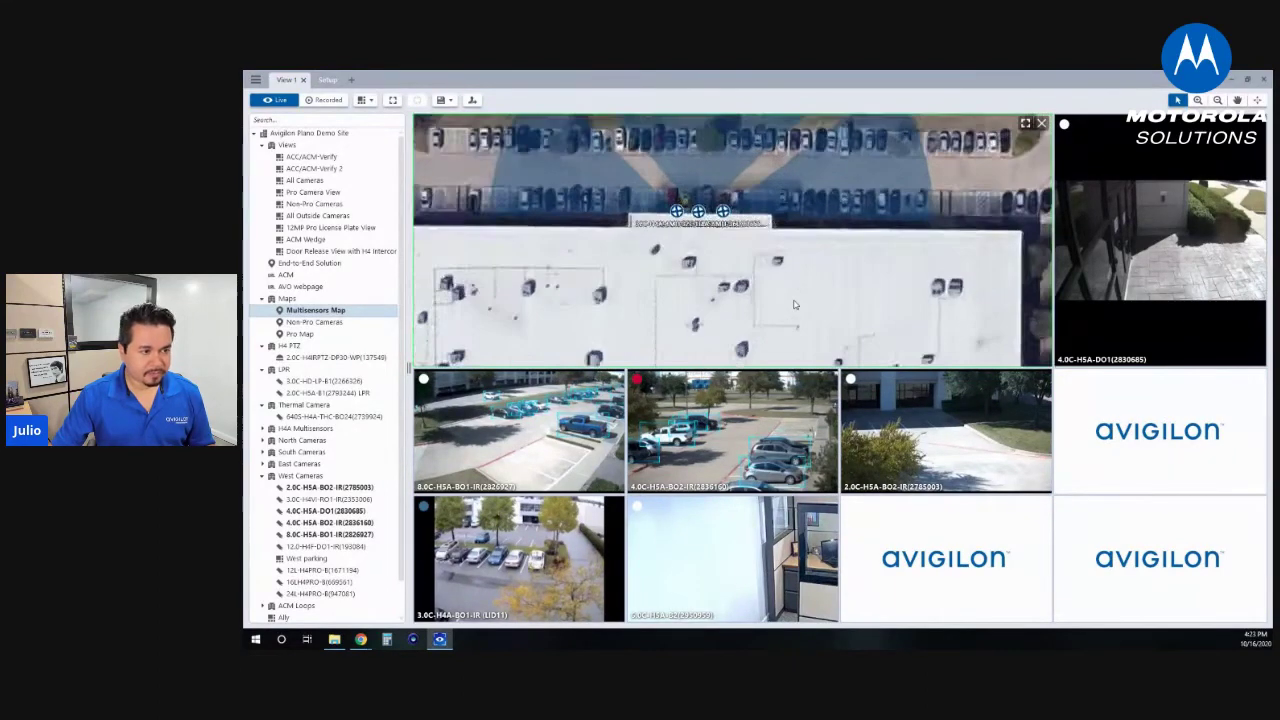
scroll(794, 304, down, 3)
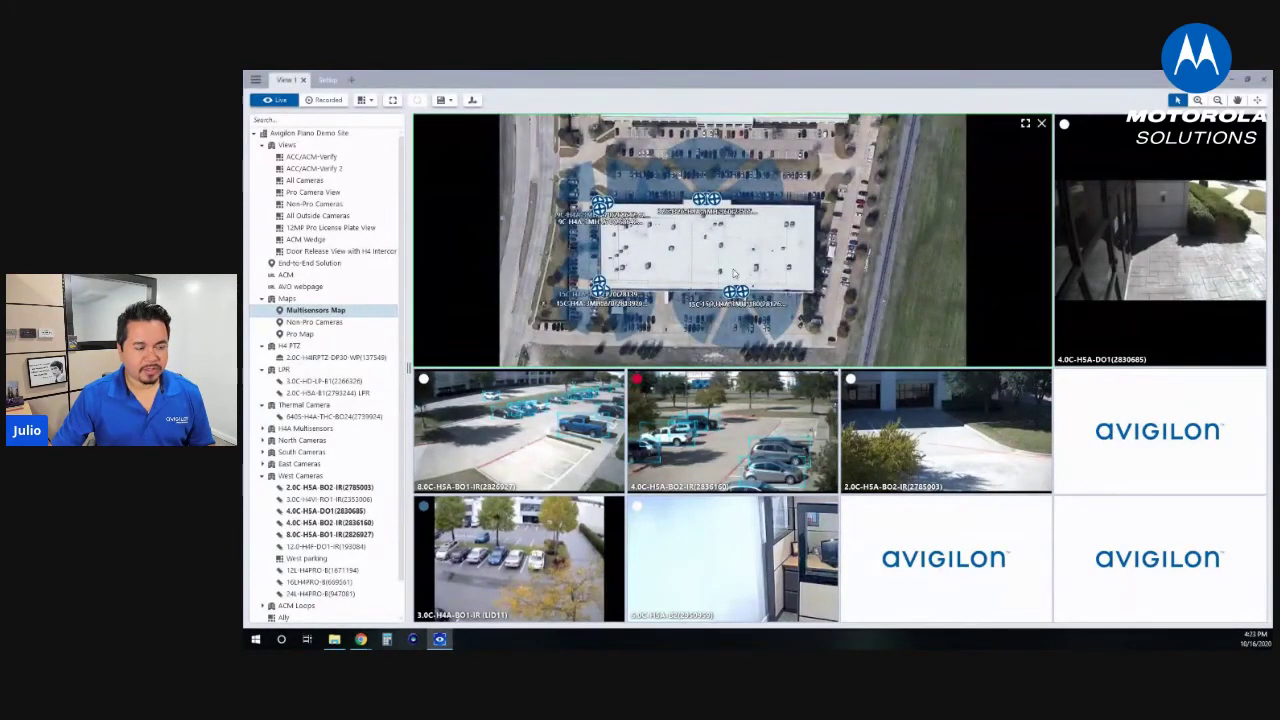
scroll(734, 273, up, 3)
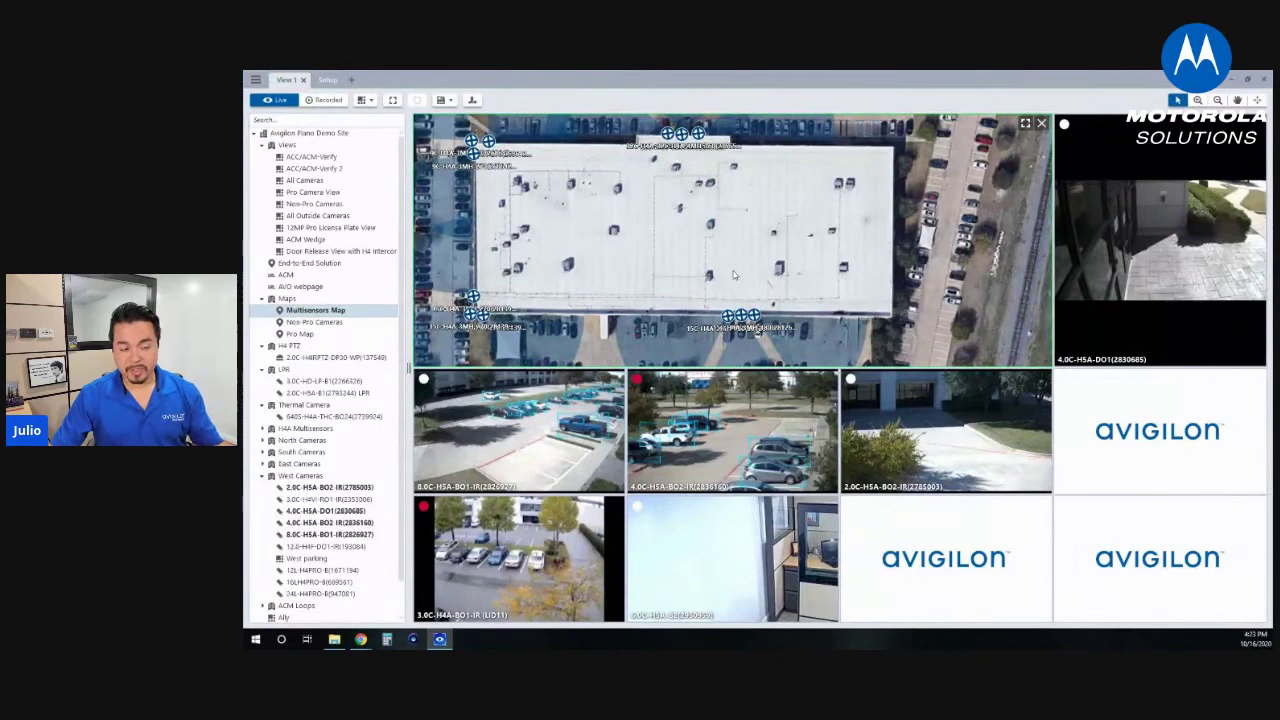
scroll(734, 276, down, 3)
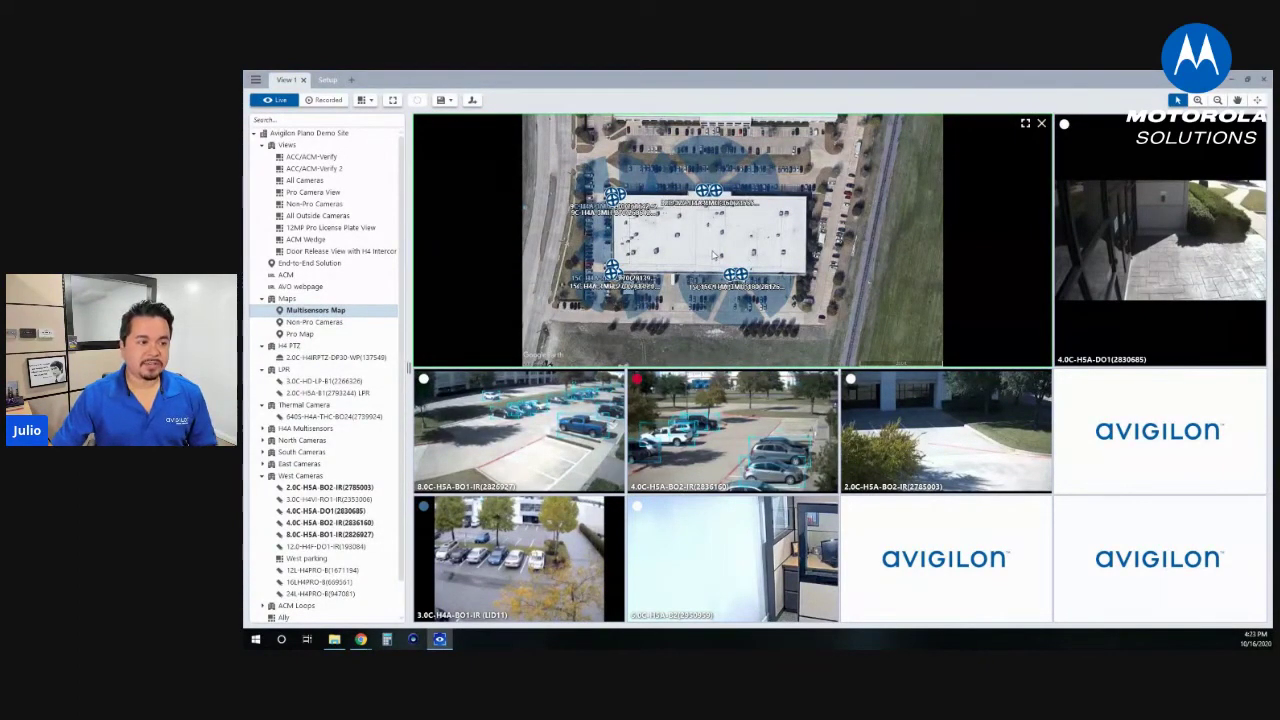
click(1041, 123)
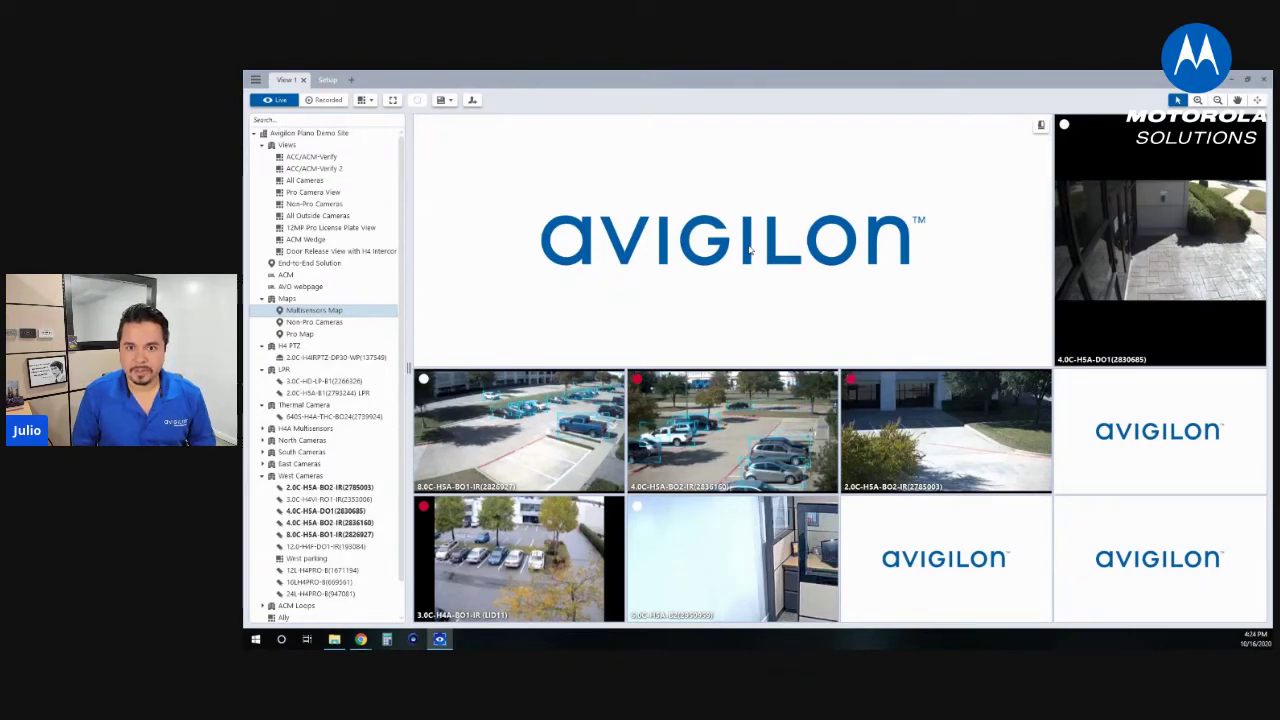
Step: Open Focus of Attention from the main menu and preview cameras on its hexagons
click(255, 79)
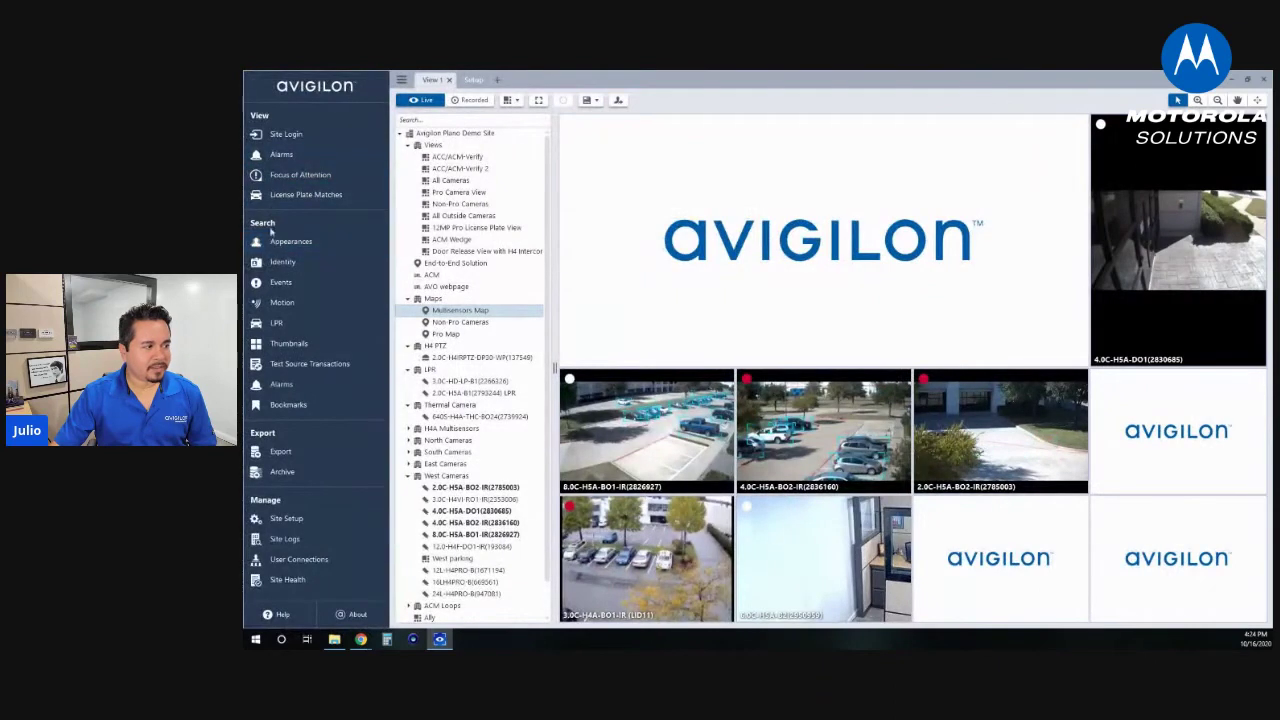
click(295, 174)
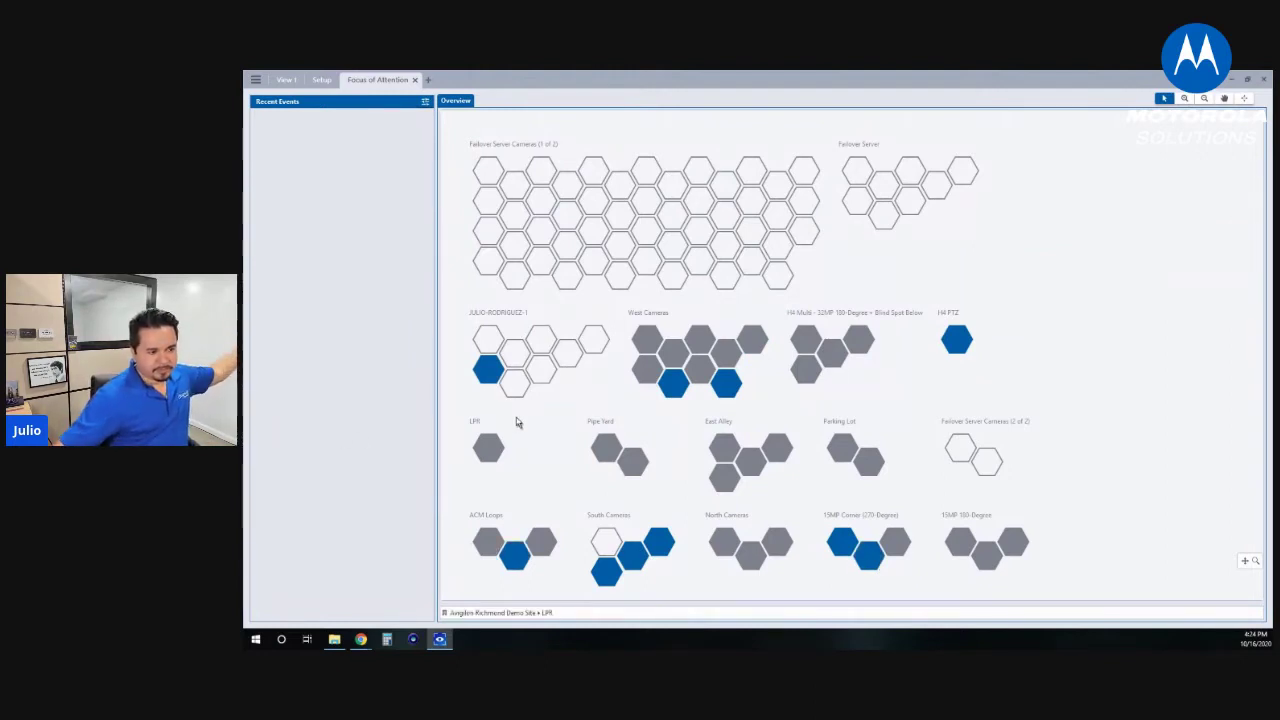
mouse_move(491, 374)
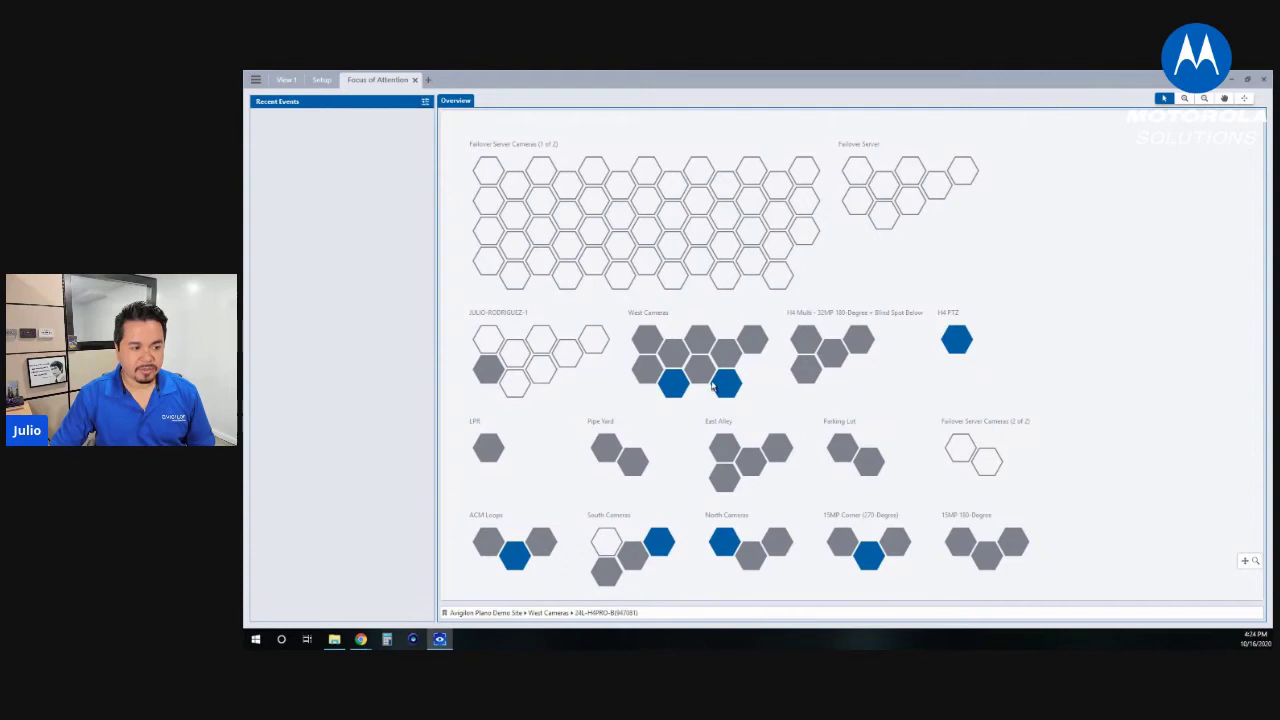
mouse_move(724, 386)
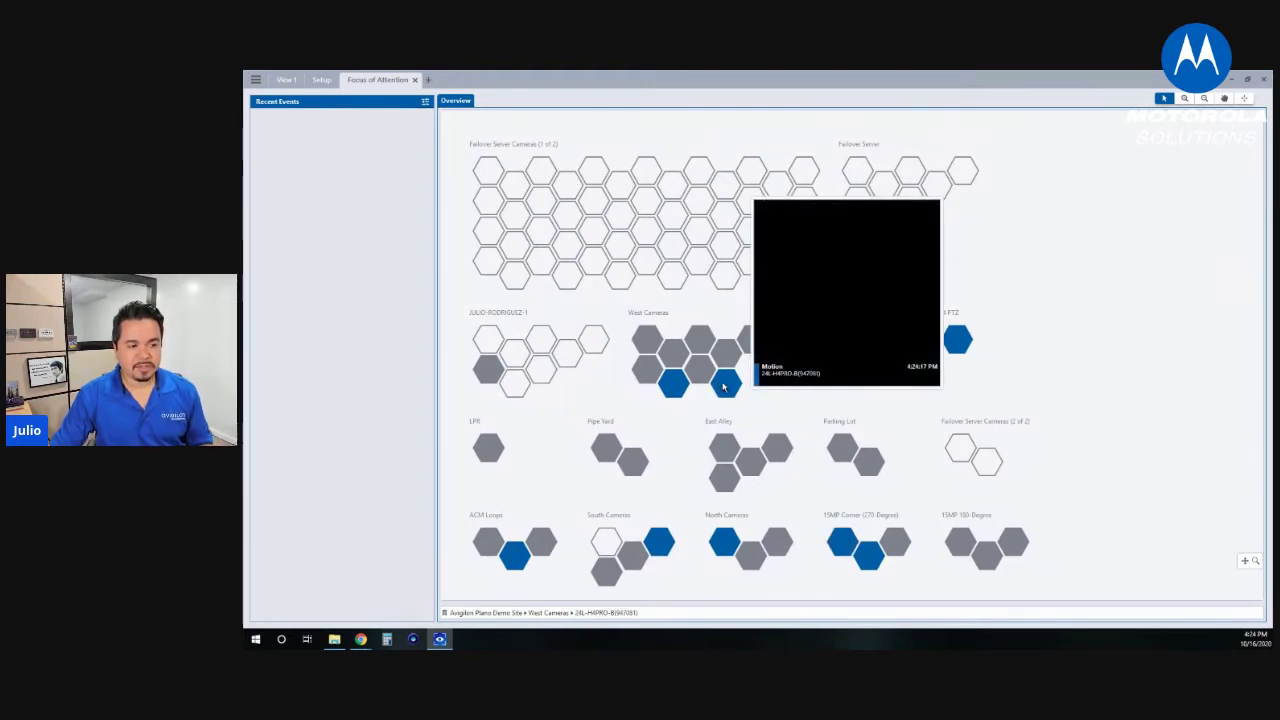
mouse_move(680, 390)
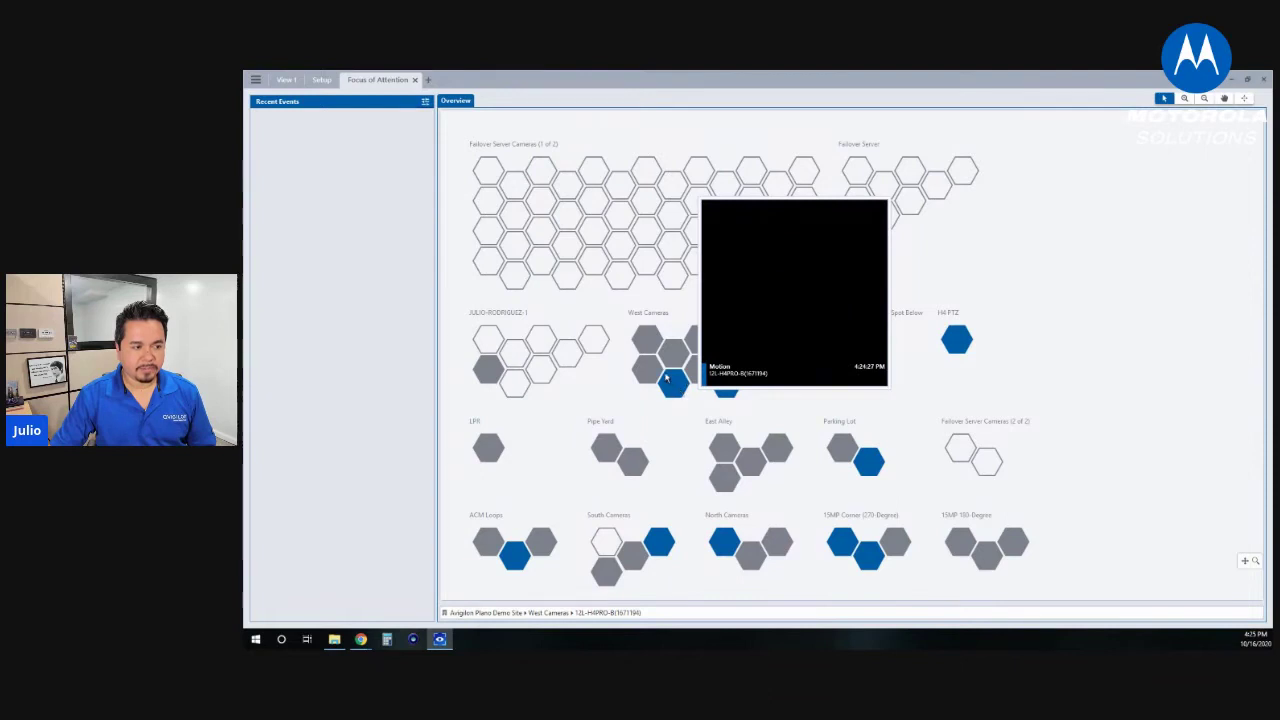
Step: Enable Motion Detection in the Focus of Attention display settings, then reopen the settings and confirm with OK
click(425, 104)
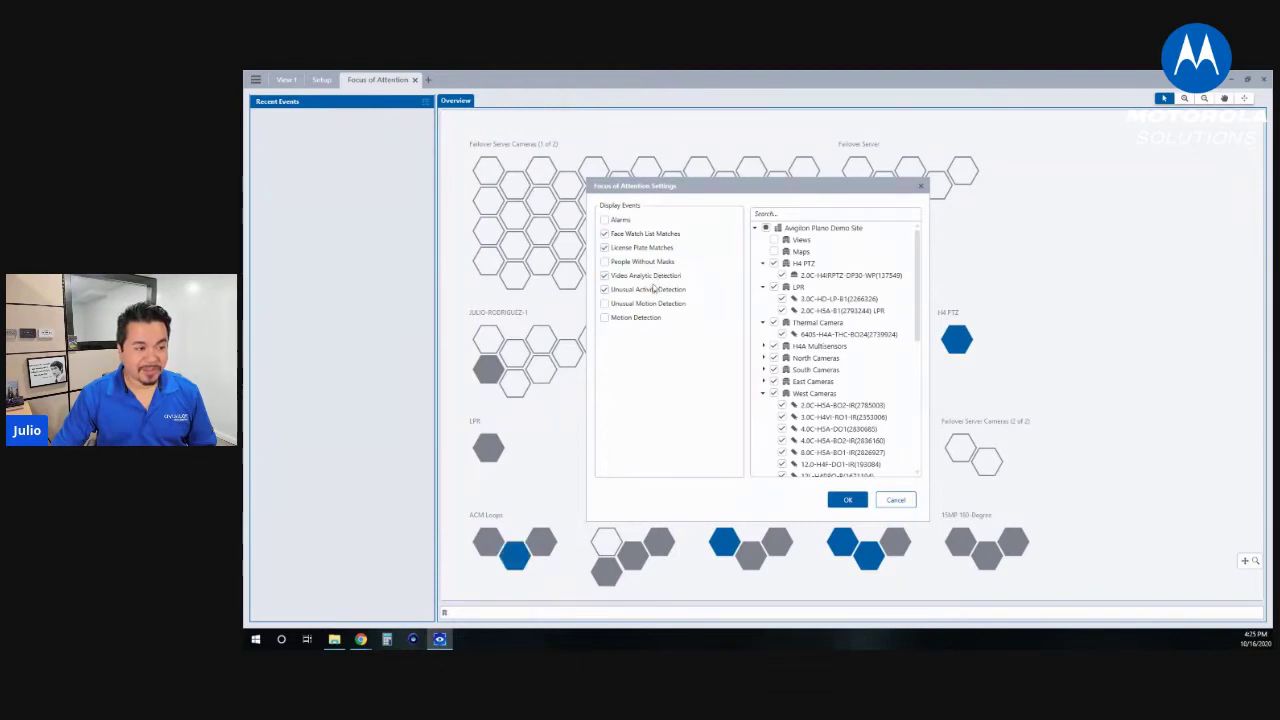
click(606, 317)
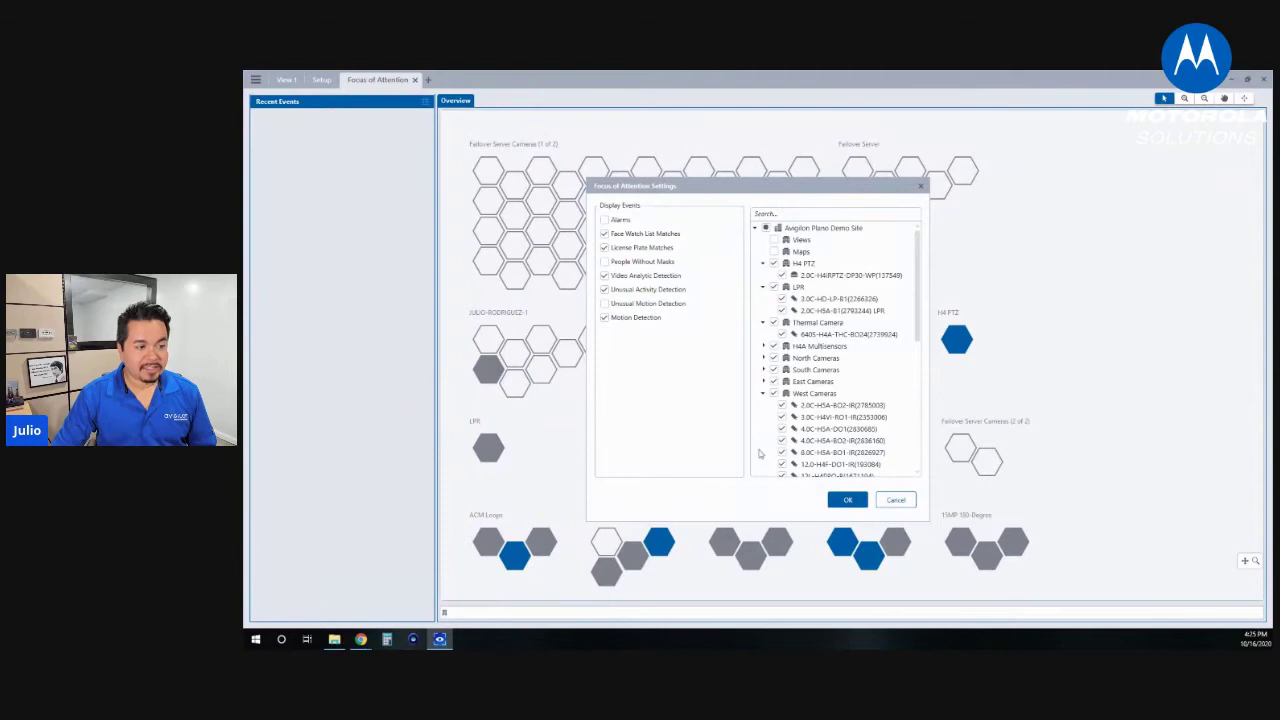
click(833, 499)
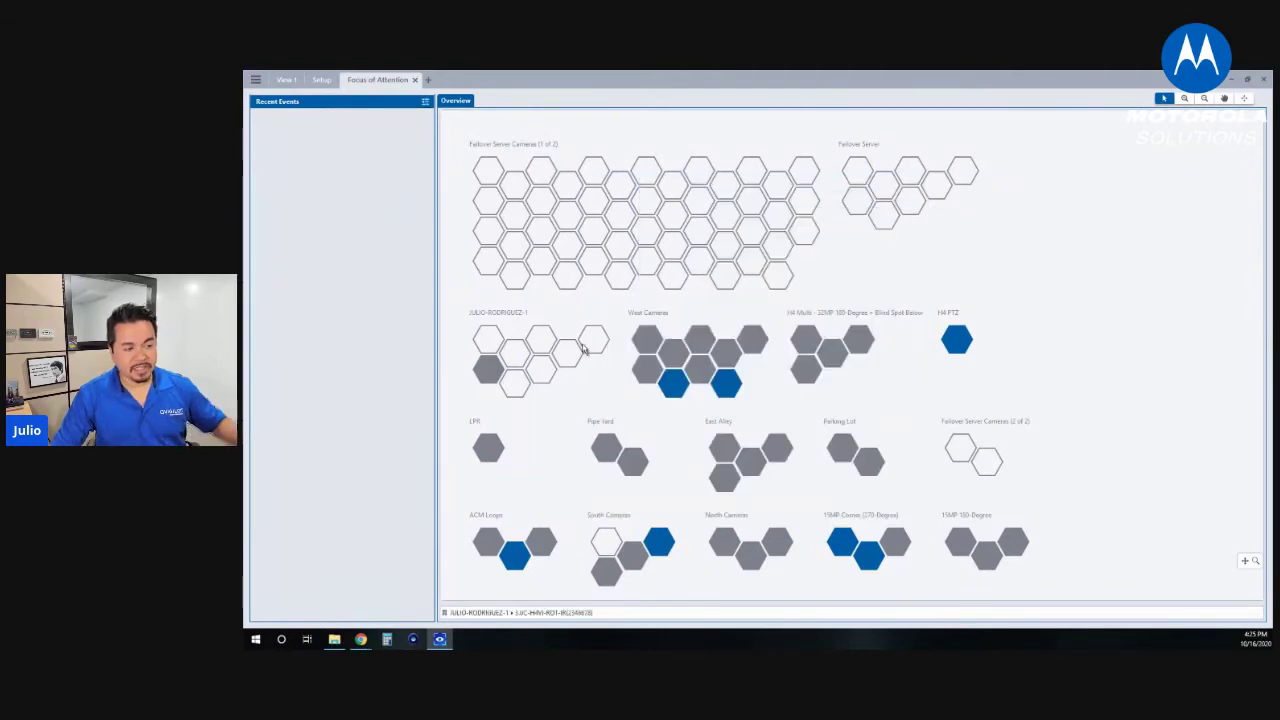
mouse_move(585, 348)
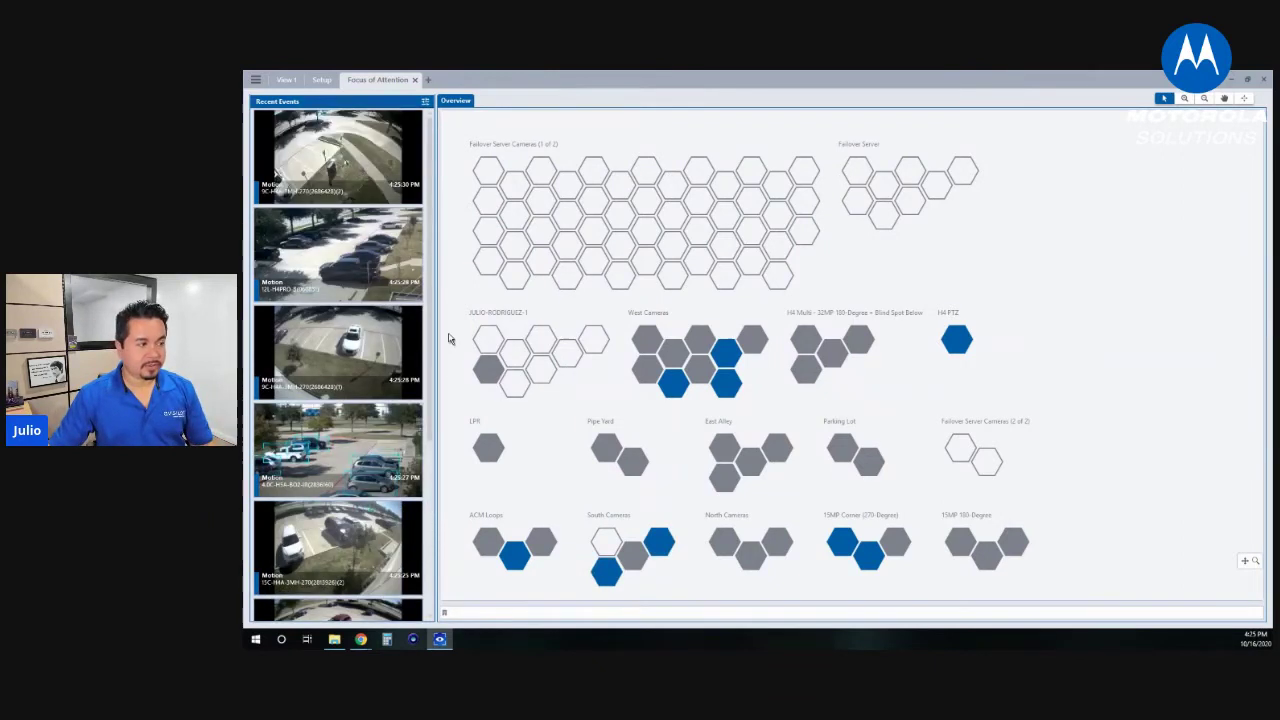
click(425, 101)
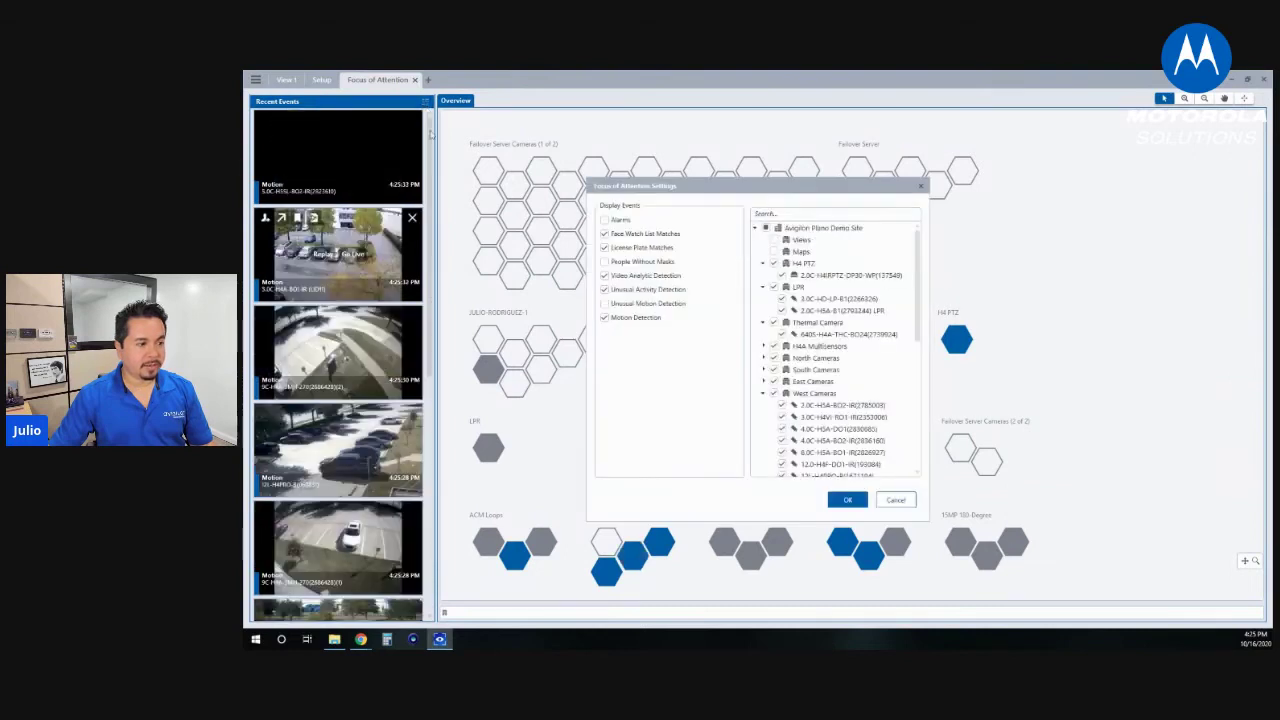
click(847, 500)
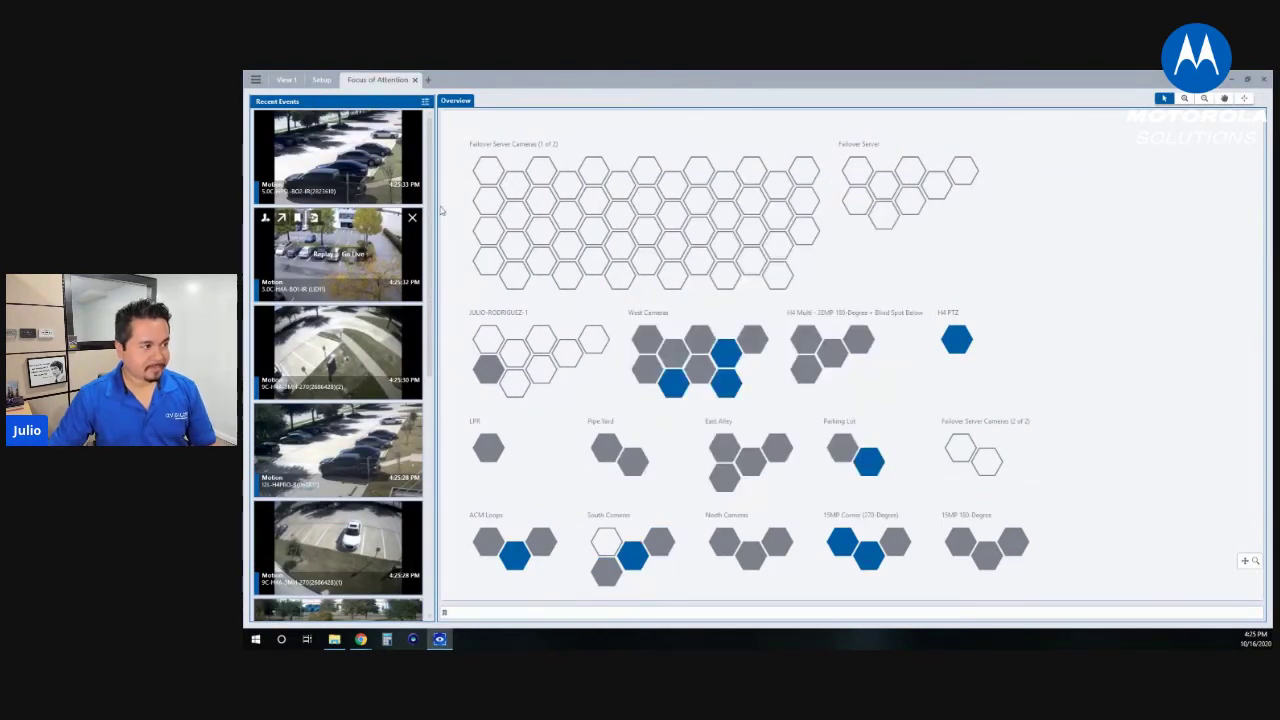
Step: Close the Person in Restricted Area alarm camera and return to the Focus of Attention tab
mouse_move(494, 276)
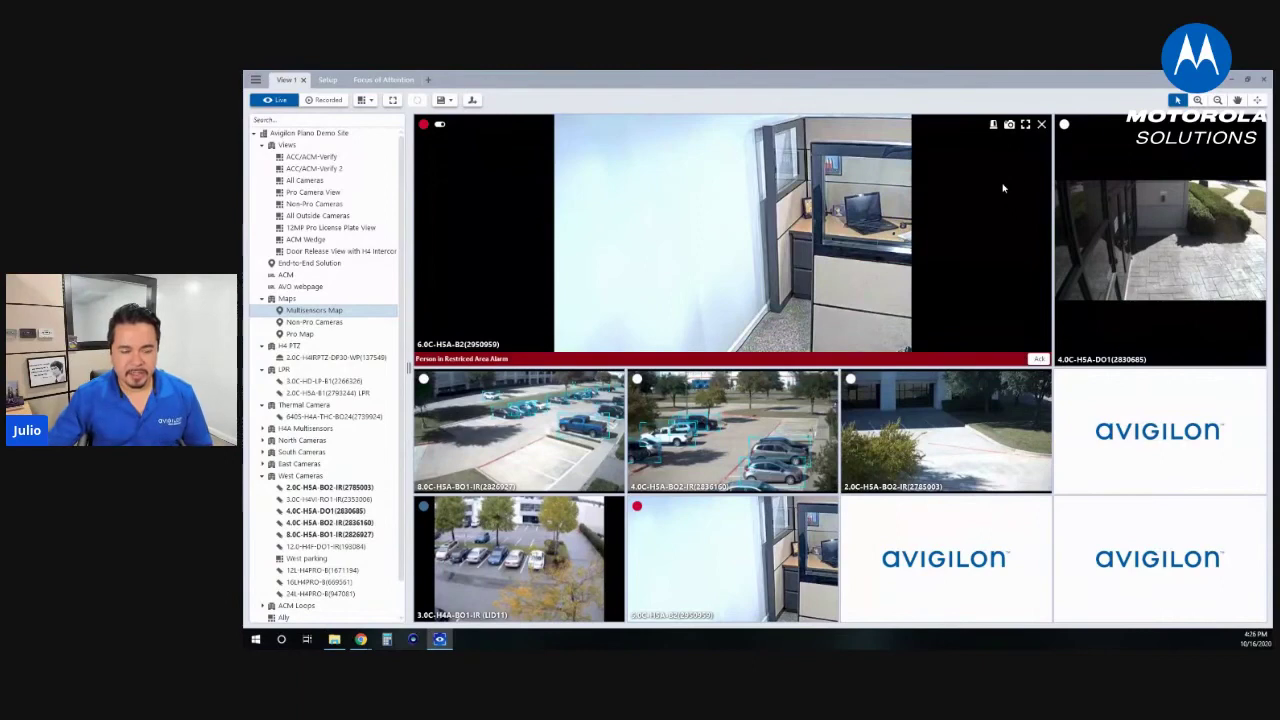
click(1041, 125)
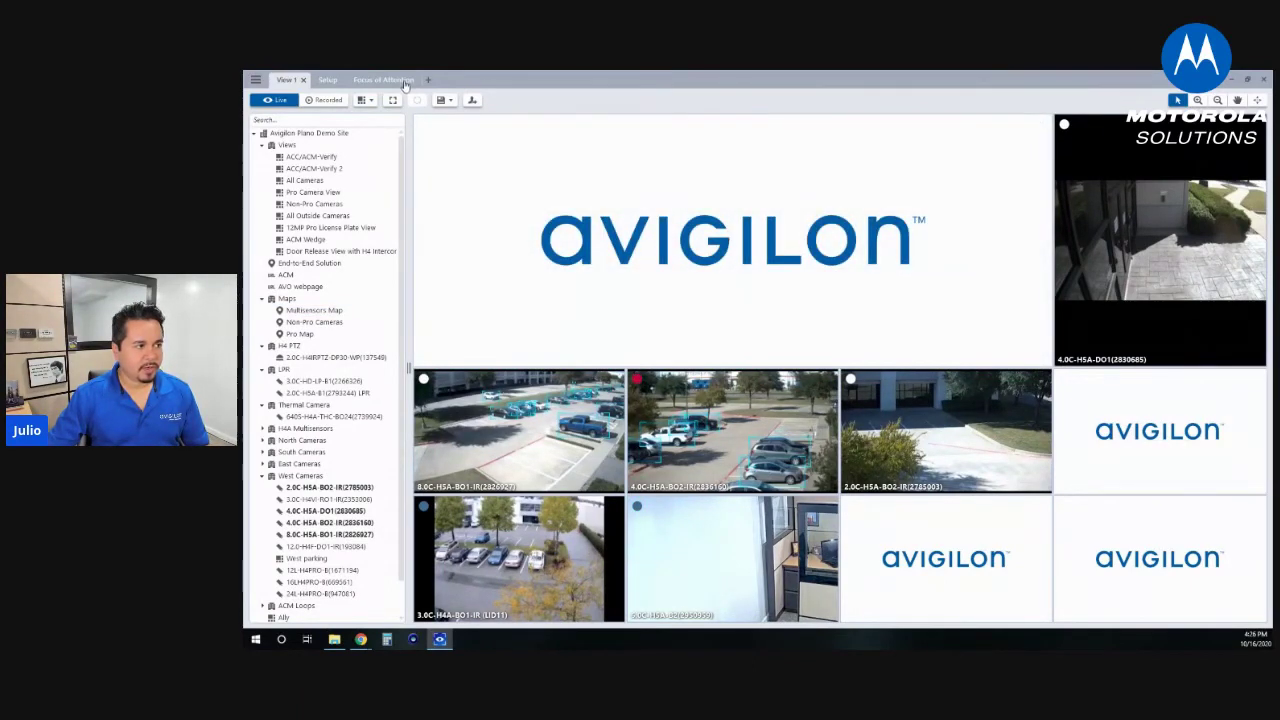
click(395, 80)
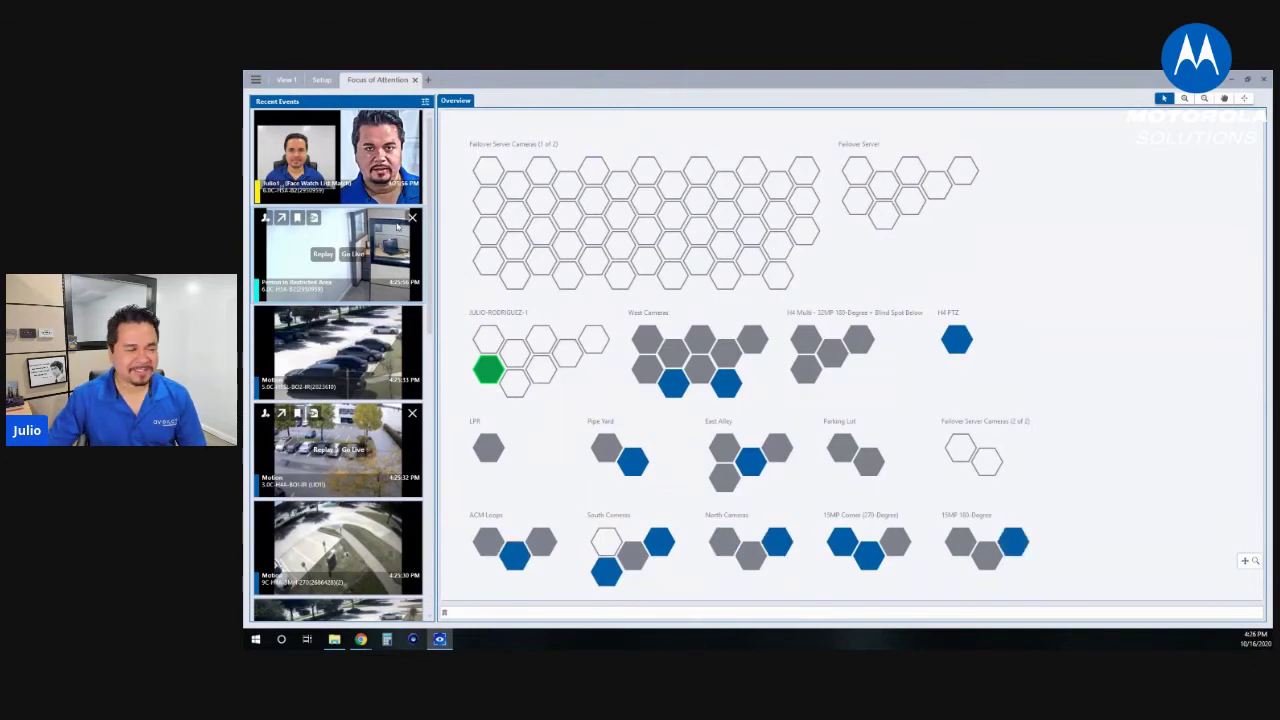
Step: Clear the Face Watch List Match event from the Recent Events list
click(411, 121)
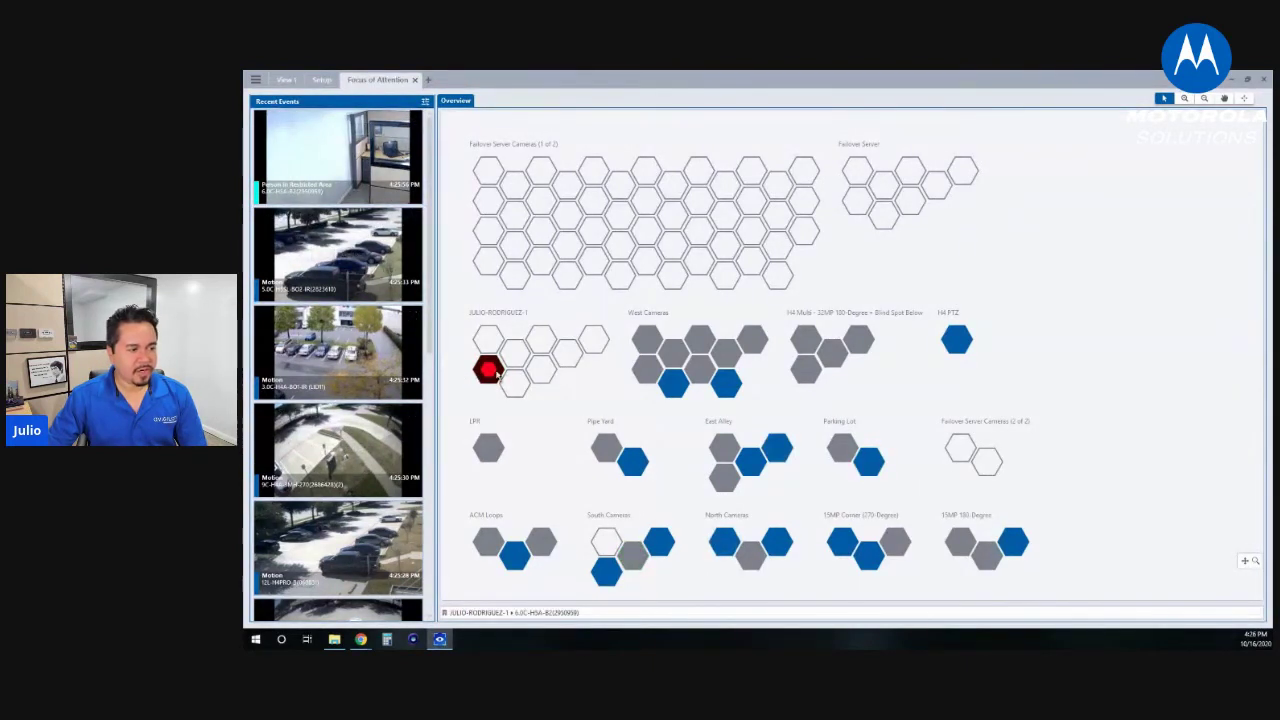
mouse_move(490, 372)
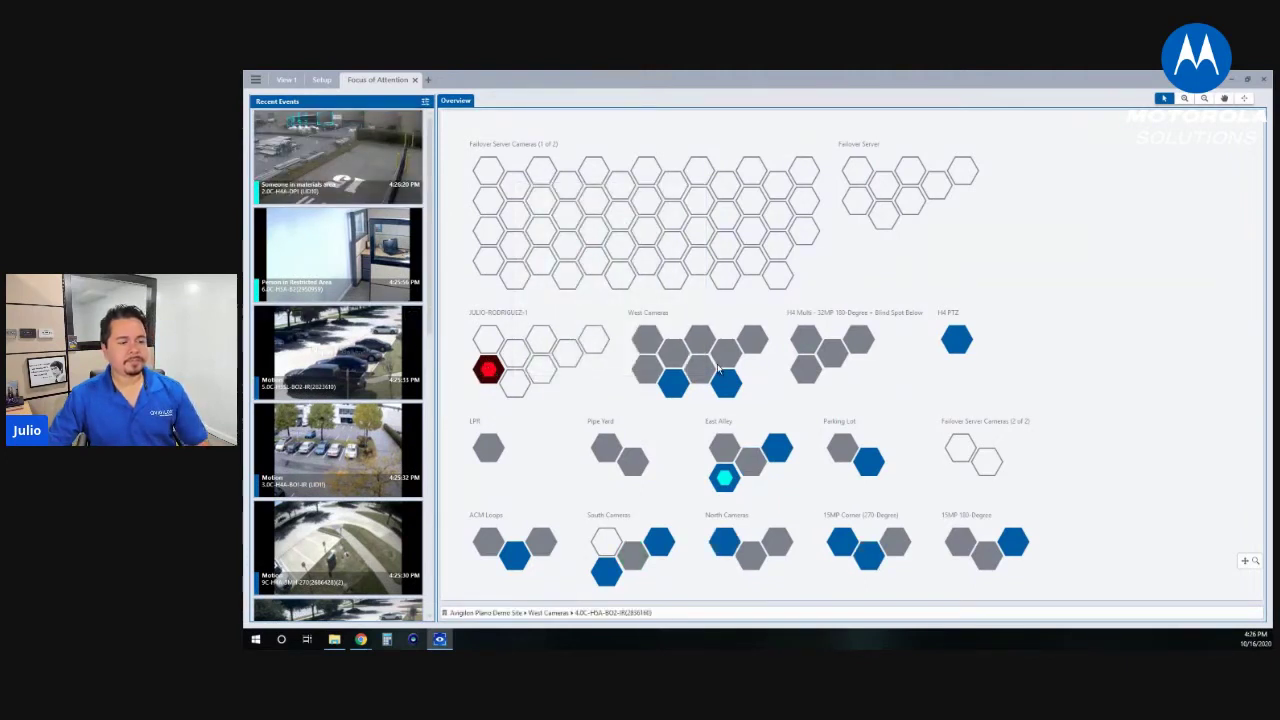
Step: Close the Focus of Attention tab and return to View 1's live camera grid
click(414, 79)
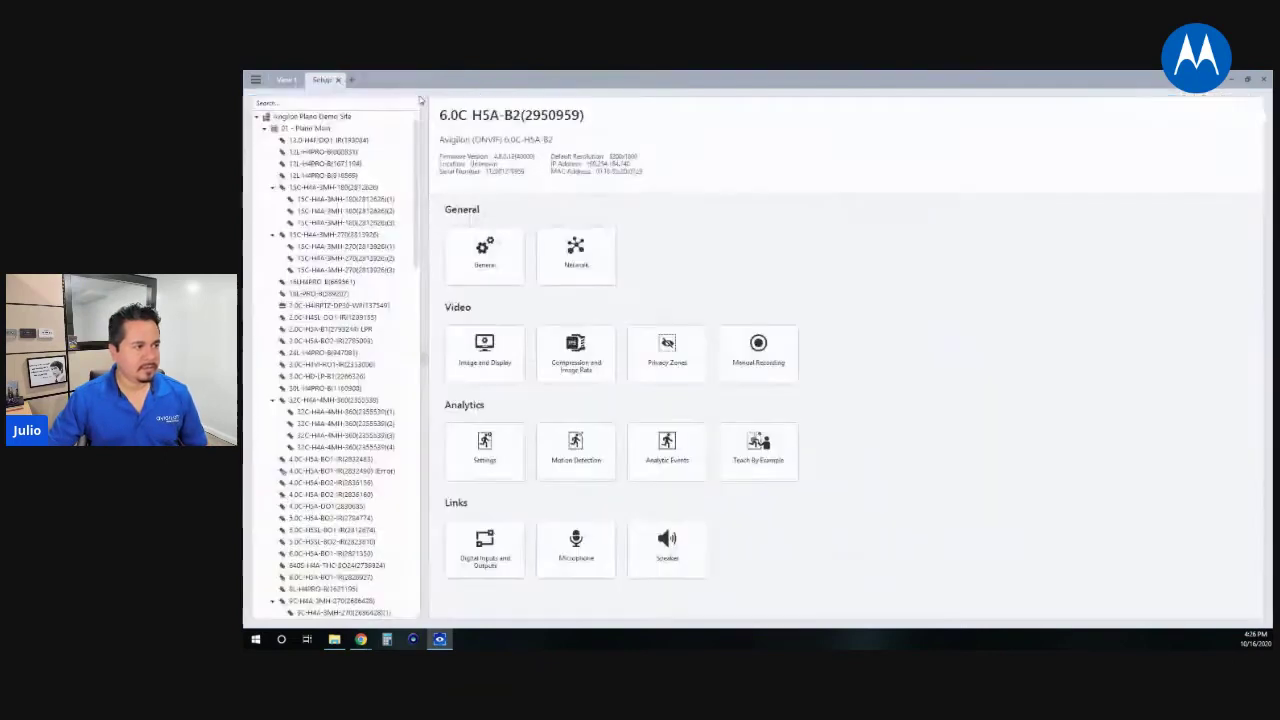
click(287, 79)
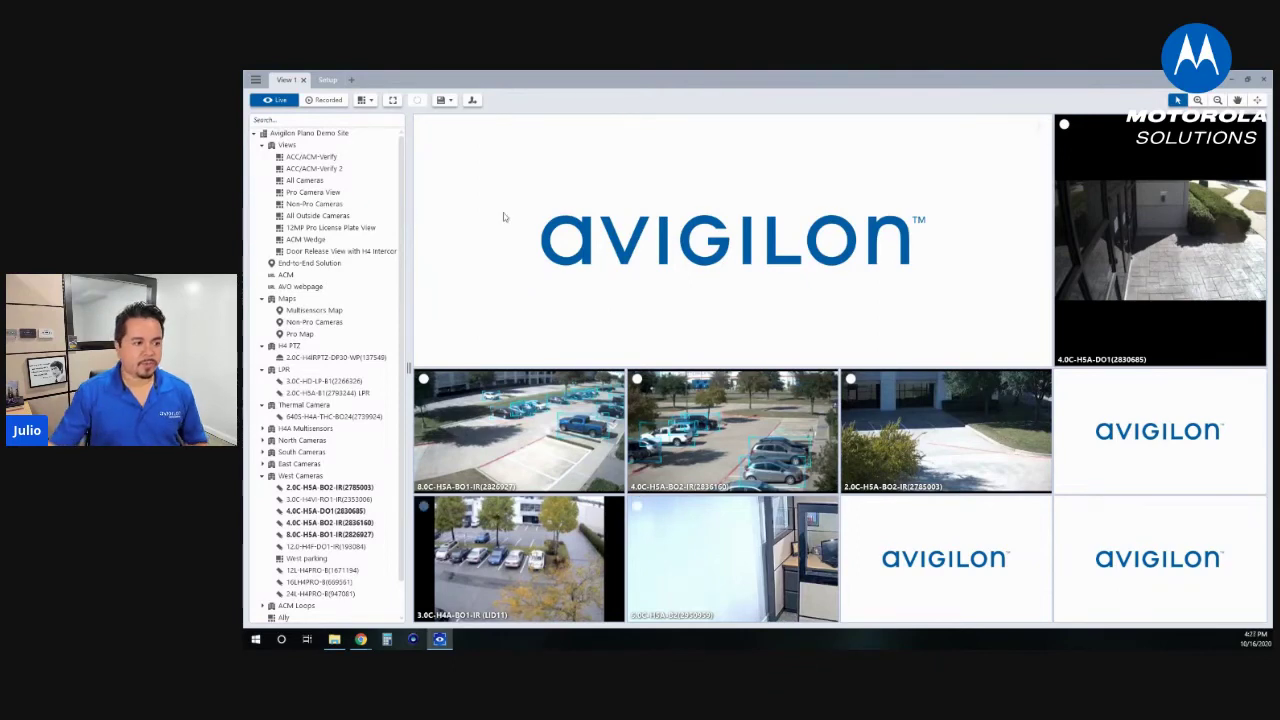
Step: Enlarge the 8.0C-H5A-BO1-IR camera and play its recorded footage from about 9:53 AM, October 16
double_click(567, 444)
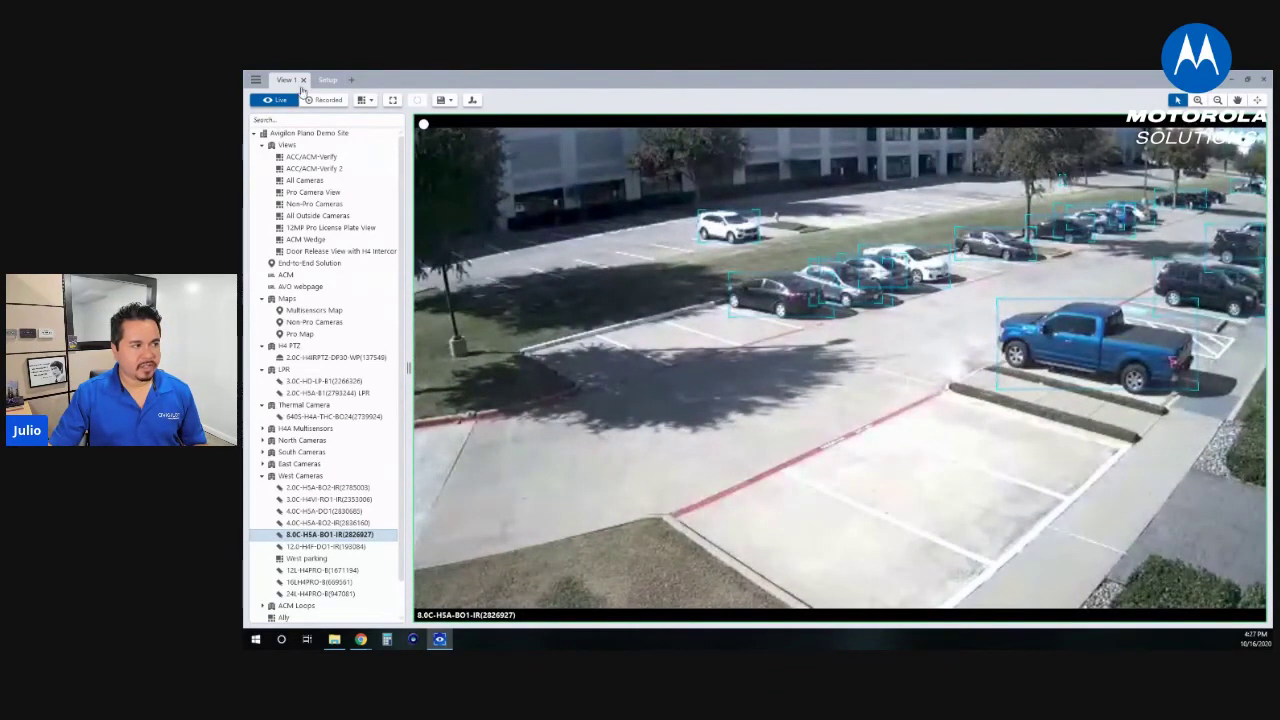
click(318, 100)
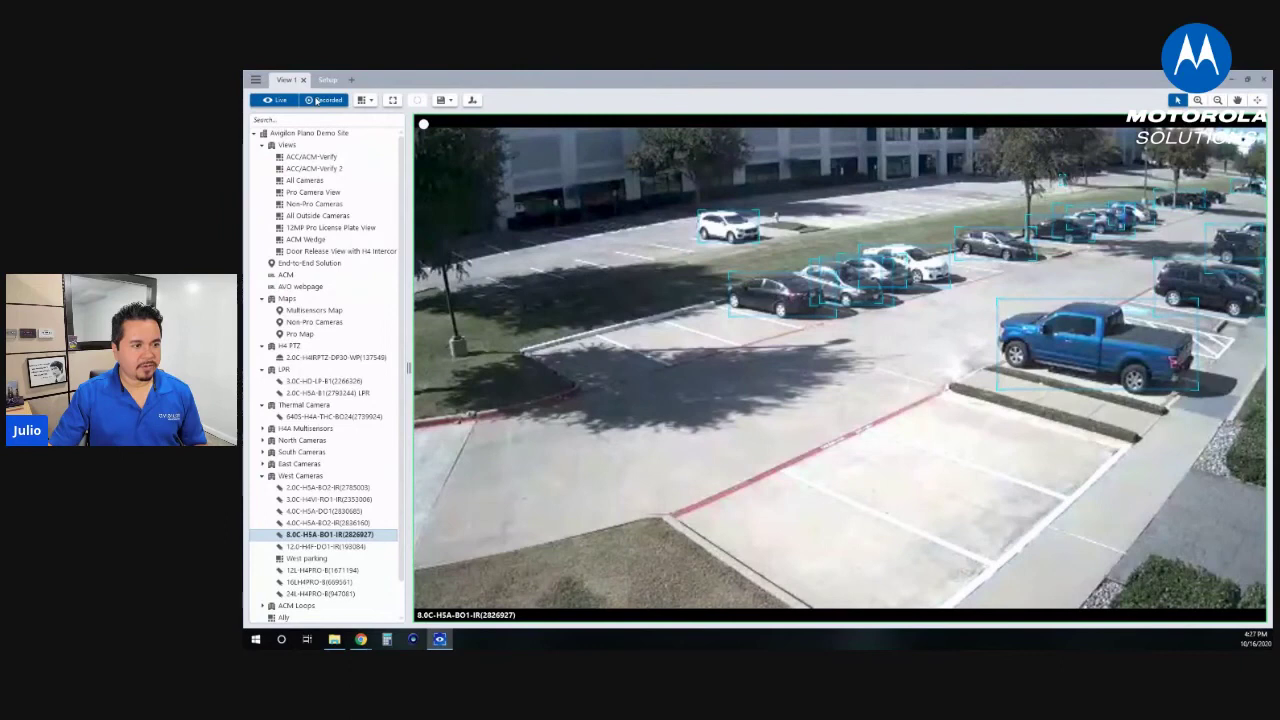
click(724, 607)
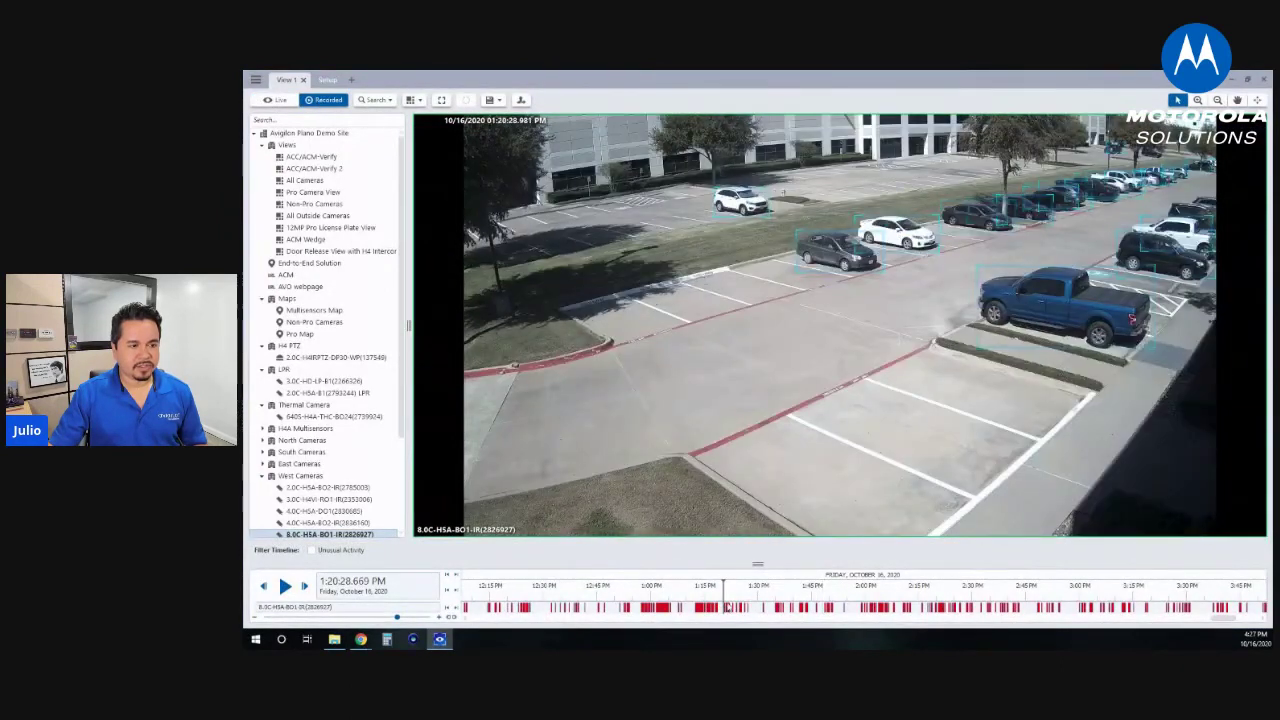
click(663, 607)
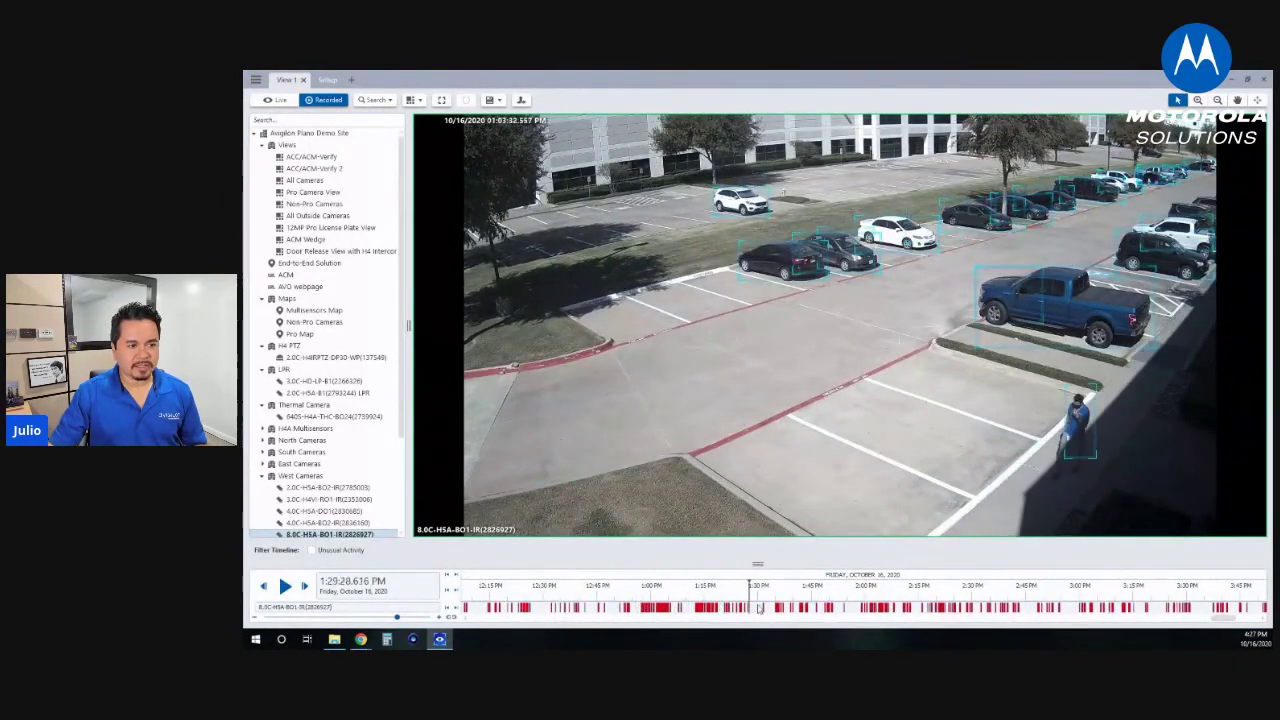
click(1082, 607)
scroll(1082, 600, down, 5)
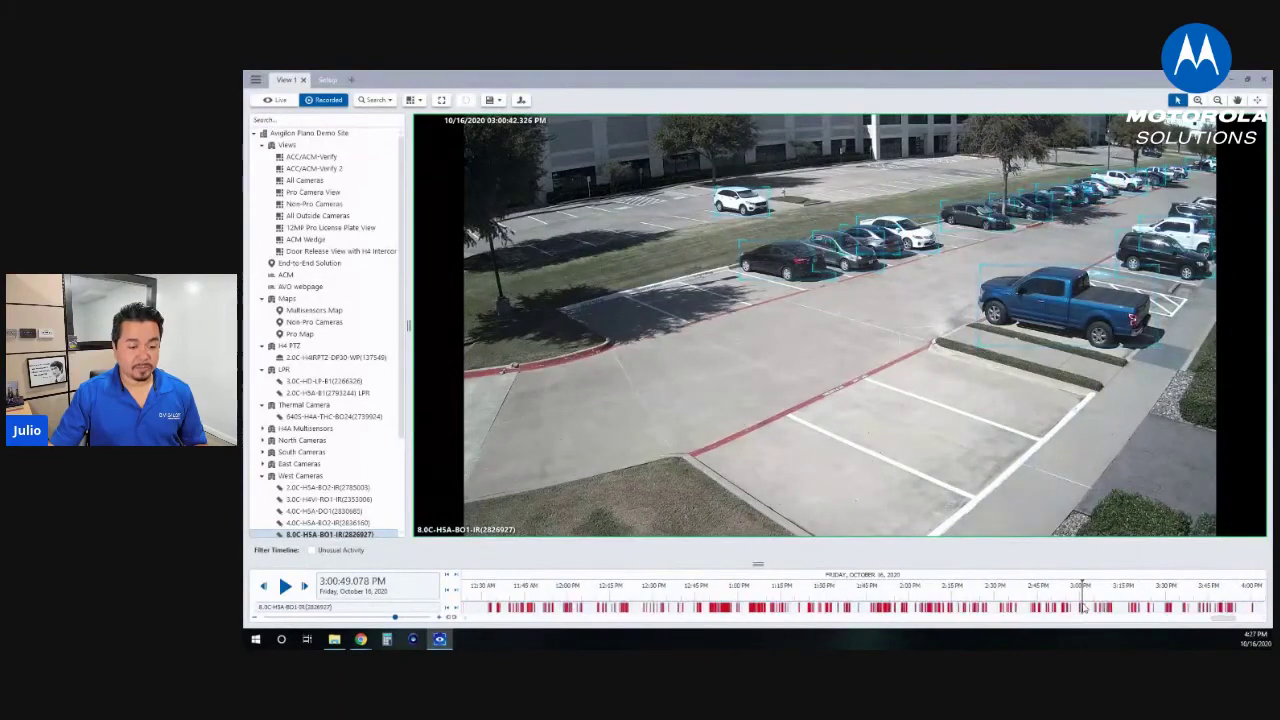
mouse_move(880, 597)
mouse_down()
mouse_move(697, 600)
mouse_move(1088, 600)
mouse_move(857, 598)
mouse_up()
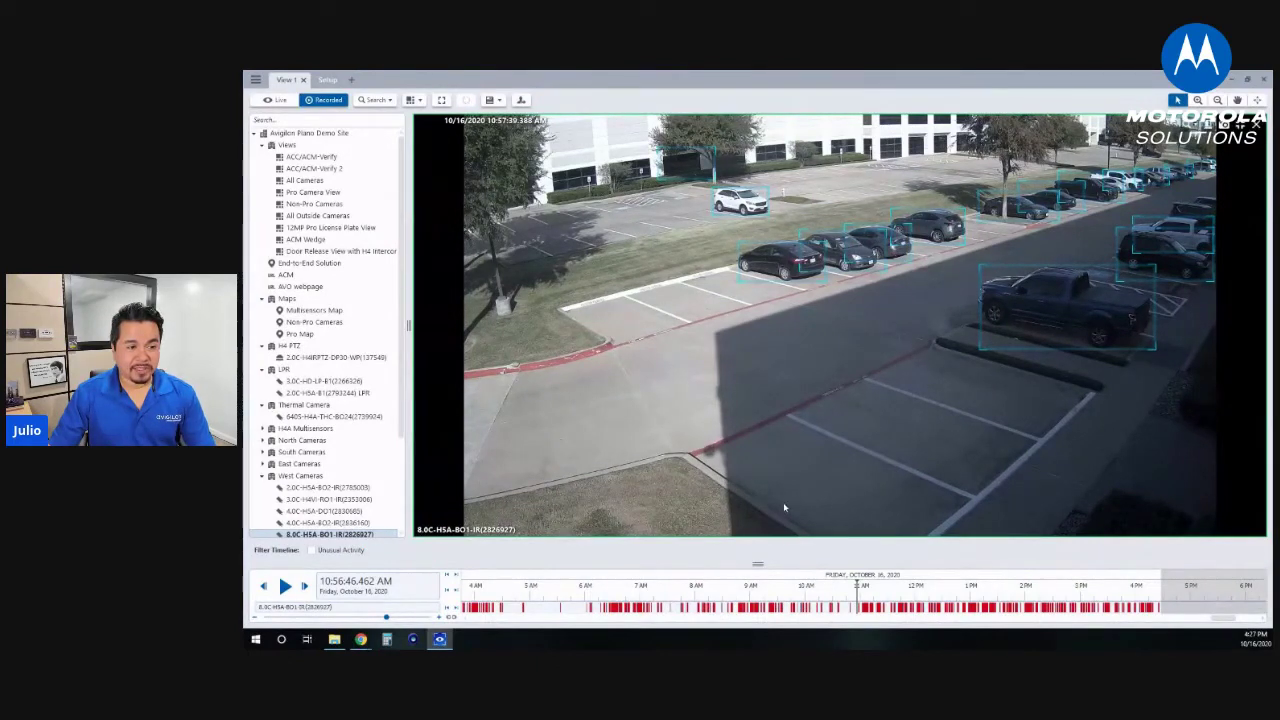
click(801, 592)
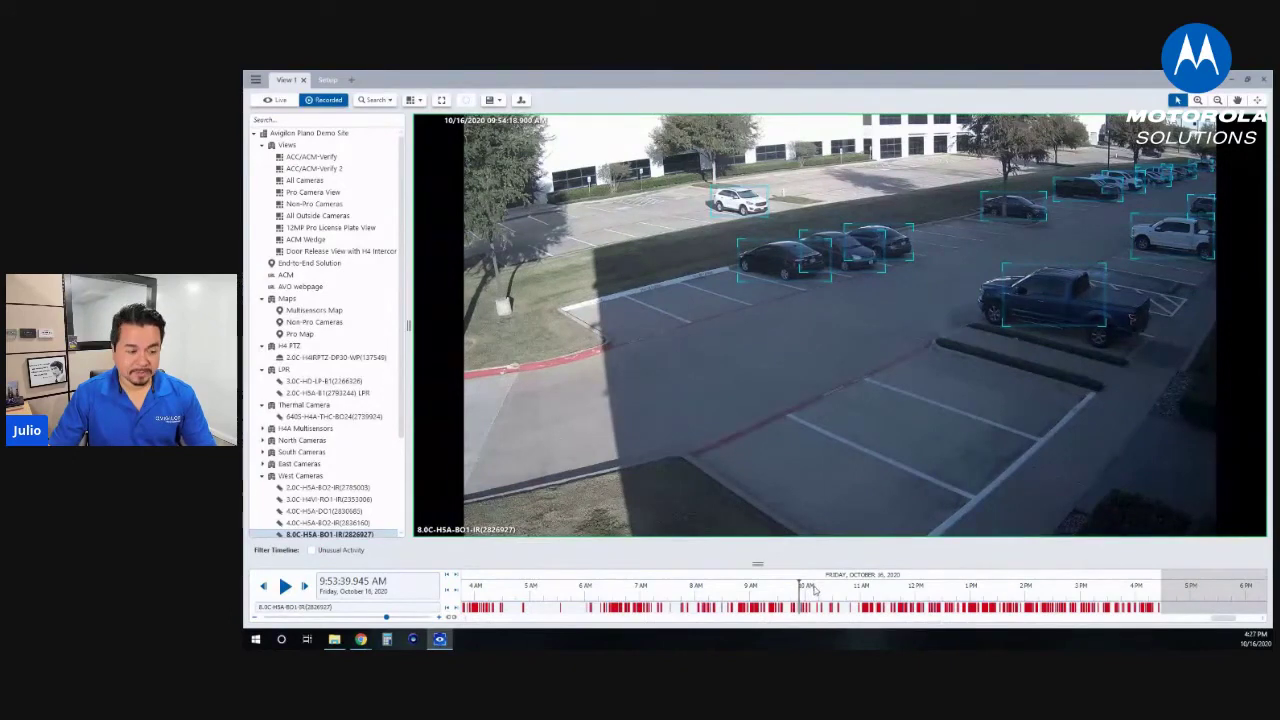
Step: Start a new motion search using the Pixel Motion method
click(372, 101)
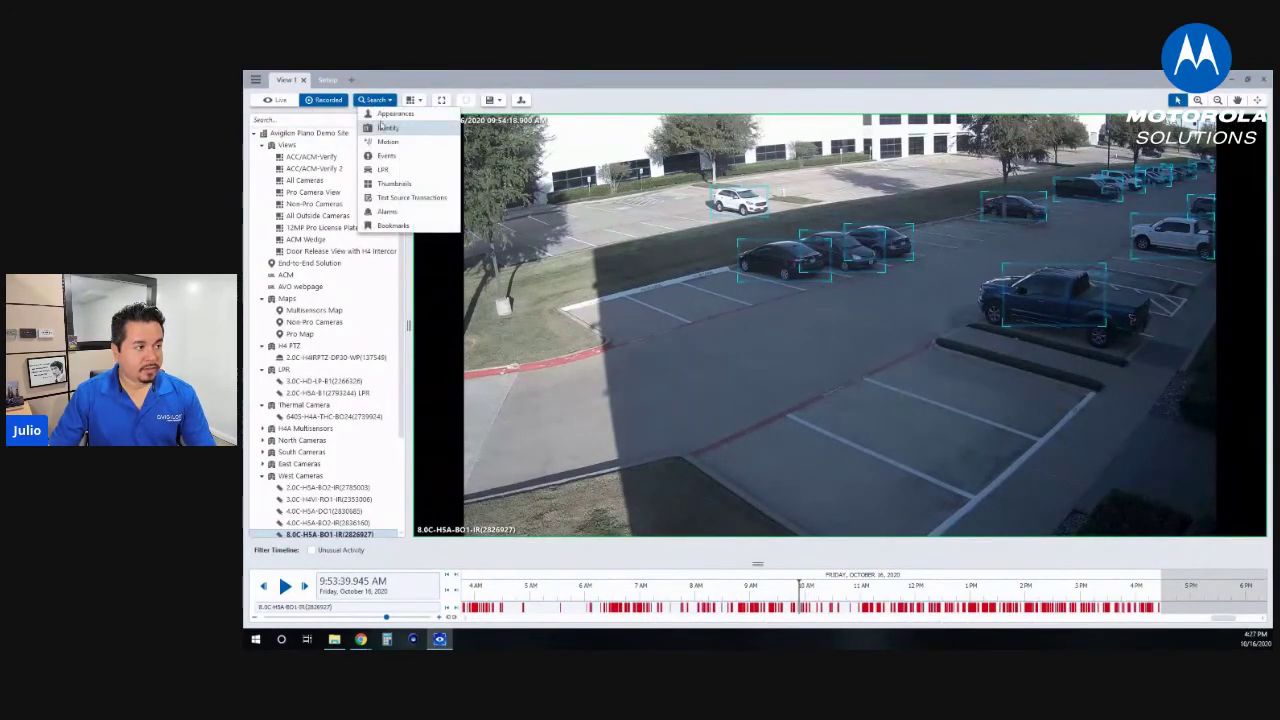
click(384, 140)
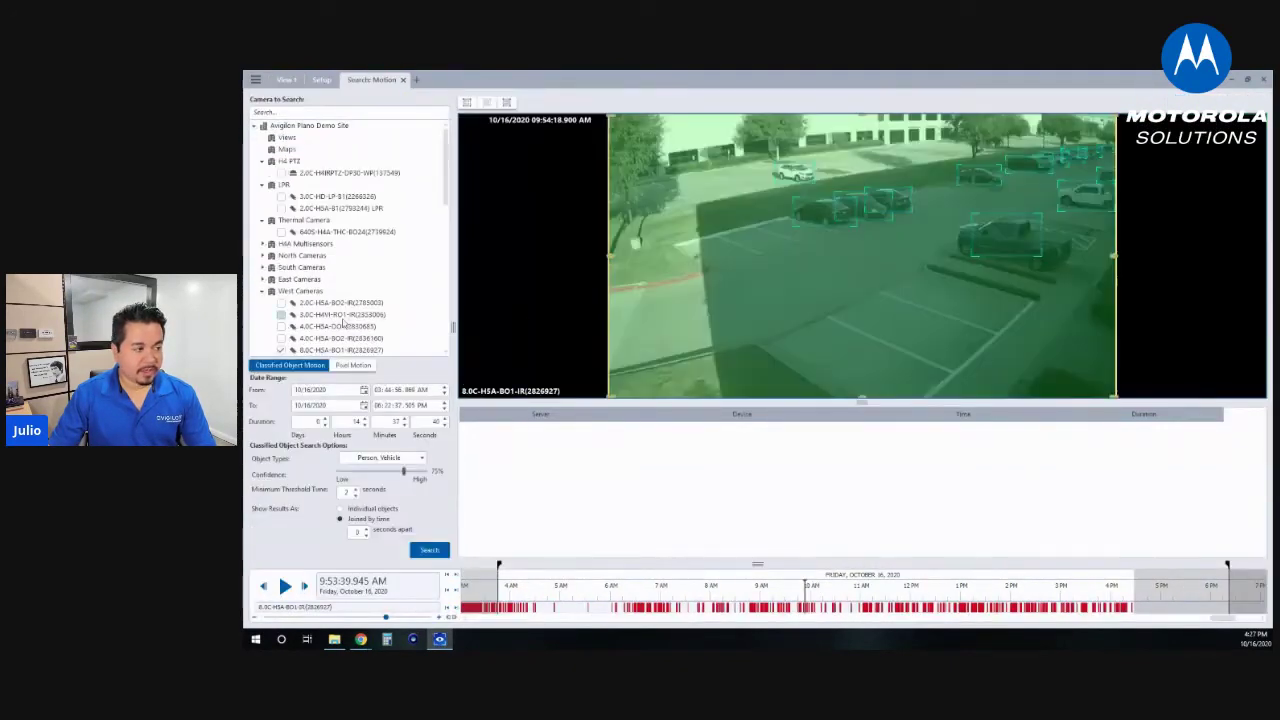
click(350, 366)
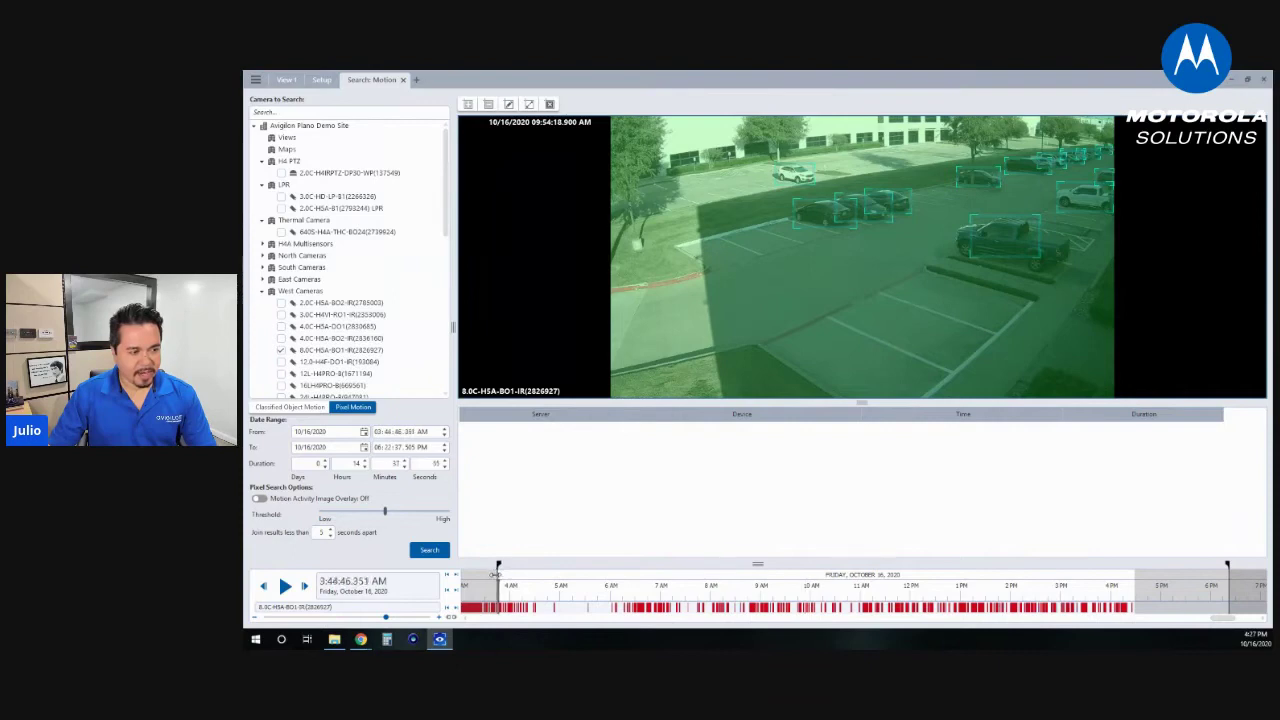
Step: Set the search range to 03:01–07:59 AM on 10/16/2020 and remove the green tint
drag(499, 567, 478, 567)
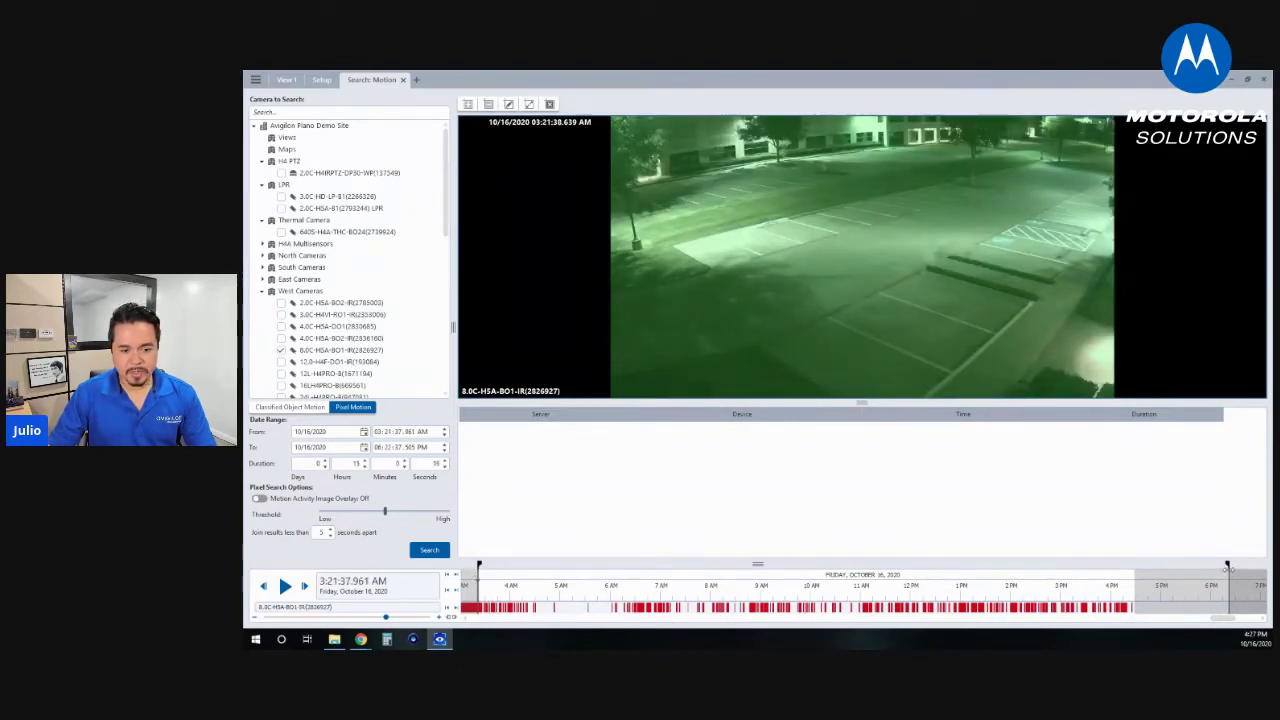
drag(1228, 567, 699, 572)
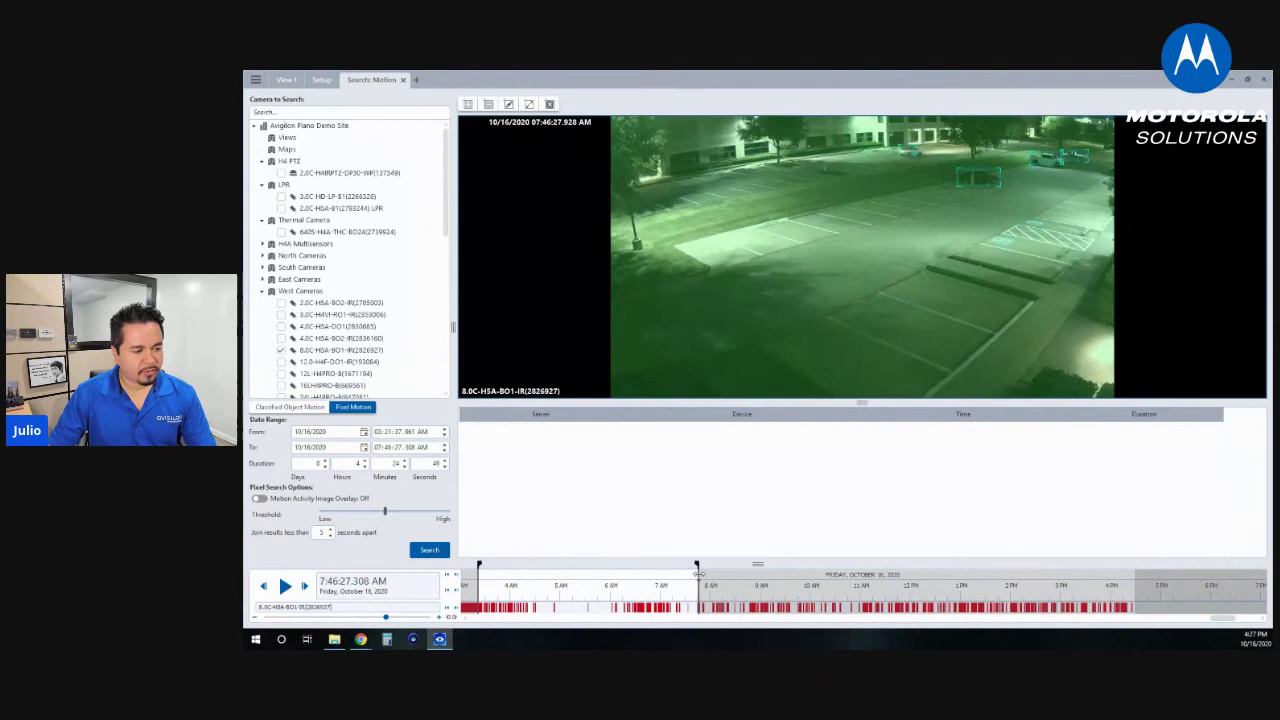
mouse_move(476, 568)
mouse_down()
mouse_move(462, 568)
mouse_move(1060, 585)
mouse_move(1031, 585)
mouse_up()
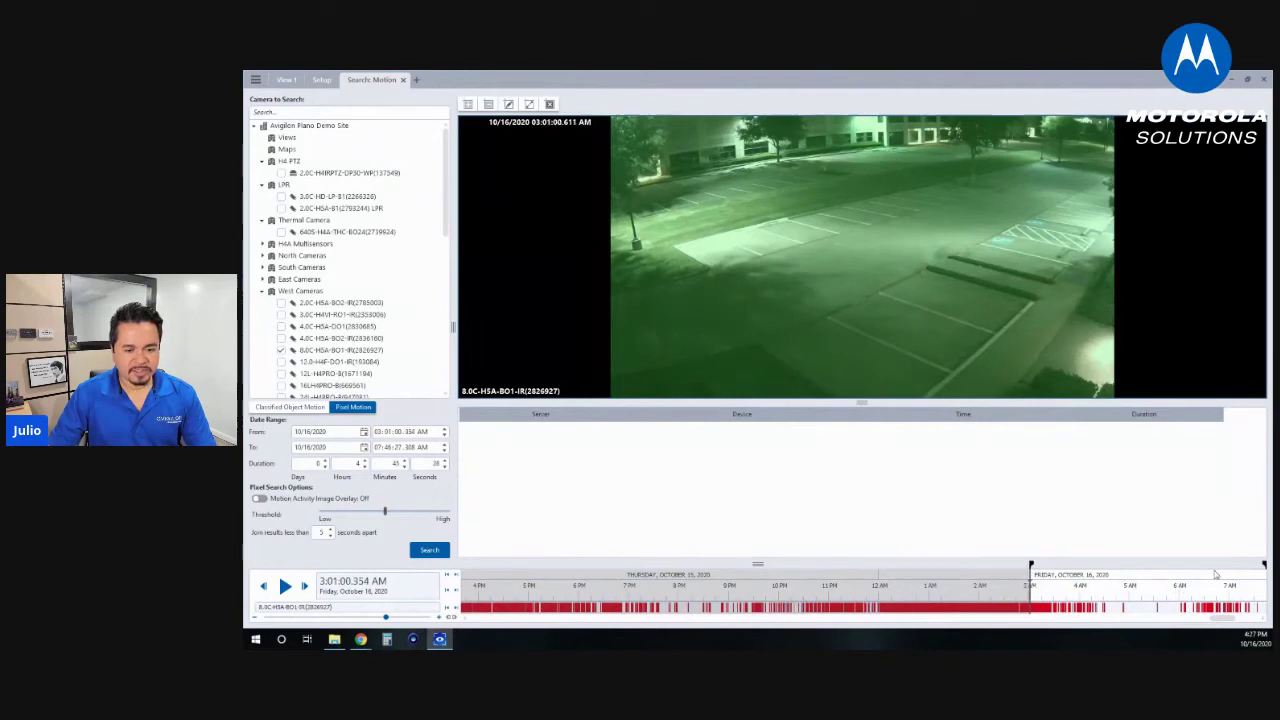
click(1110, 585)
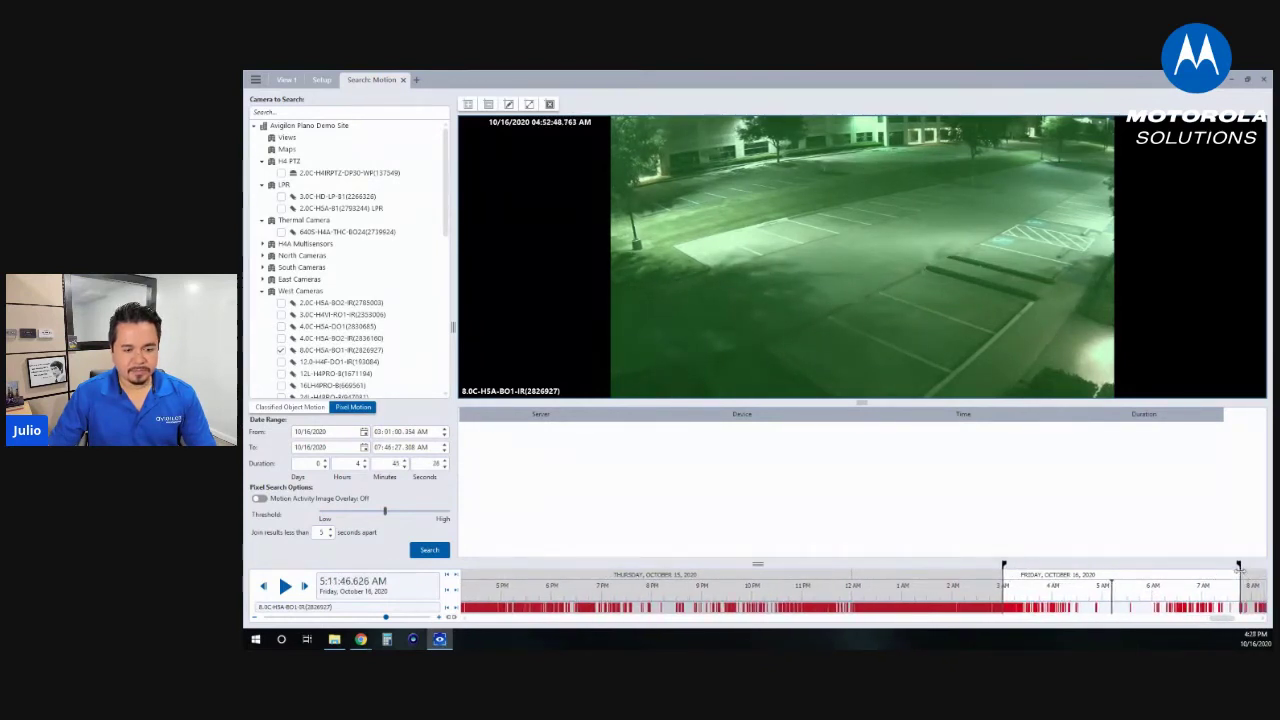
drag(1240, 568, 1250, 569)
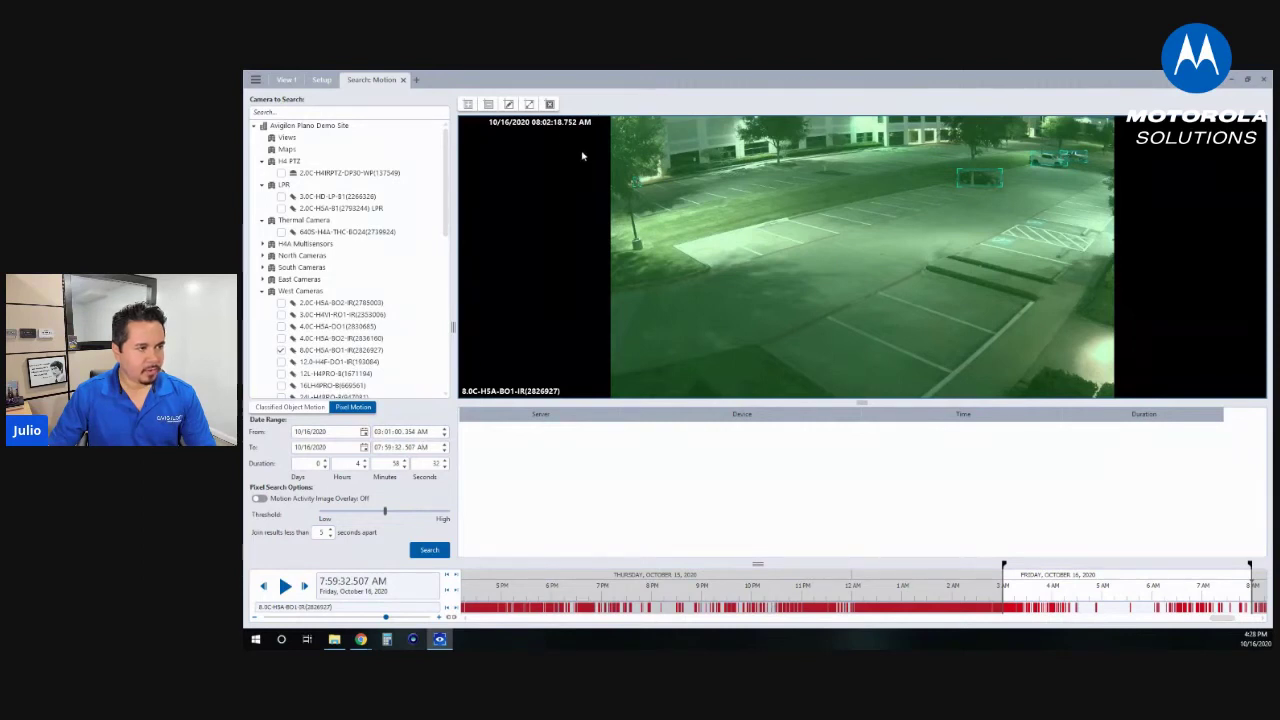
click(550, 105)
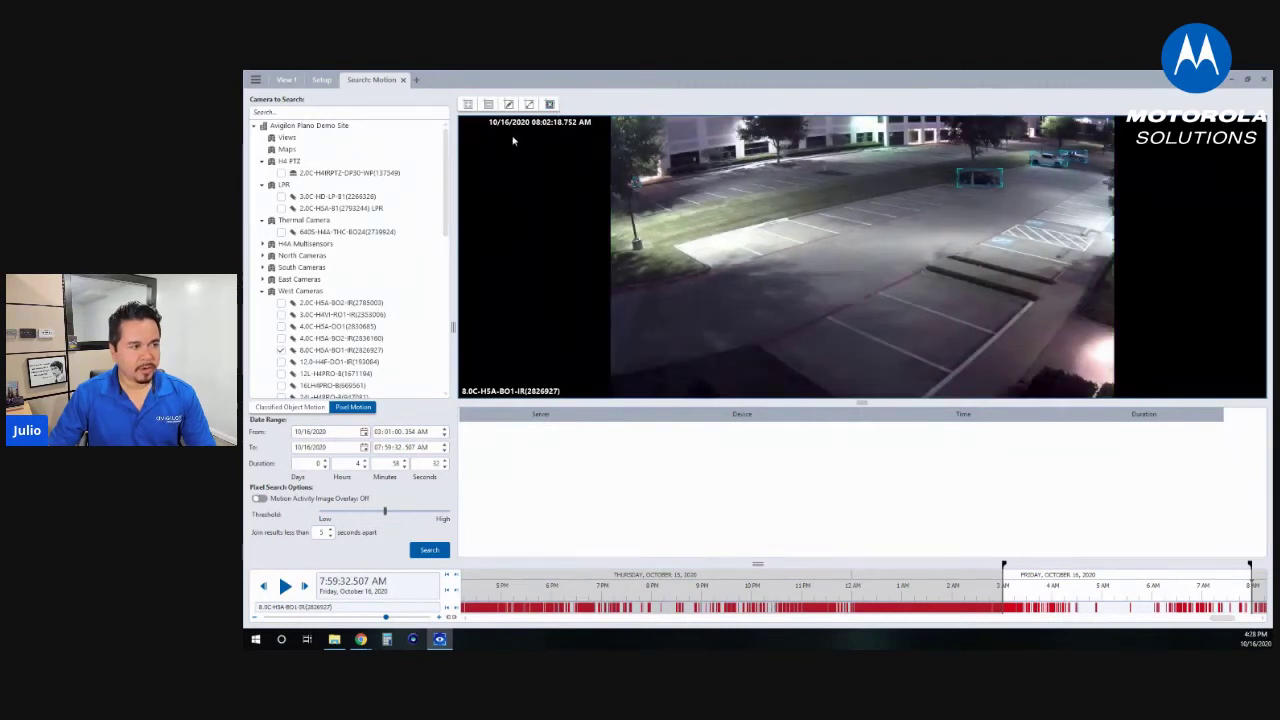
Step: Mark the empty parking spaces in the lower centre as the region and search, finding 49 results
click(467, 104)
drag(724, 272, 936, 368)
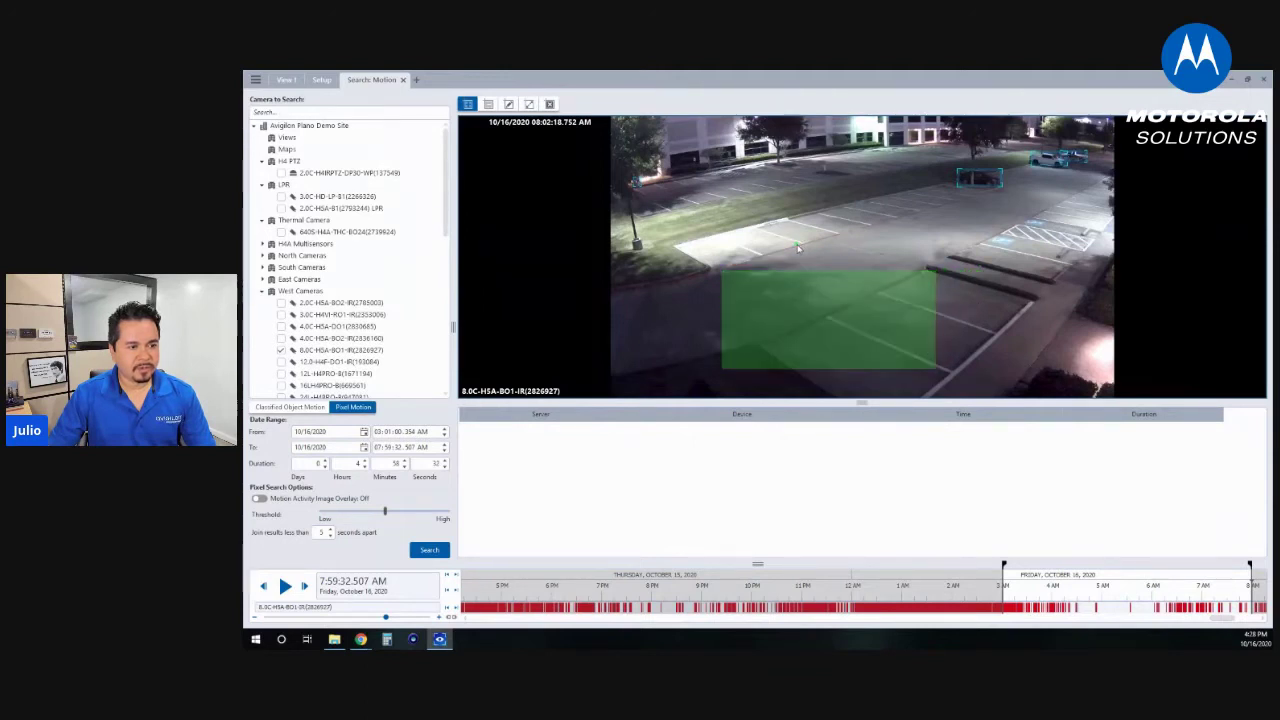
drag(798, 248, 914, 290)
drag(893, 227, 932, 275)
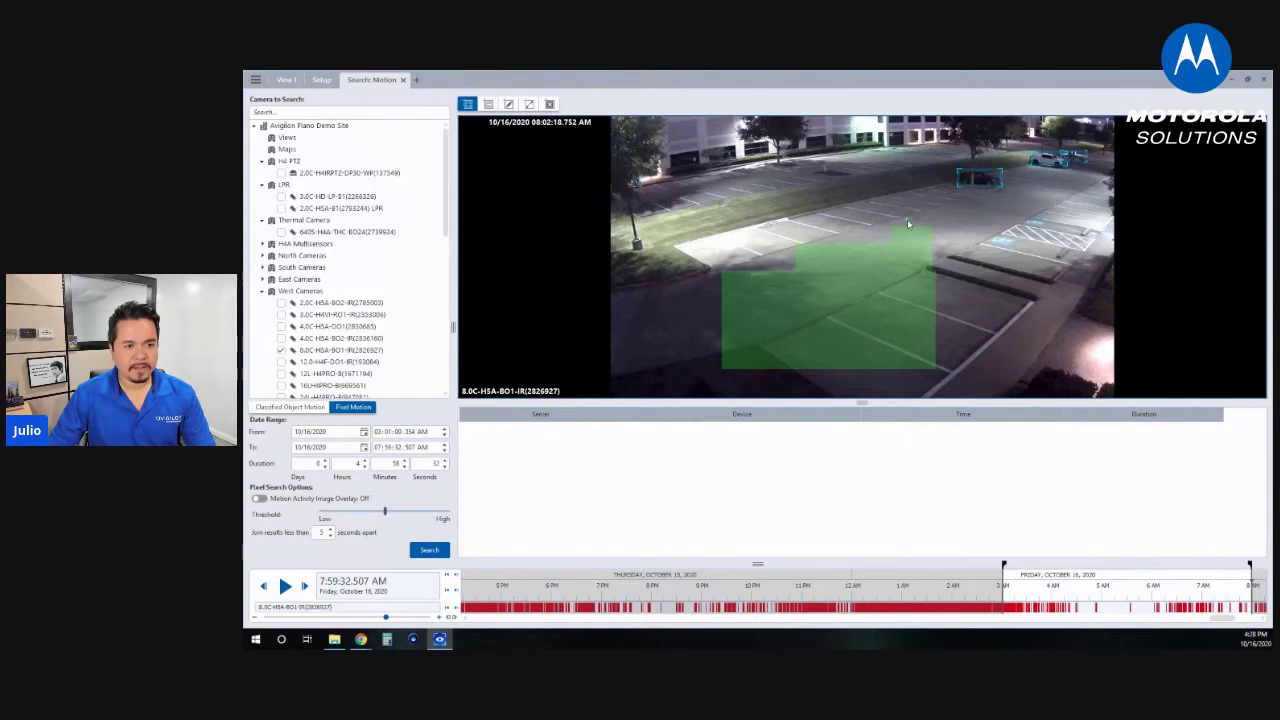
drag(907, 219, 958, 272)
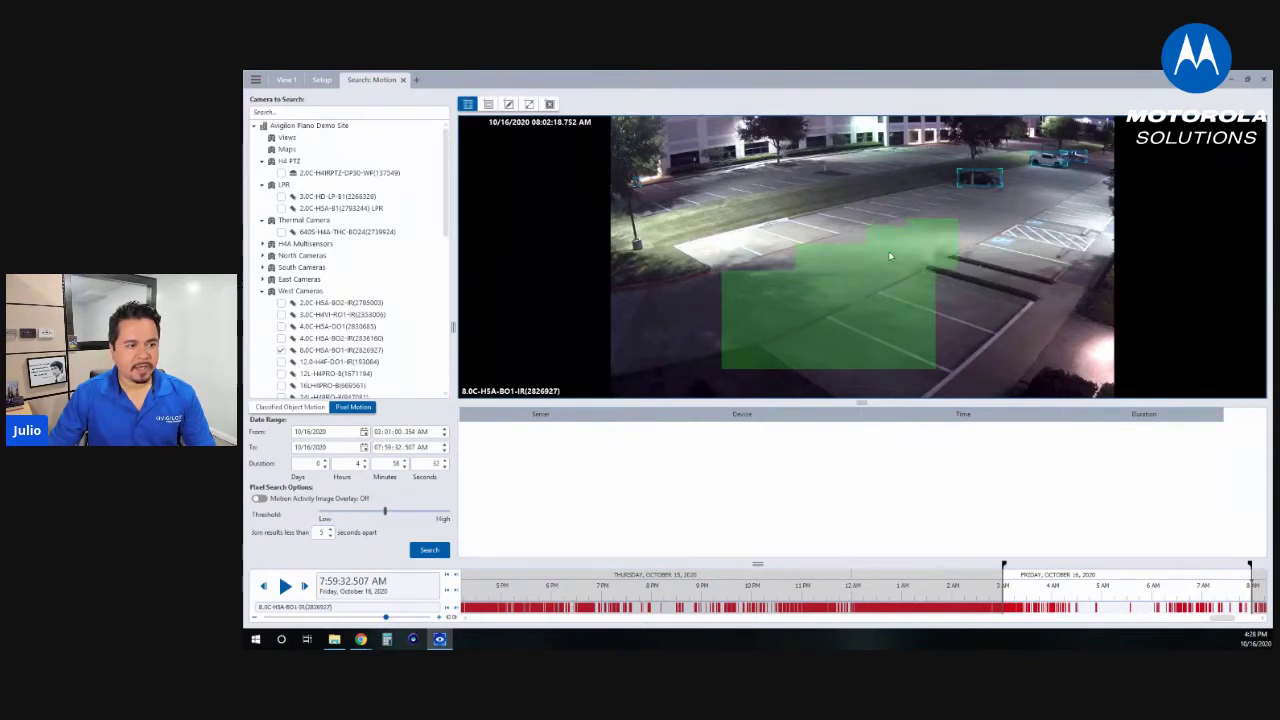
click(422, 553)
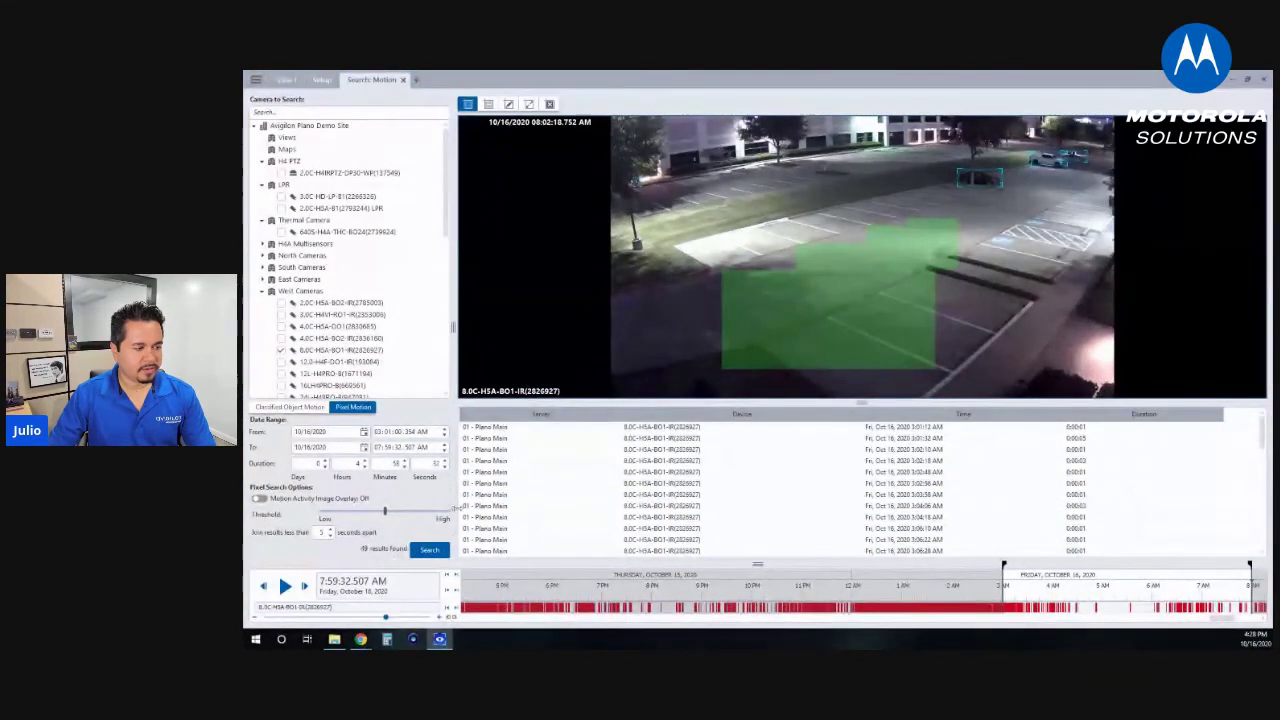
Step: Play the early motion events in turn: 3:01:32, 3:02:48, 3:03:58, 3:04:18, 3:20:48, 6:20:02
click(503, 430)
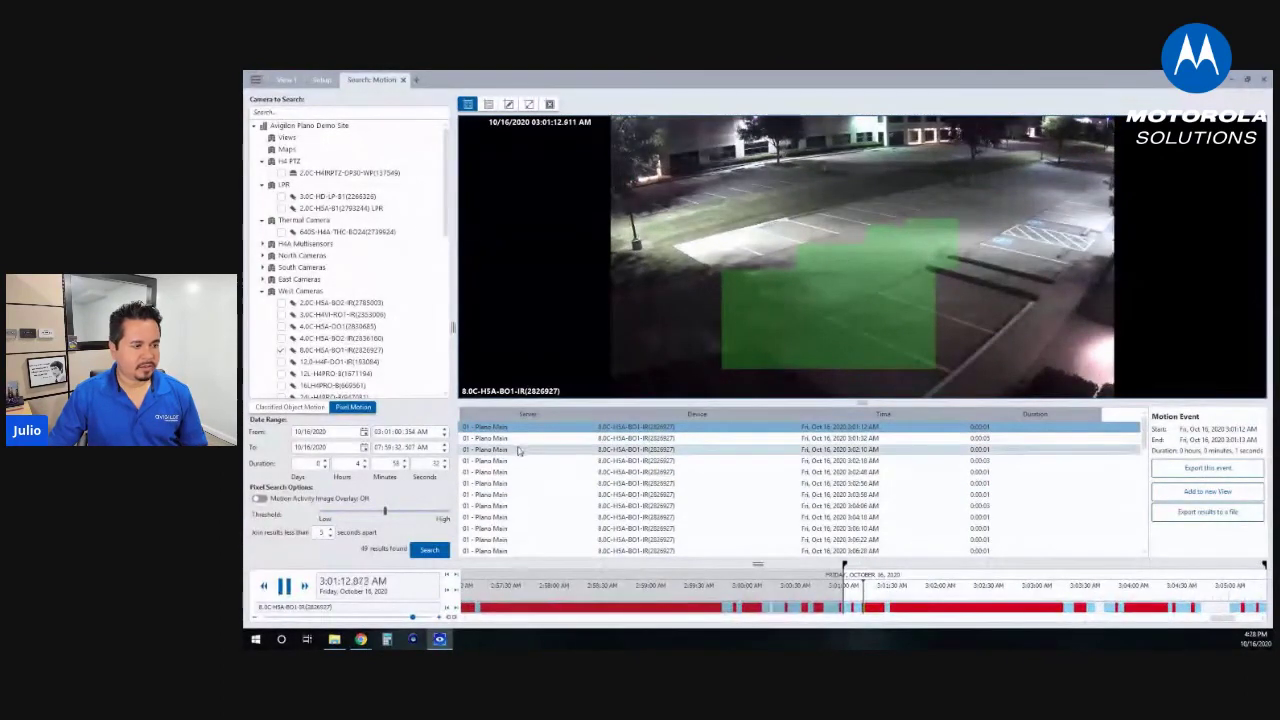
click(622, 440)
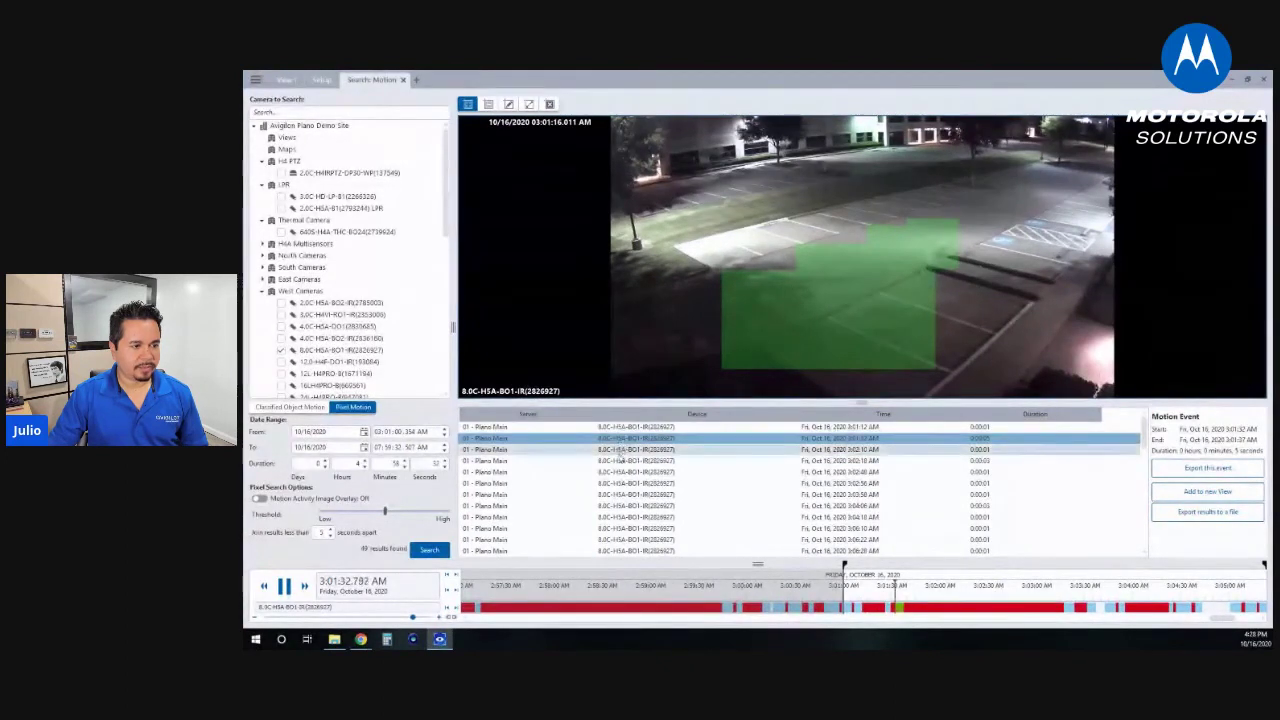
click(621, 471)
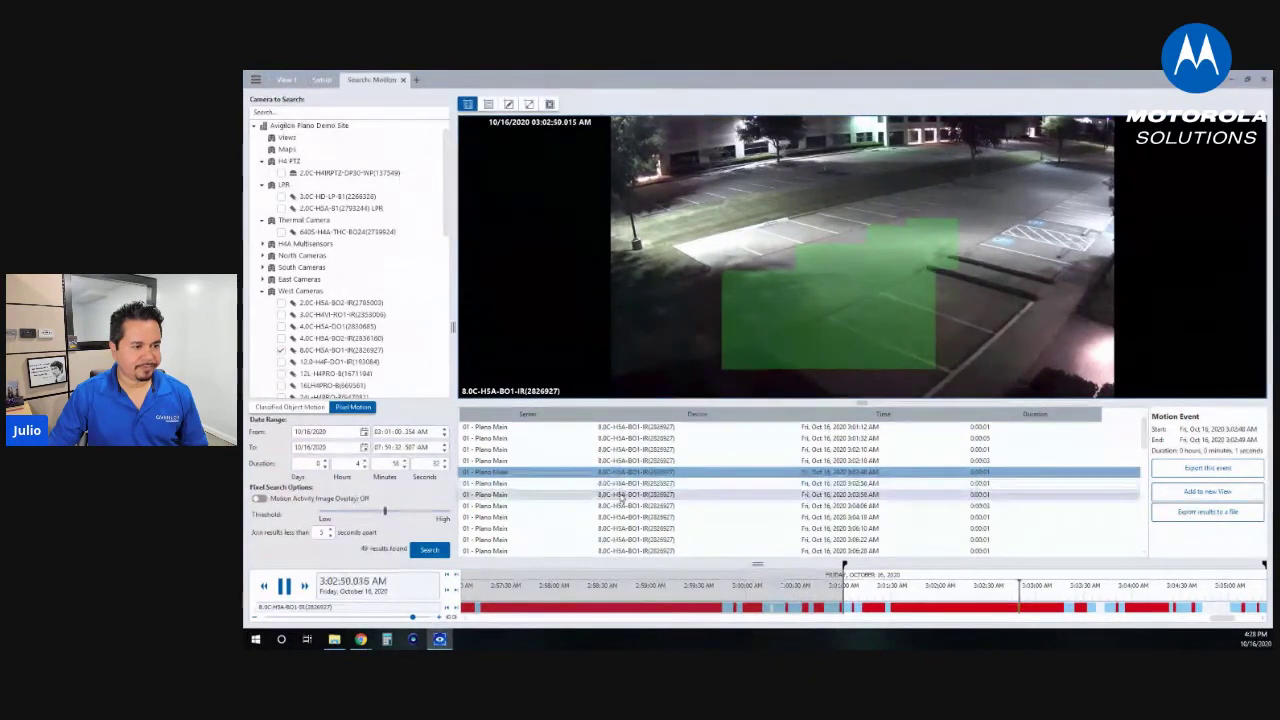
click(621, 495)
click(630, 517)
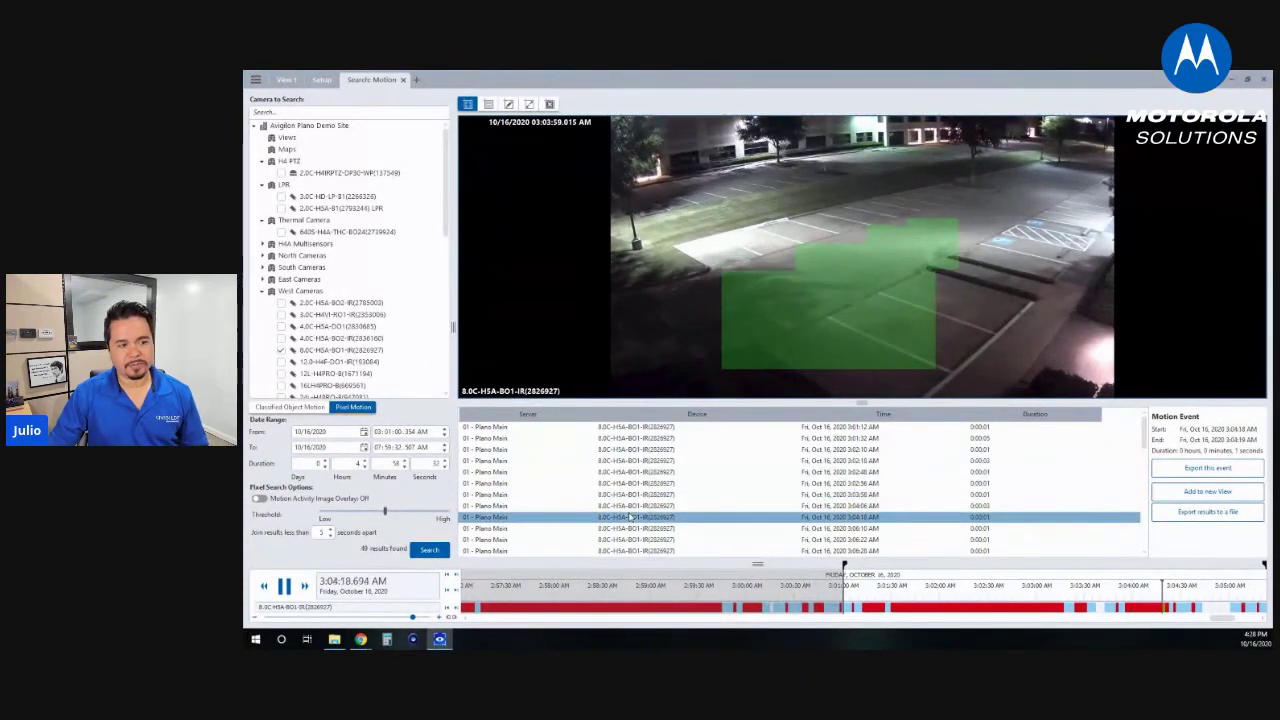
scroll(635, 510, down, 5)
scroll(639, 501, down, 2)
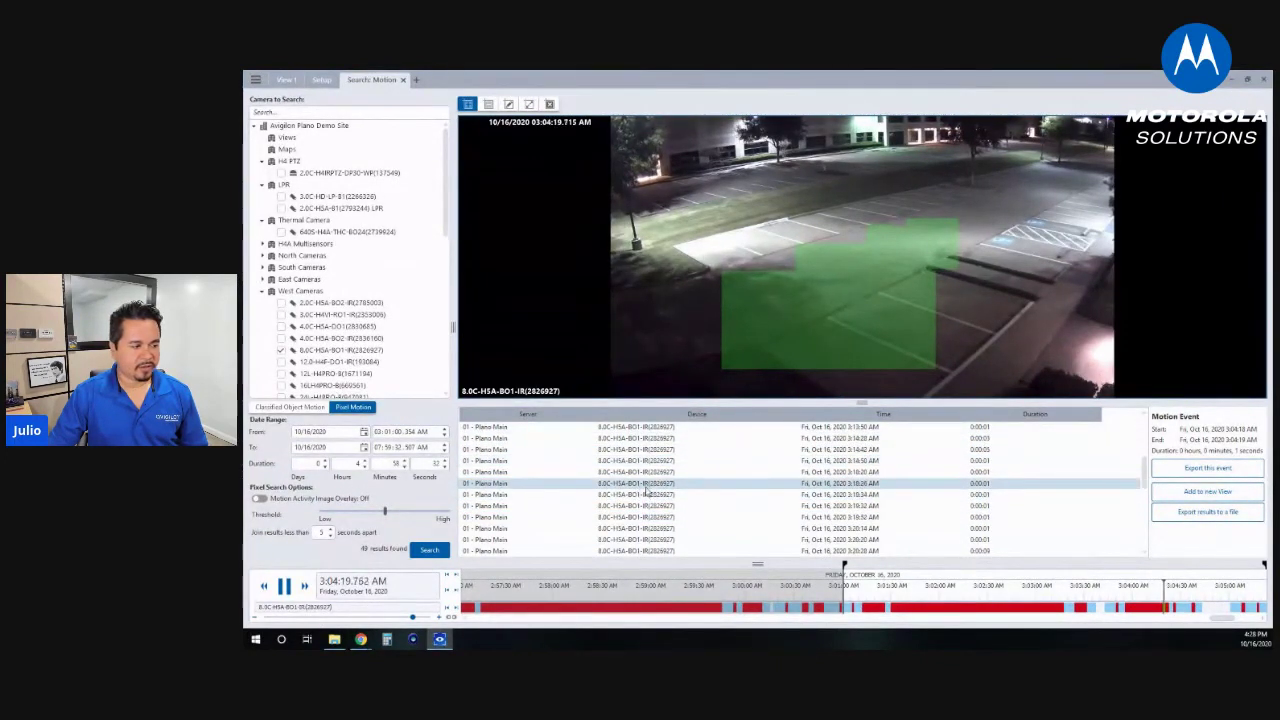
click(641, 496)
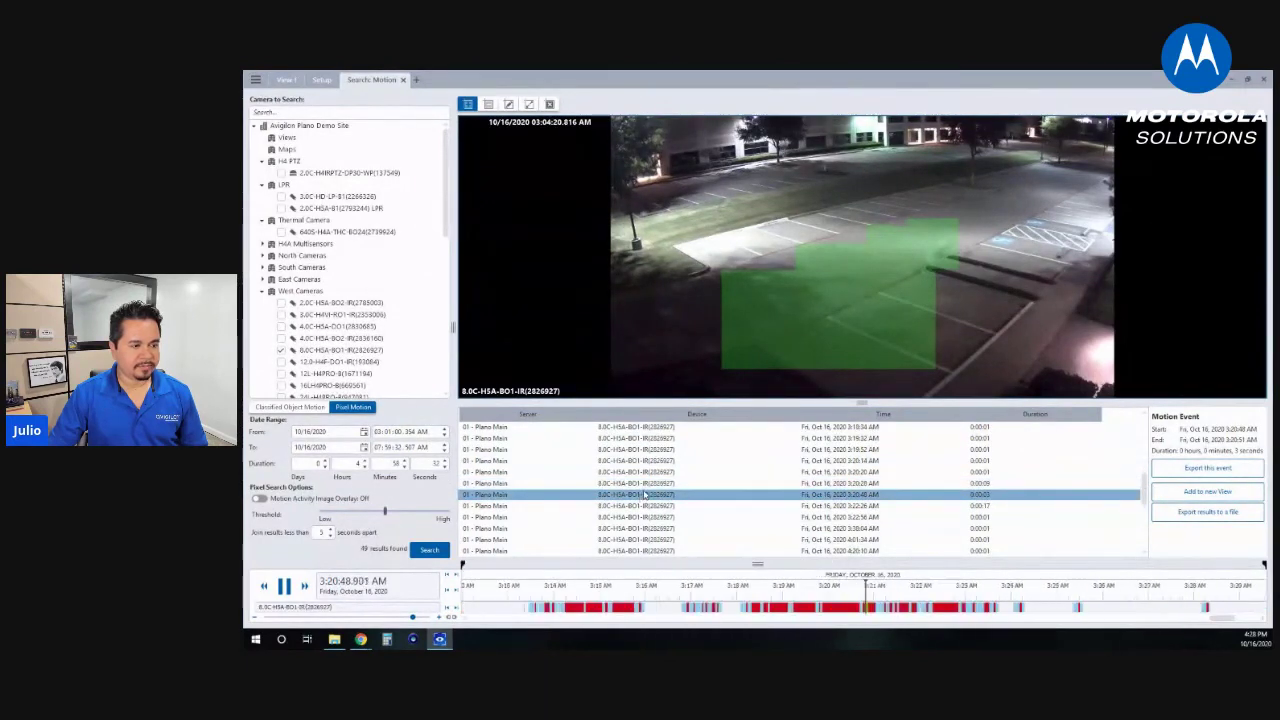
scroll(641, 496, down, 3)
click(645, 494)
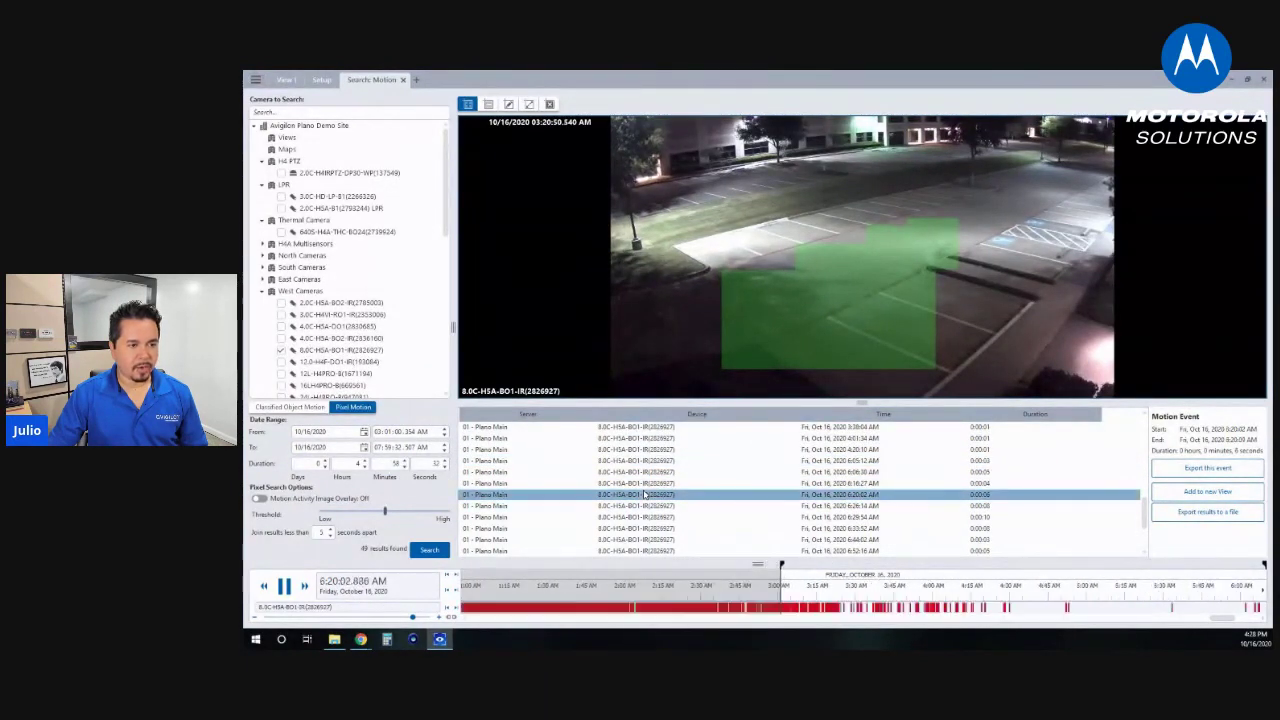
scroll(645, 494, down, 2)
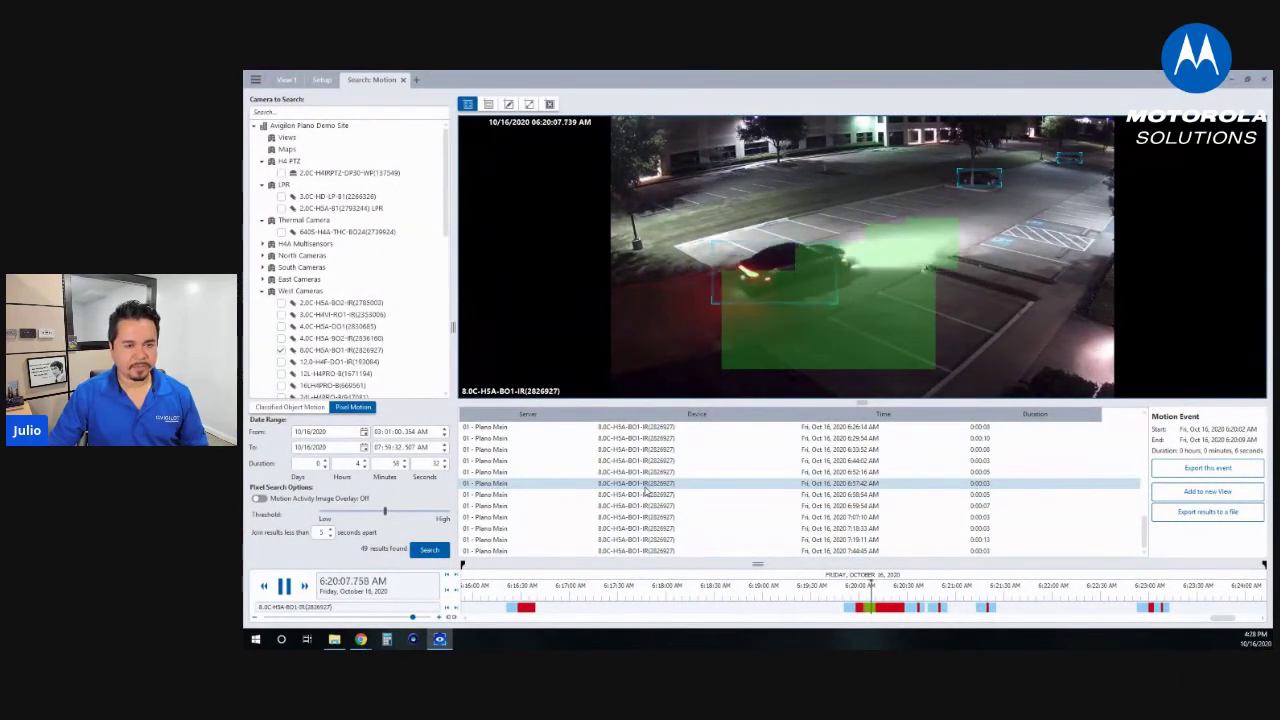
Step: Review the 6:58:54 through 7:44:45 events, then reload the 6:58:54 AM event
key(space)
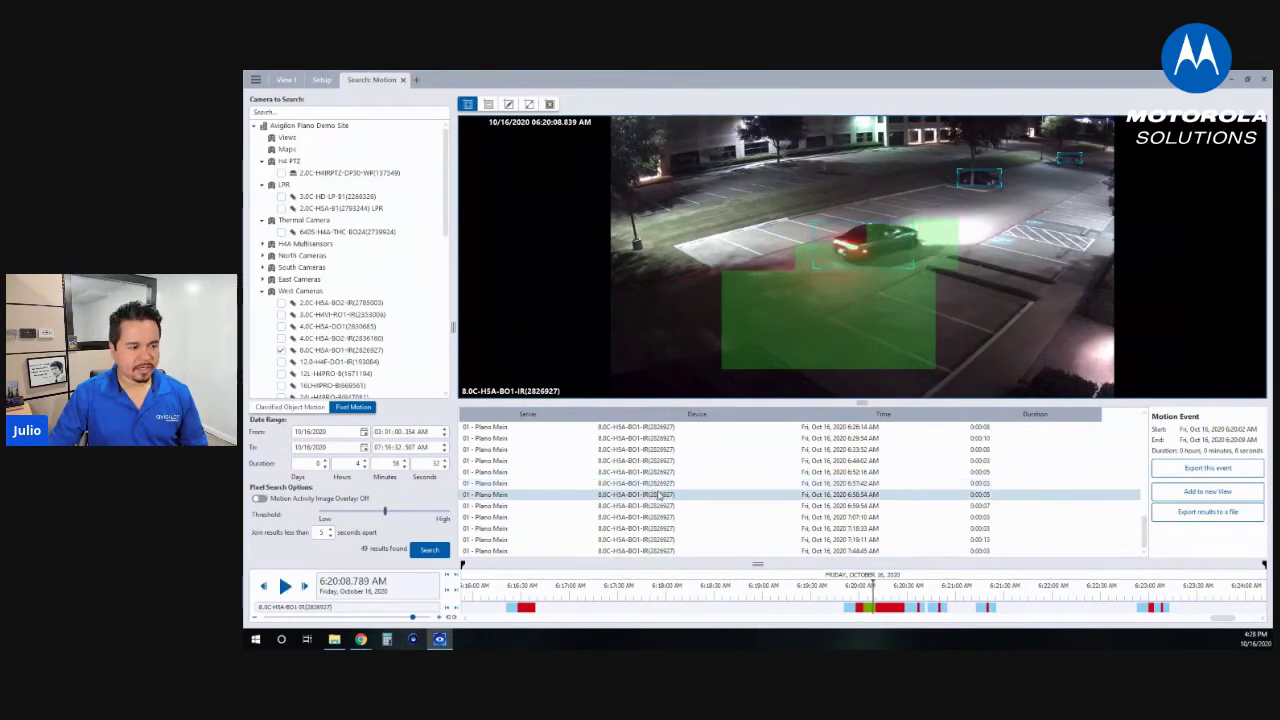
click(655, 495)
click(640, 506)
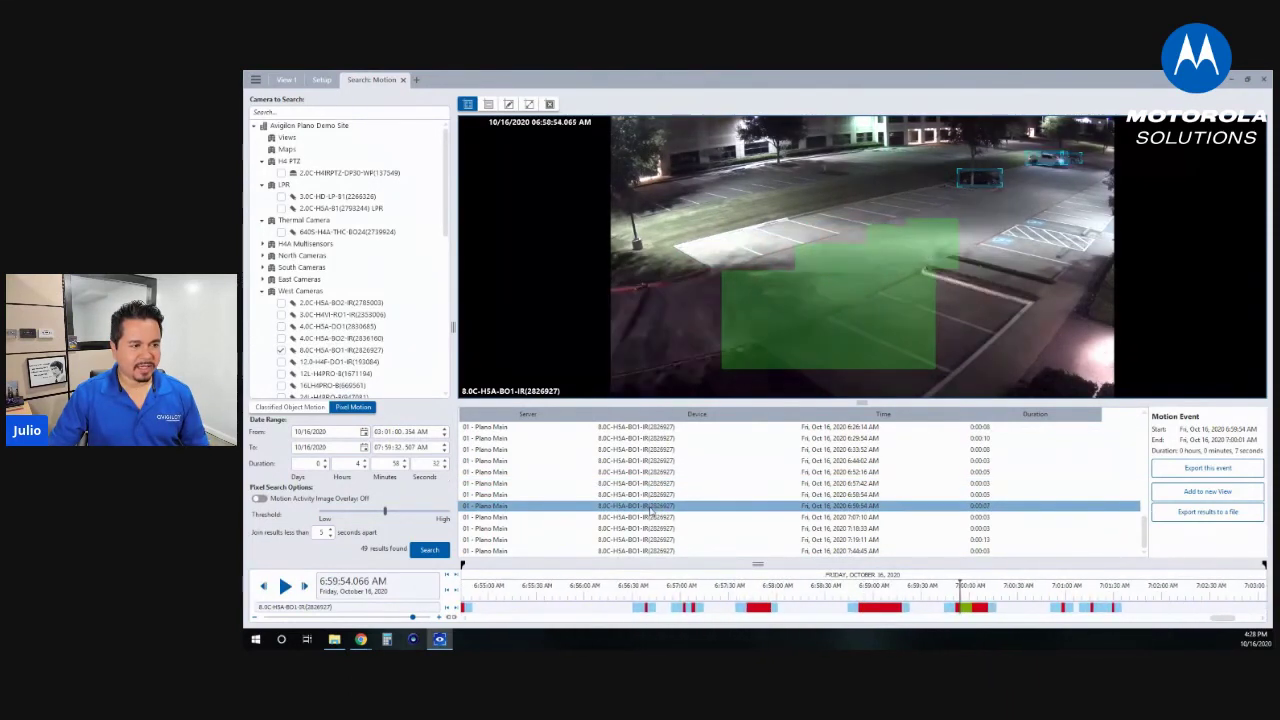
click(649, 517)
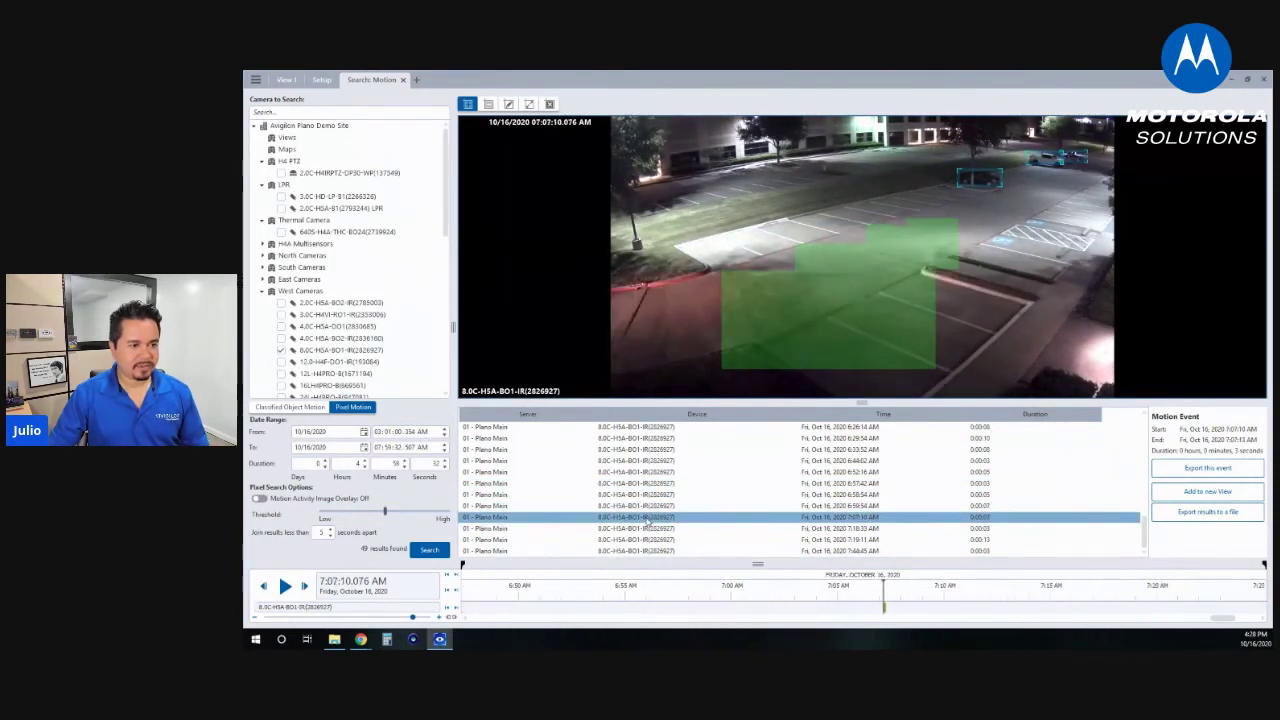
click(650, 528)
click(650, 539)
click(651, 550)
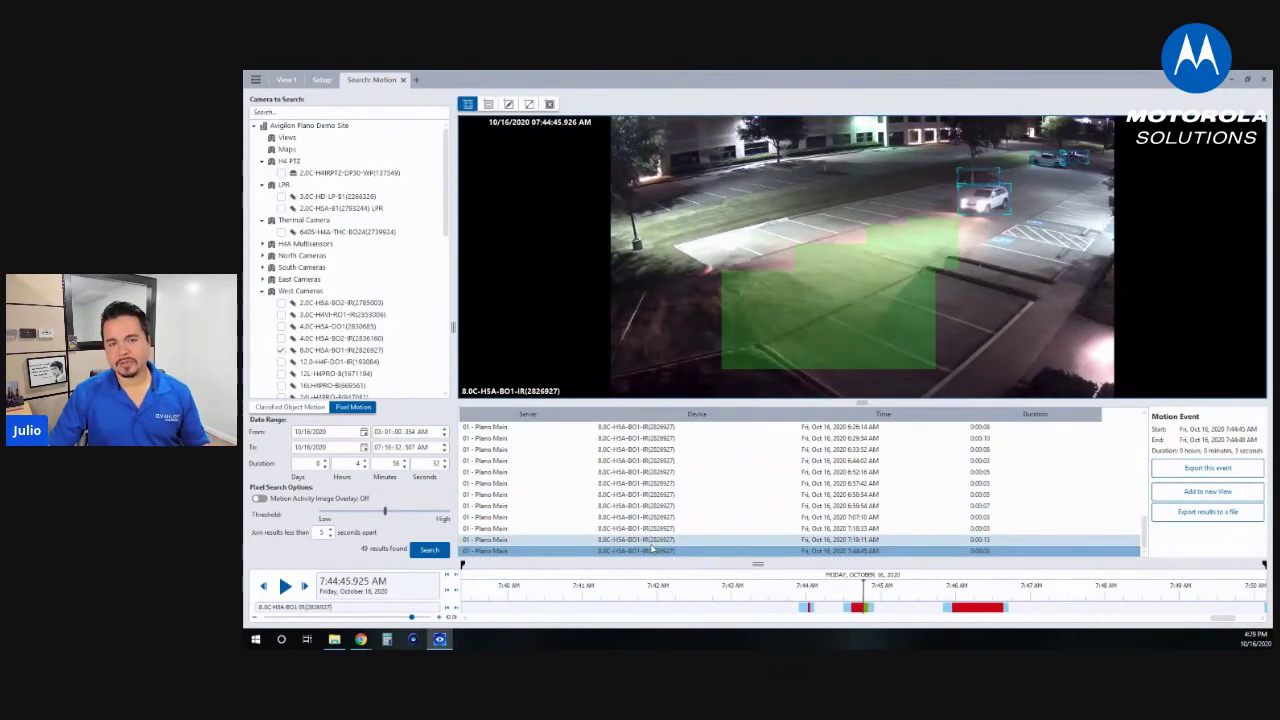
click(646, 494)
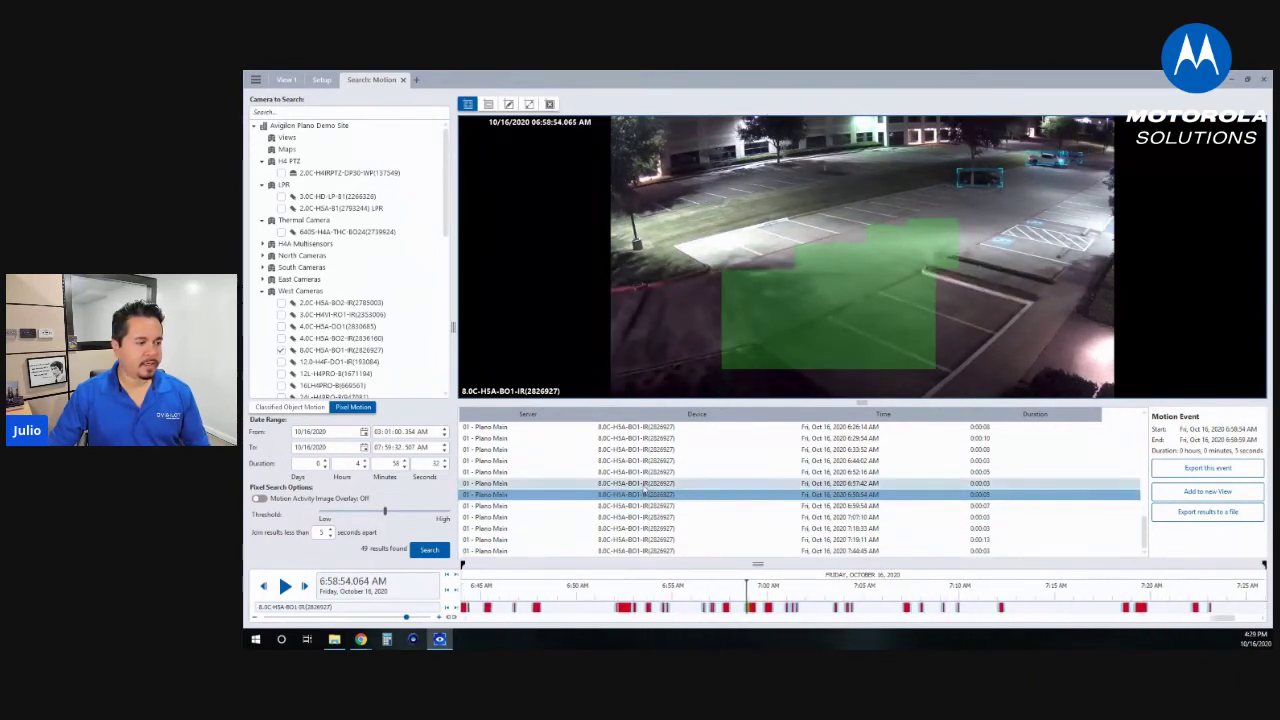
Step: Switch to Classified Object Motion and reshape the zone around the central parking spaces
click(303, 407)
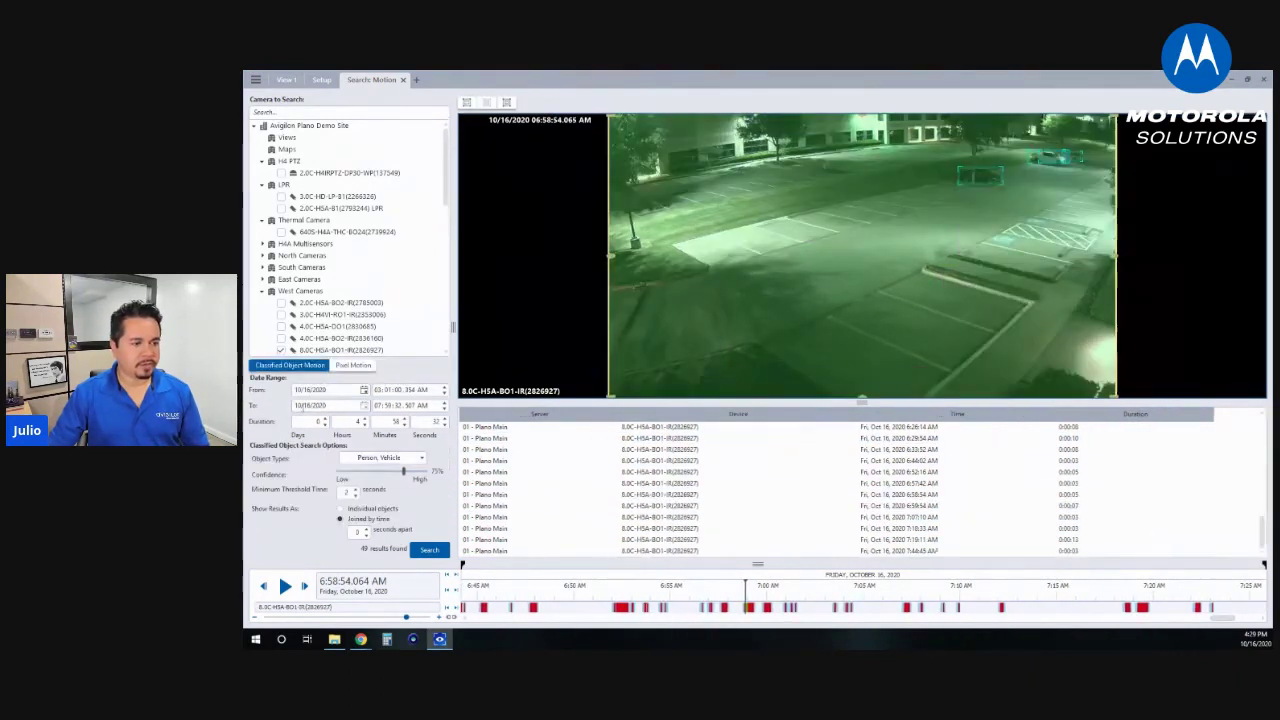
drag(608, 113, 893, 219)
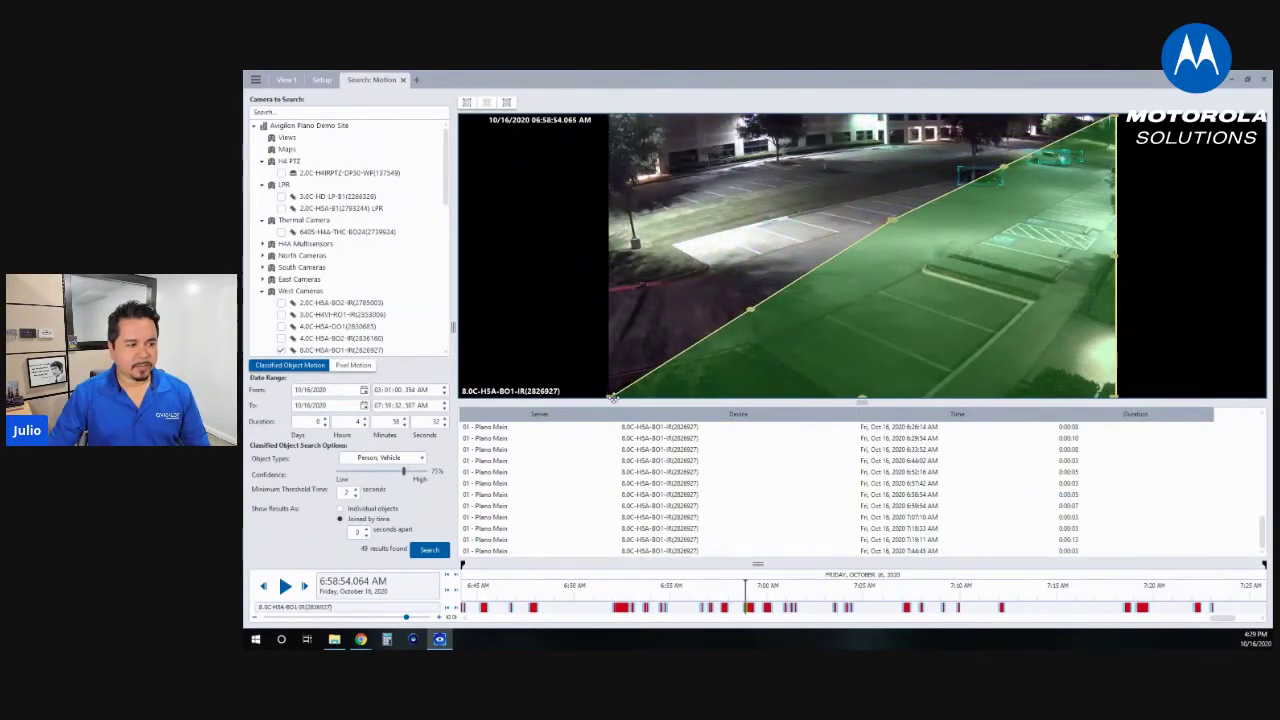
drag(613, 397, 650, 288)
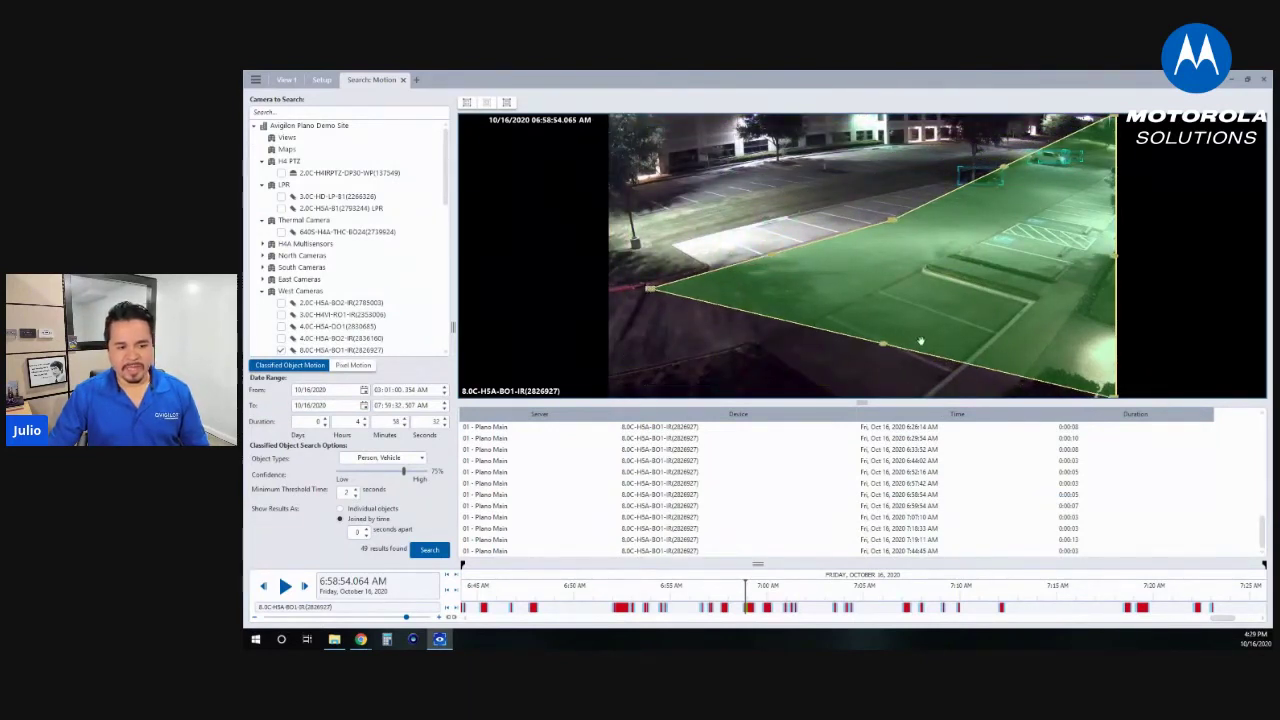
drag(1113, 398, 760, 345)
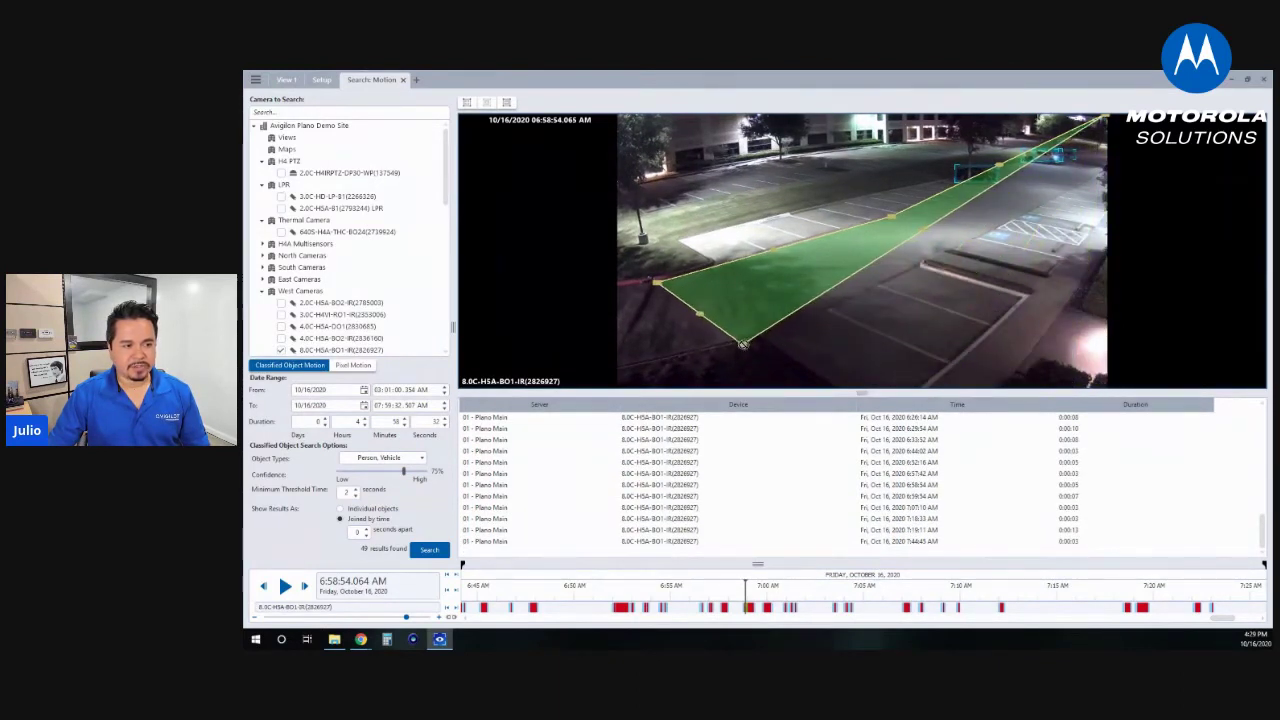
drag(1100, 116, 890, 215)
drag(948, 245, 875, 222)
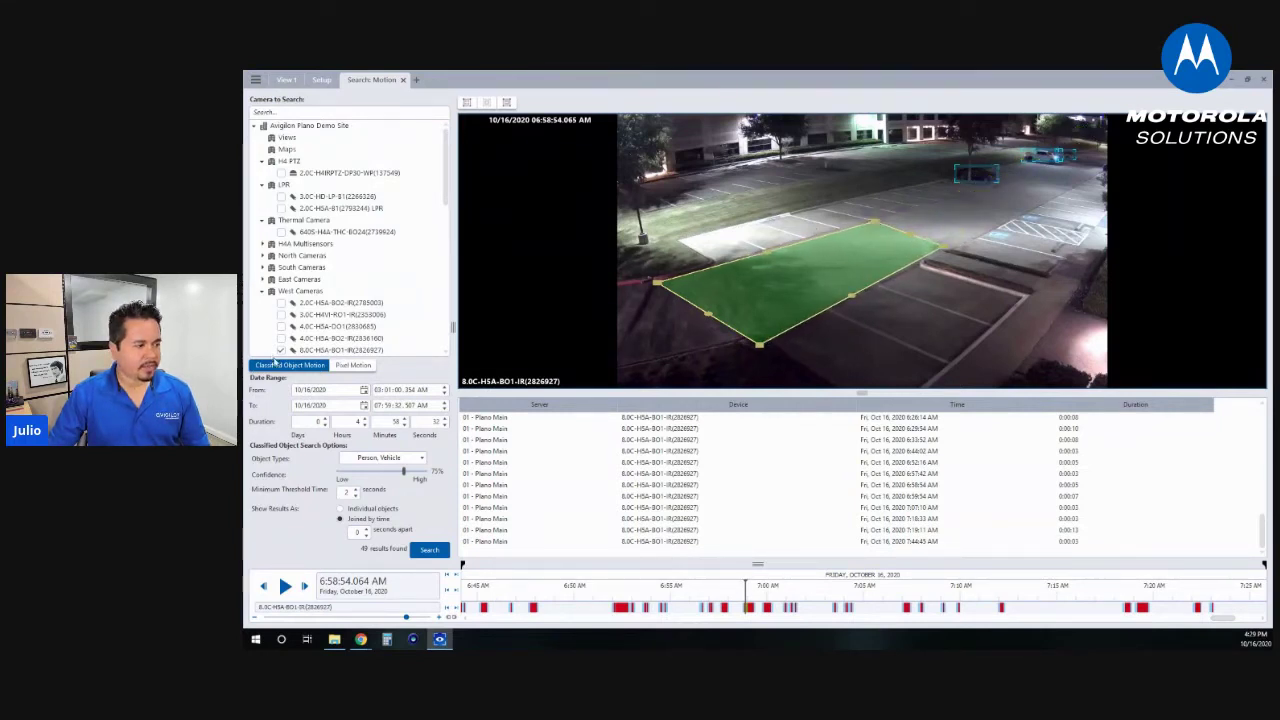
Step: Limit Object Types to Vehicle only and run the search, returning 4 results
click(356, 457)
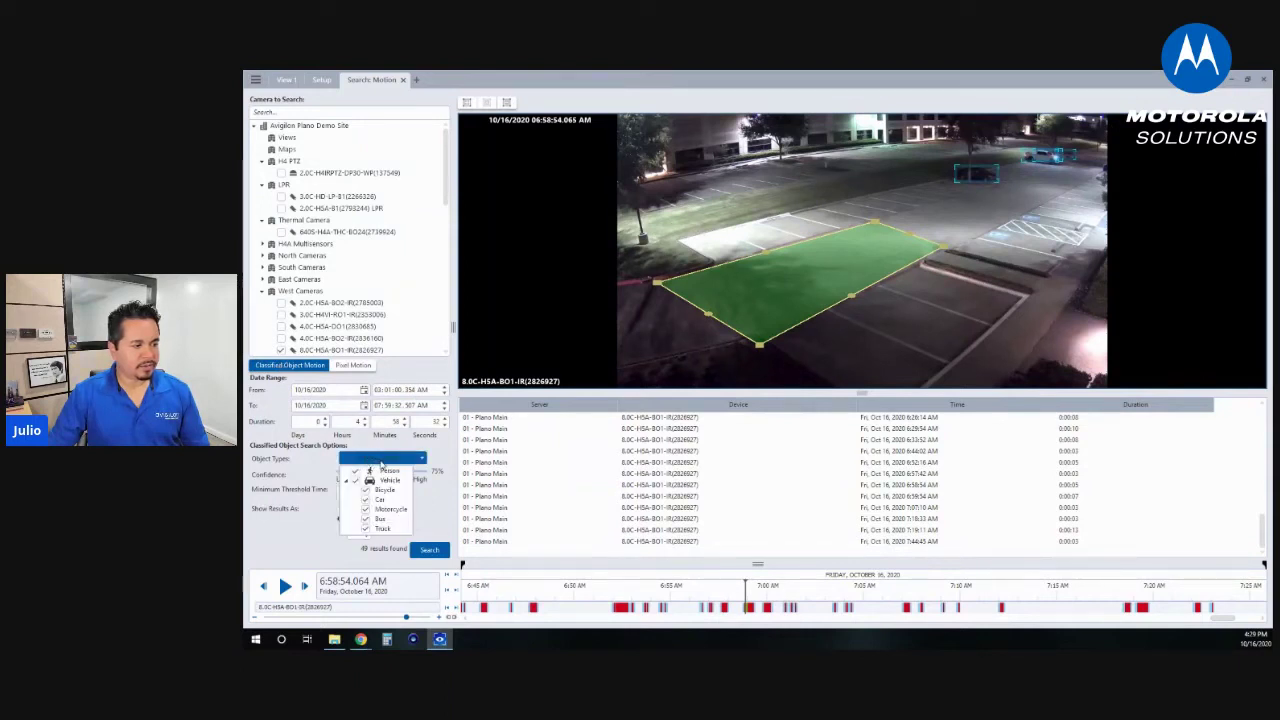
click(354, 476)
click(855, 288)
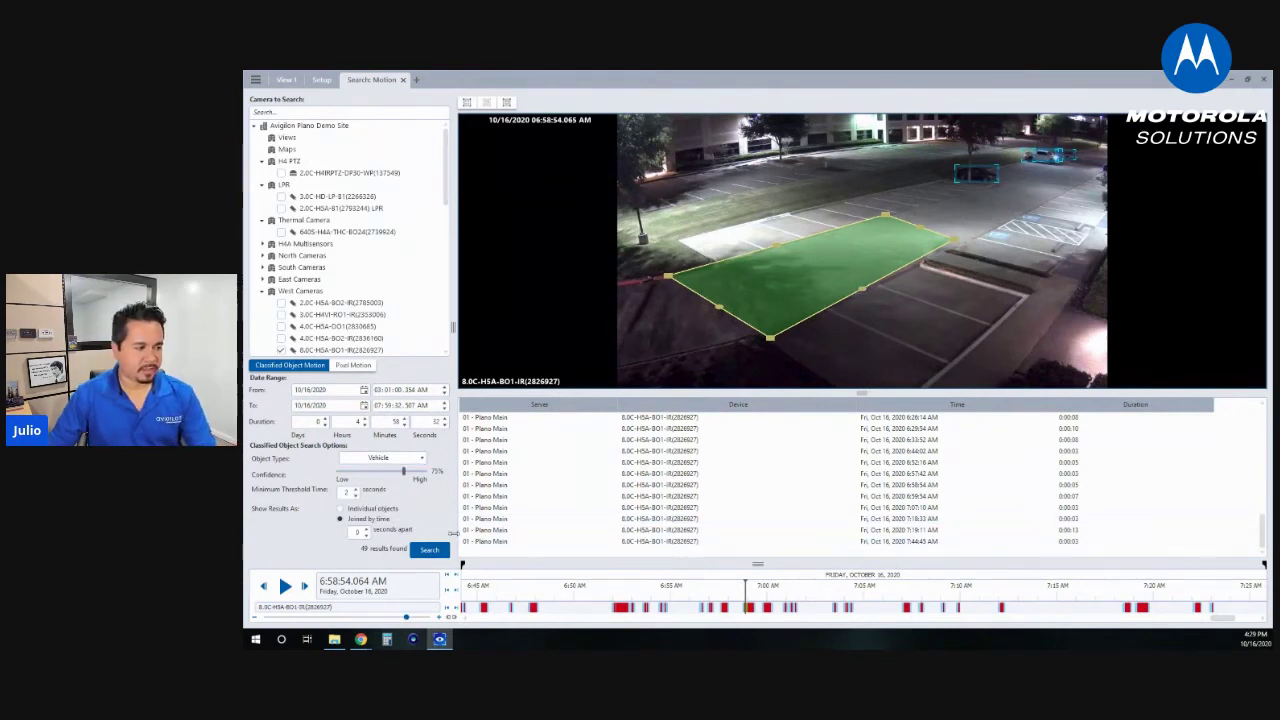
click(440, 550)
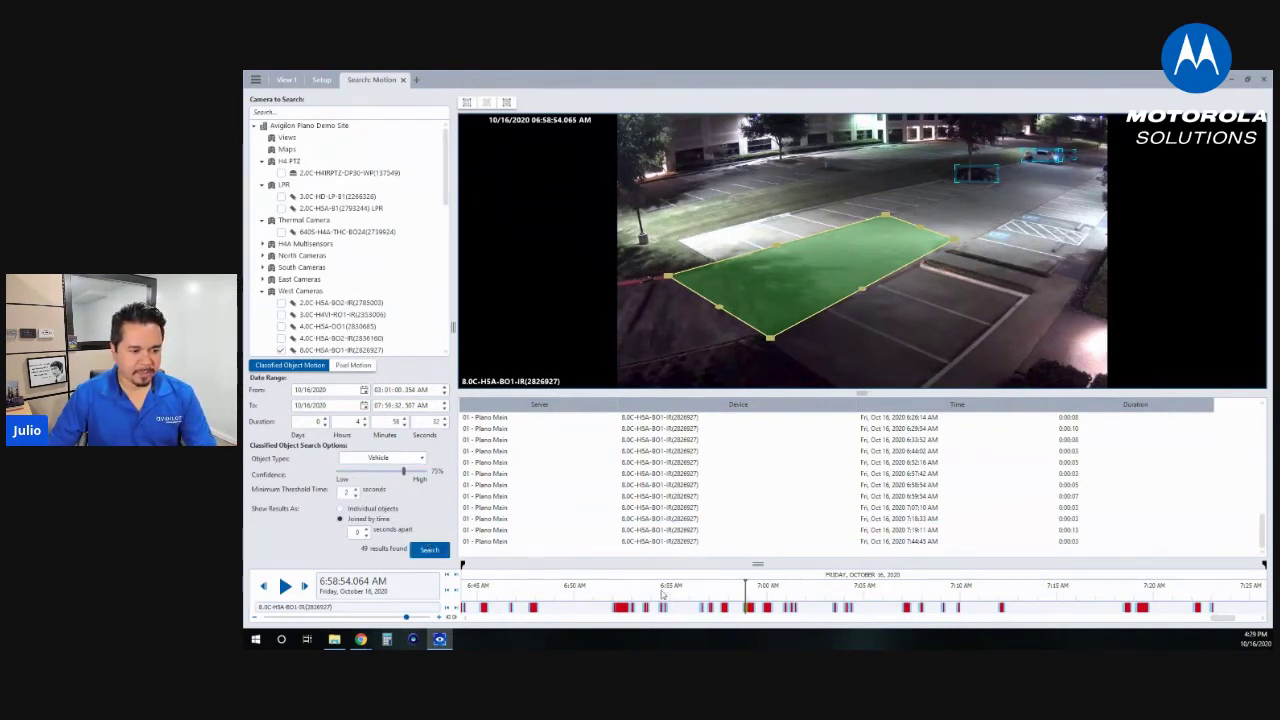
scroll(661, 594, down, 5)
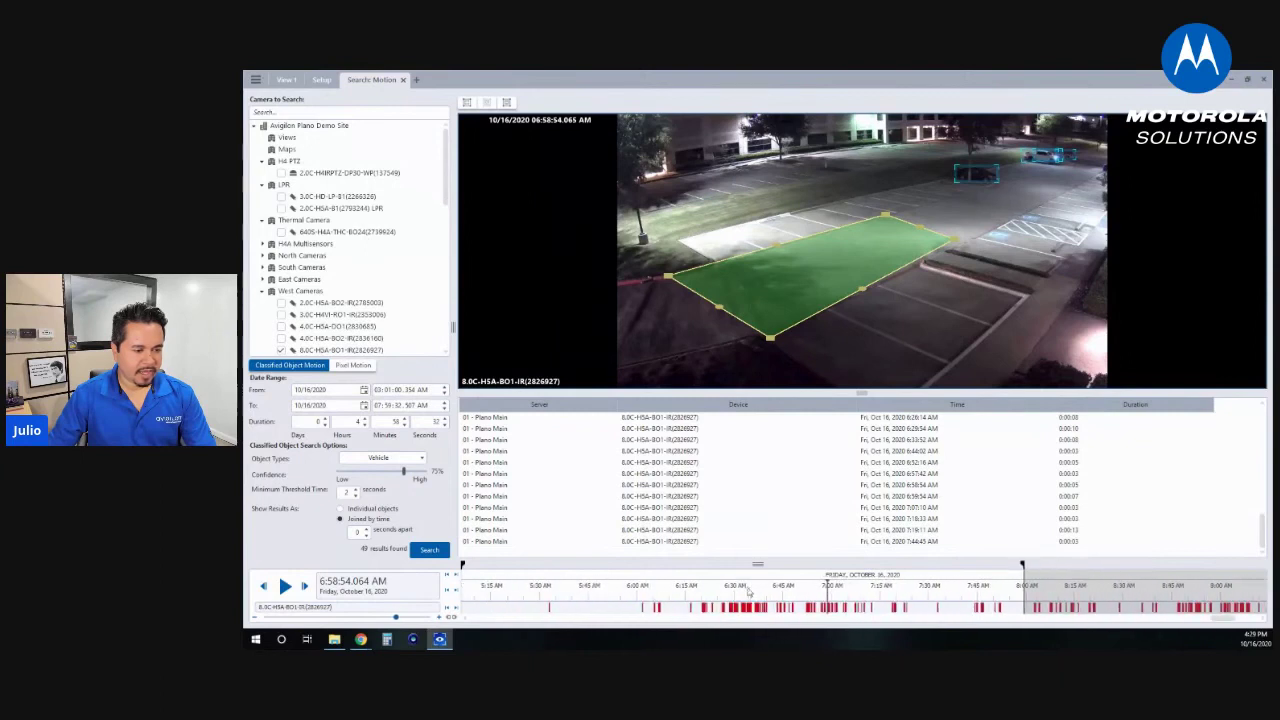
scroll(748, 593, down, 4)
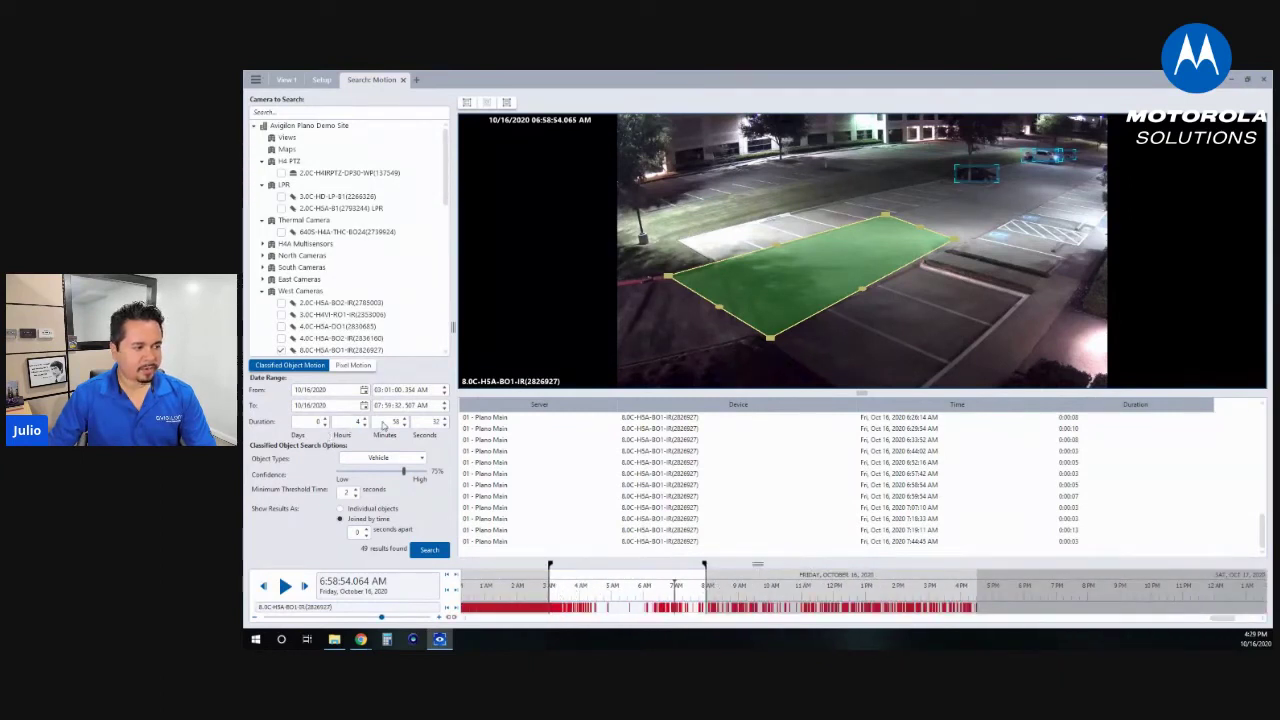
click(429, 549)
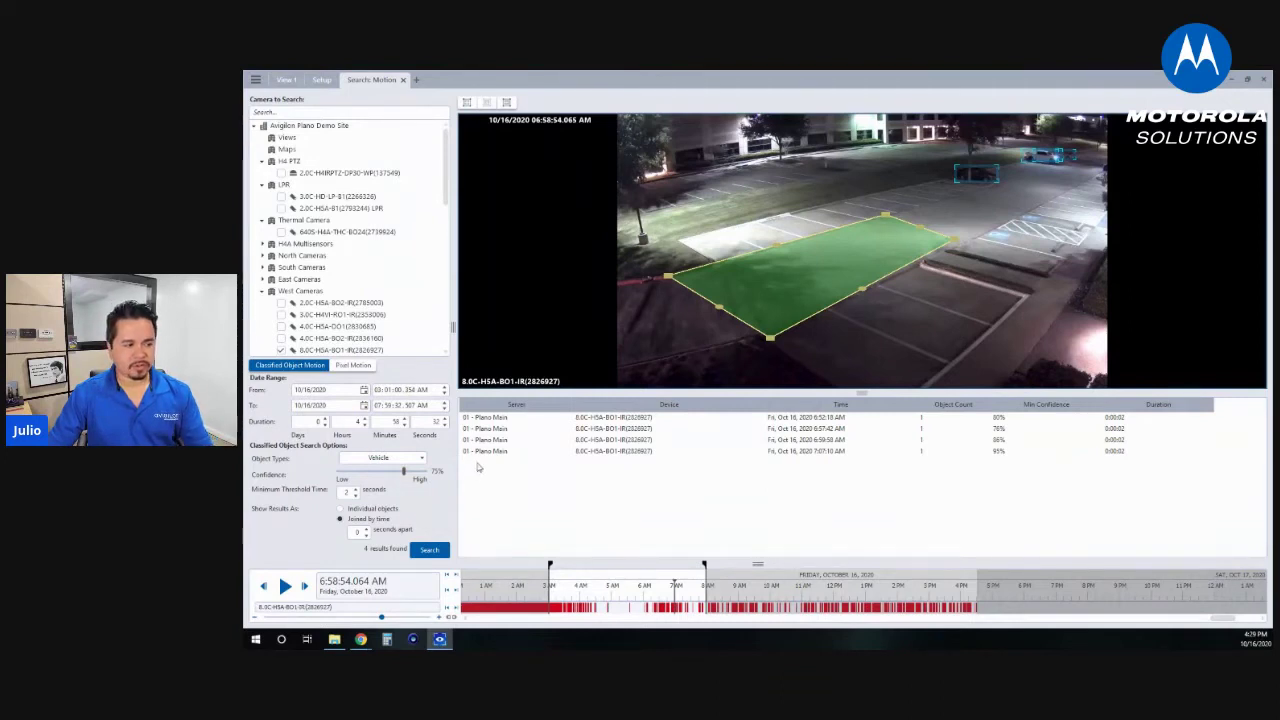
Step: Review each of the 4 vehicle results, ending paused at 7:07:11 on the 7:07:10 AM event
click(503, 418)
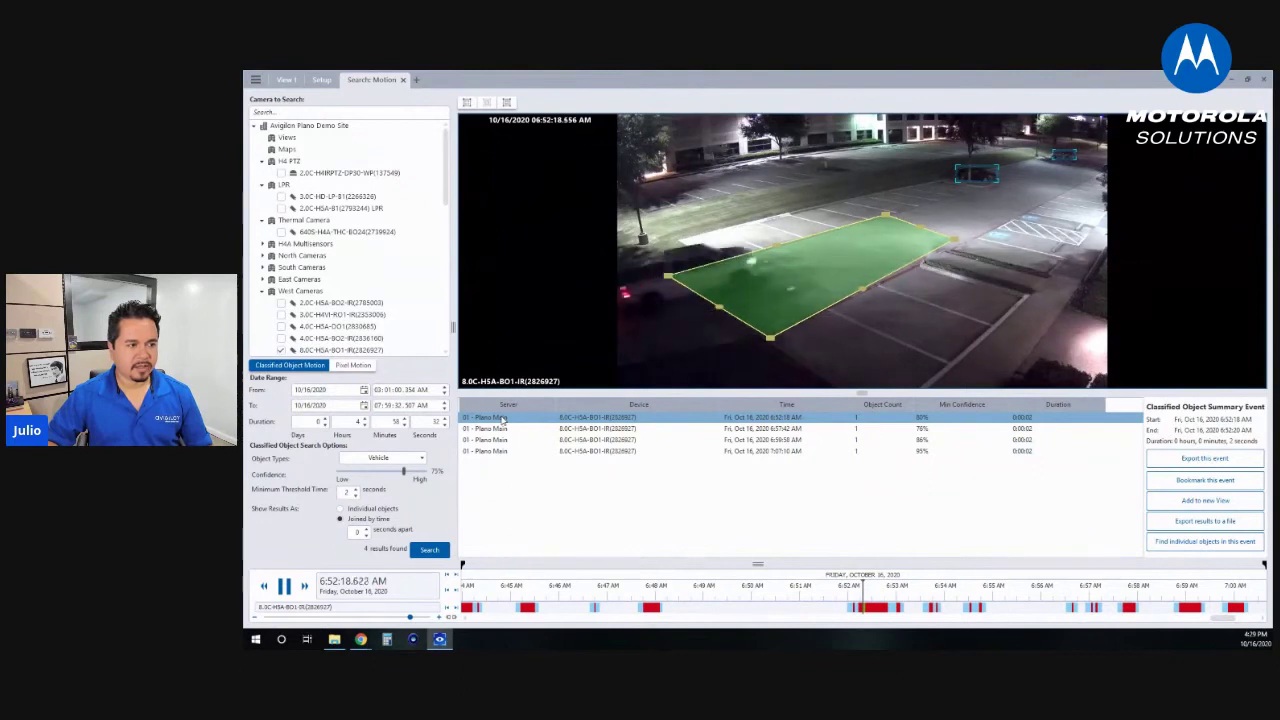
key(space)
key(Down)
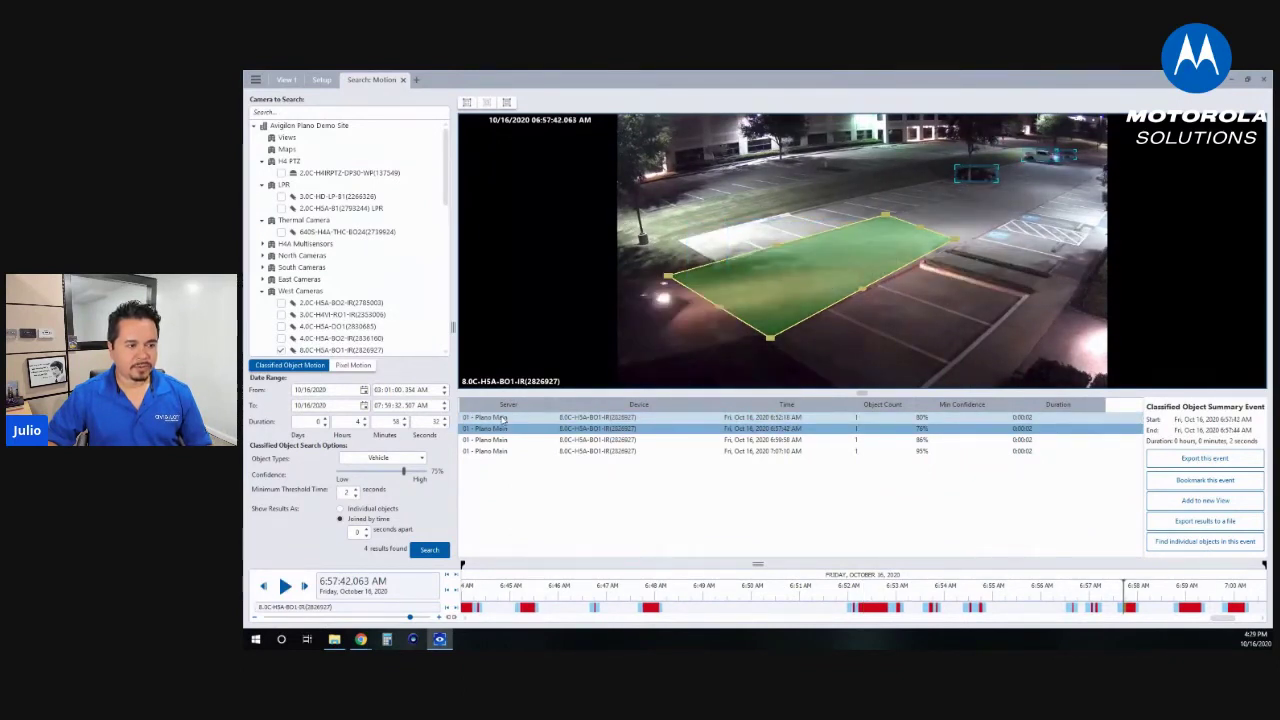
key(space)
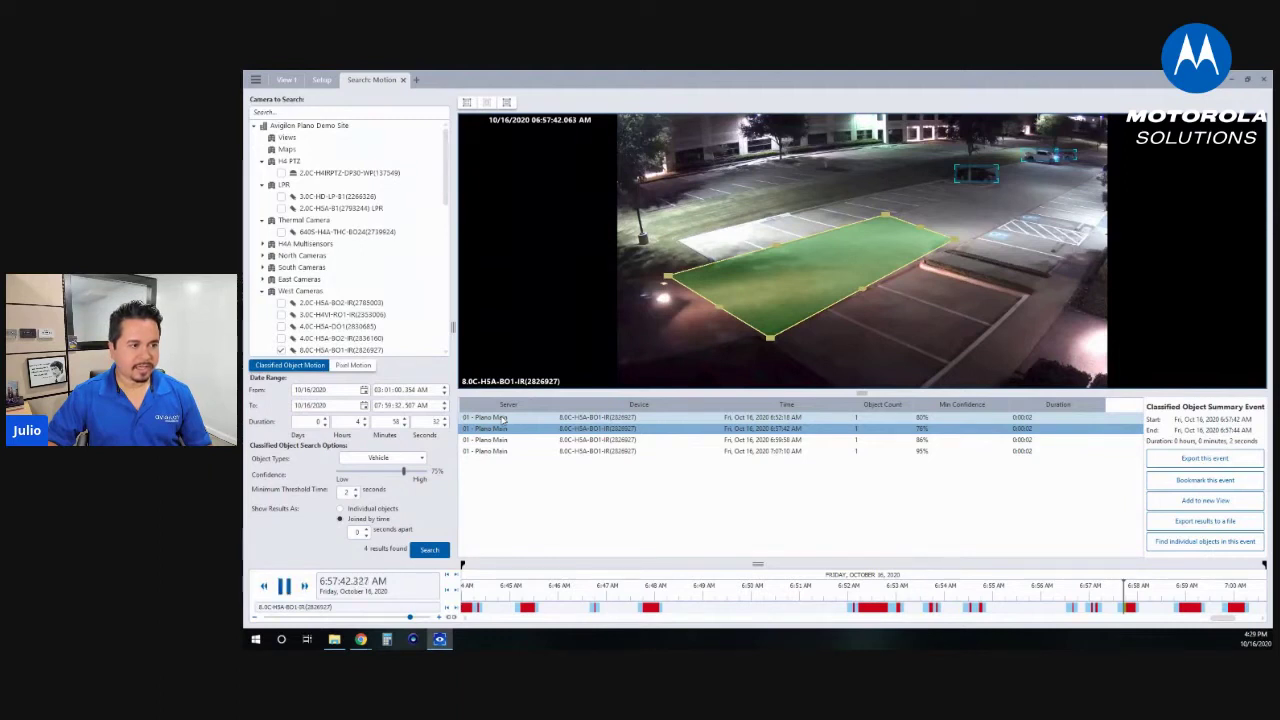
key(space)
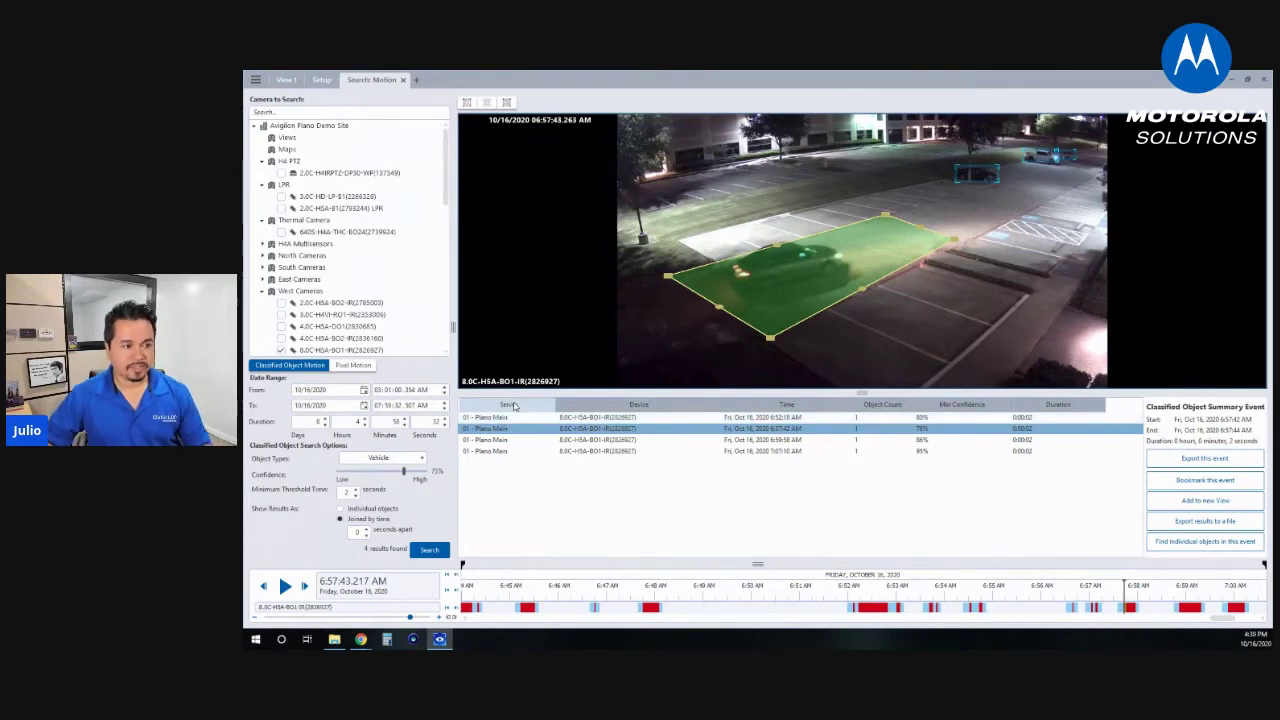
key(space)
key(space)
key(Down)
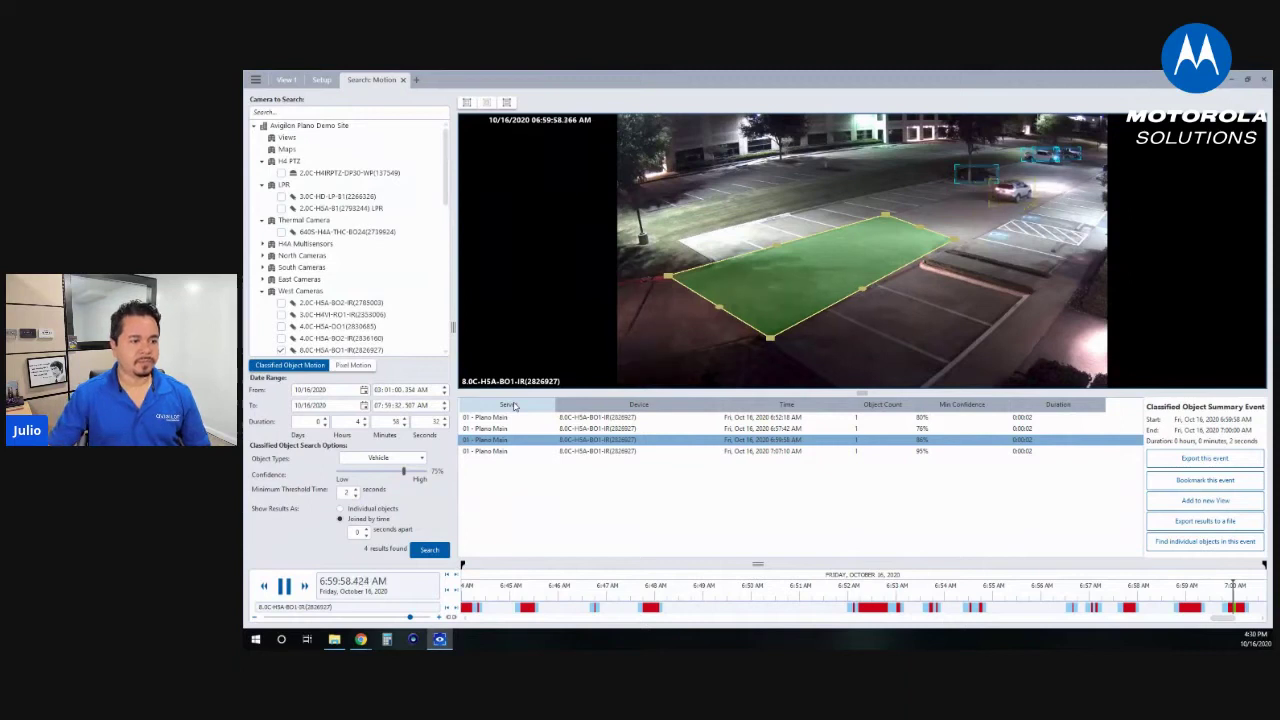
click(640, 455)
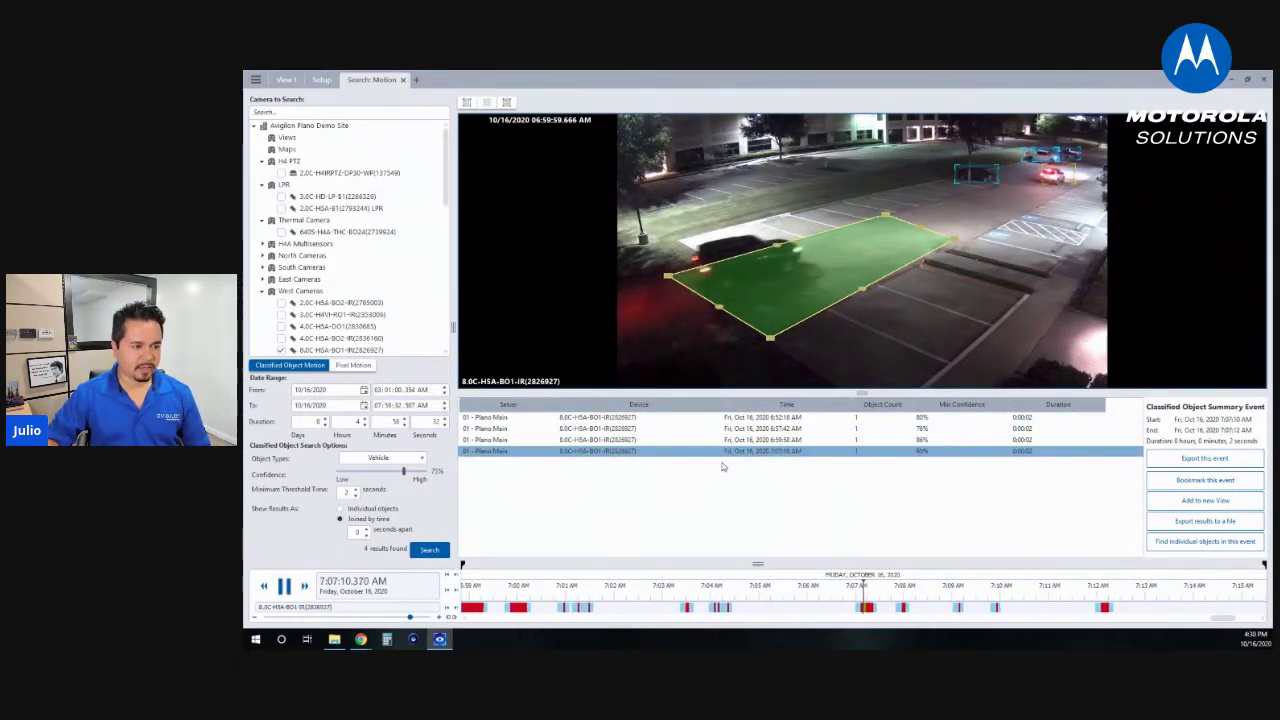
key(space)
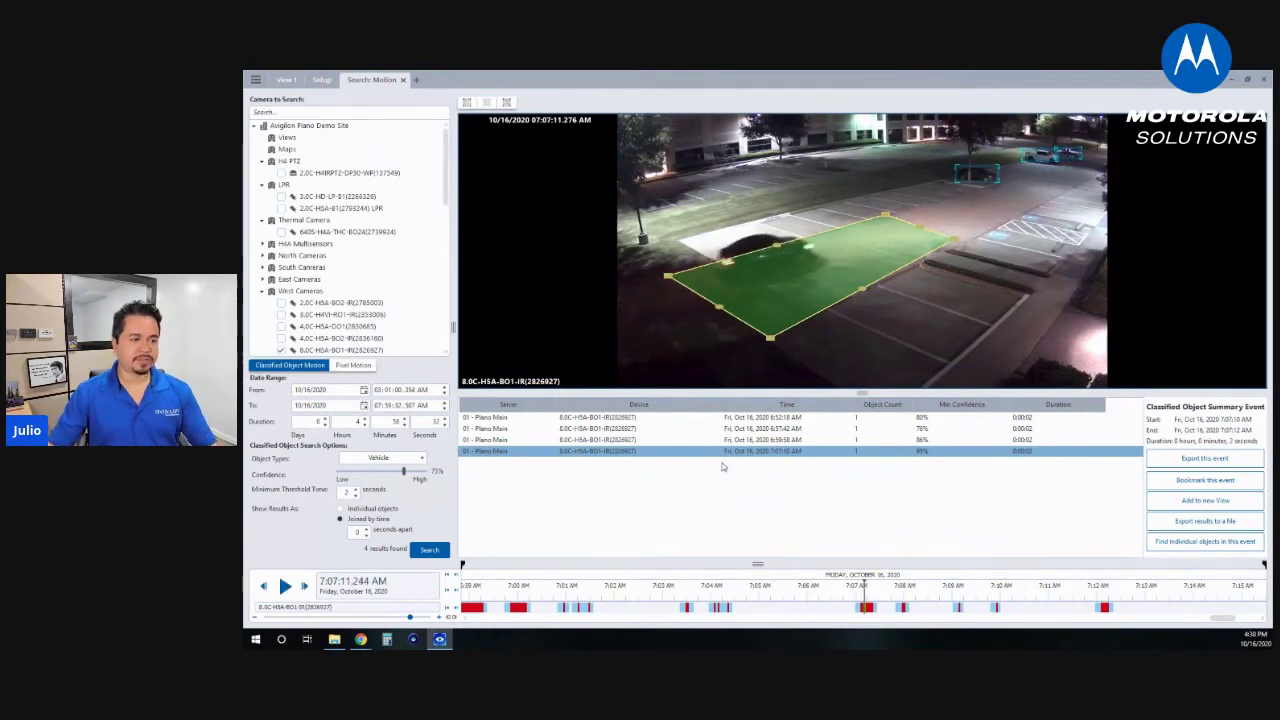
Step: Limit Object Types to Person only and rerun the search, returning 3 results
click(386, 457)
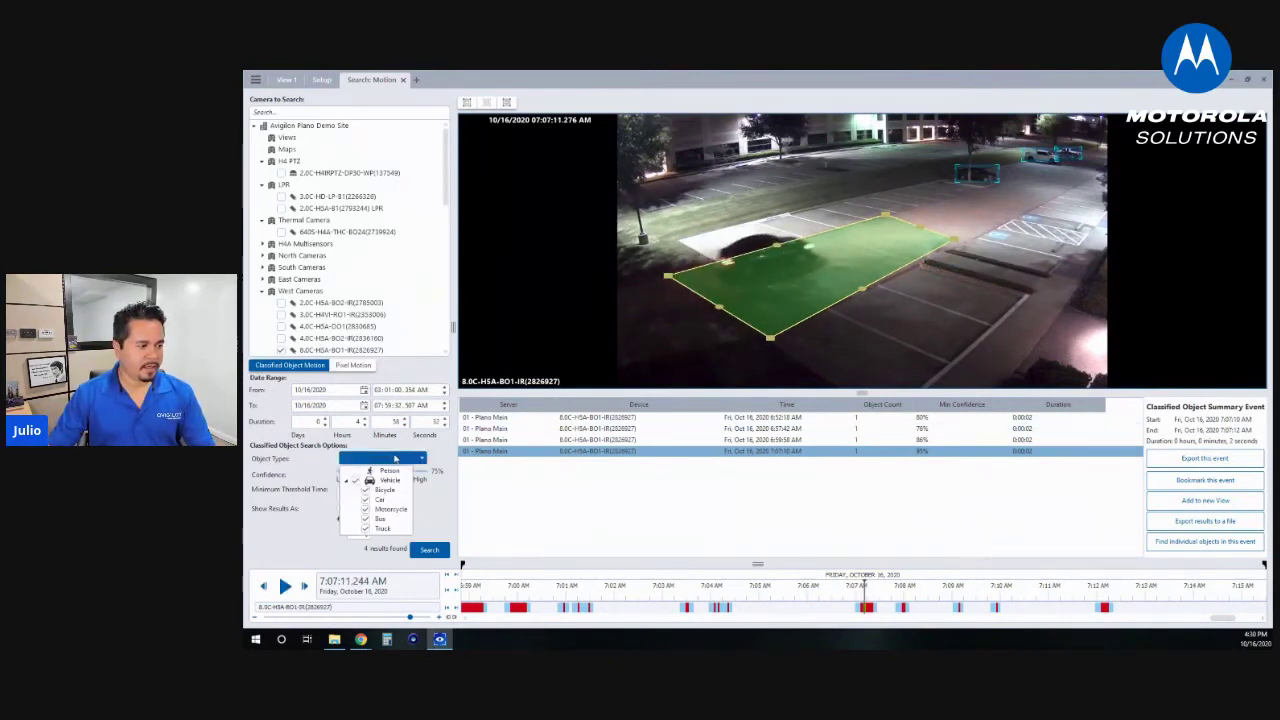
click(357, 481)
click(429, 549)
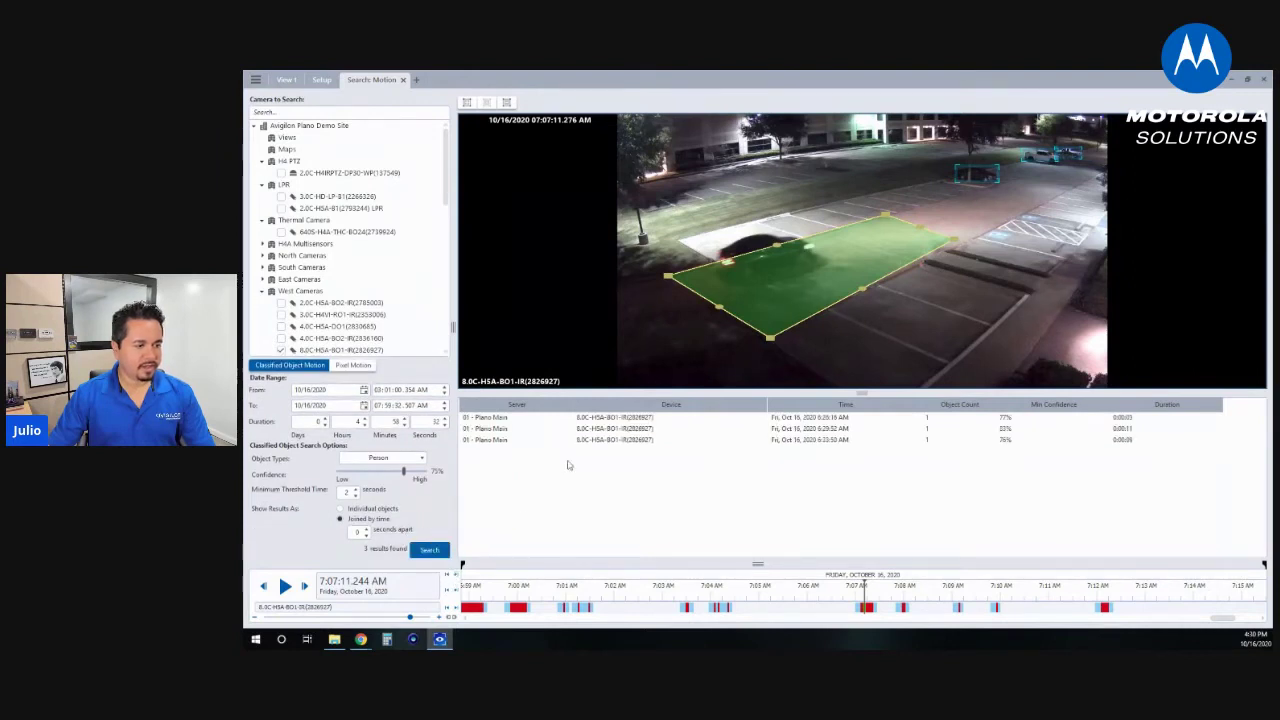
Step: Play the three person results, pausing on the 6:33:50 AM event
click(603, 418)
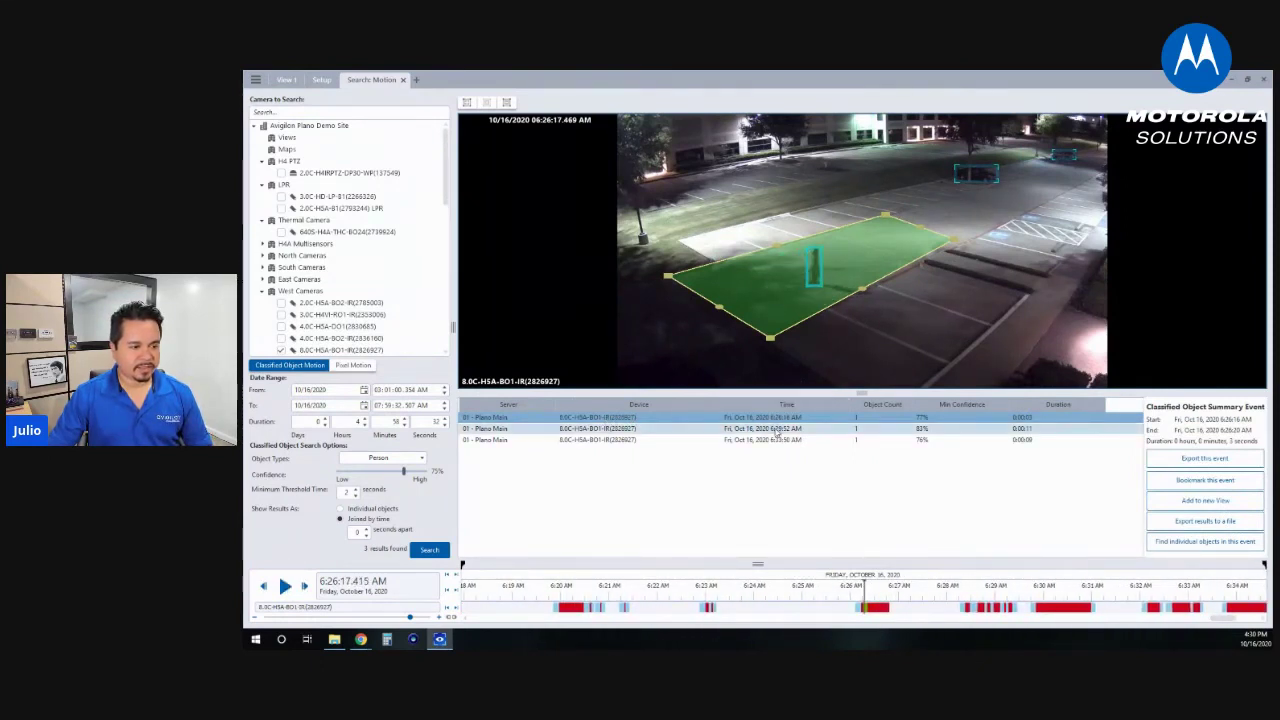
click(780, 429)
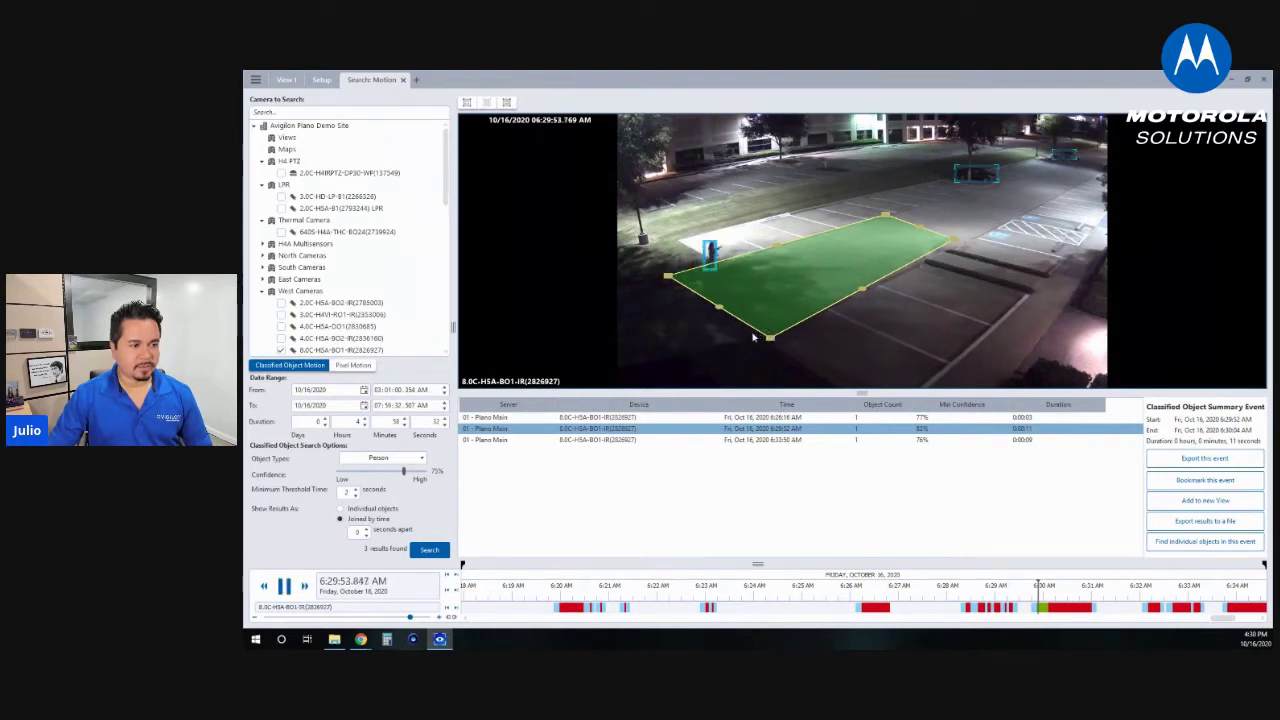
click(750, 441)
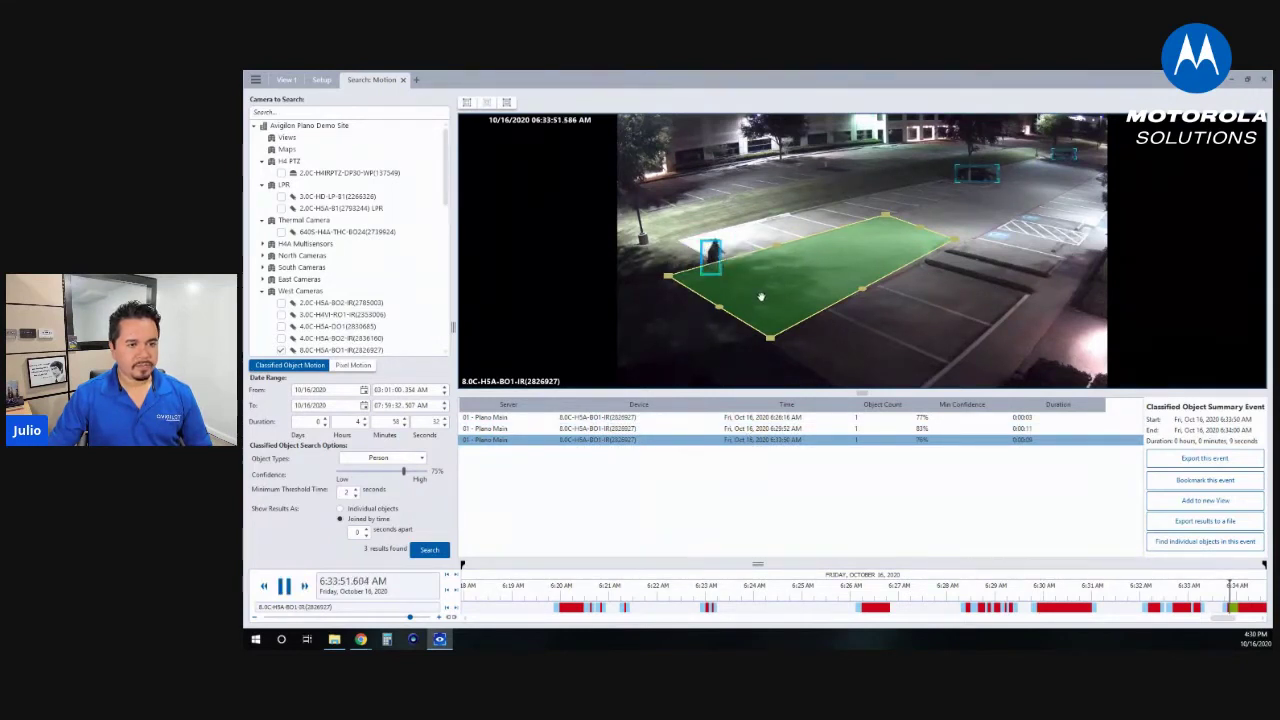
key(space)
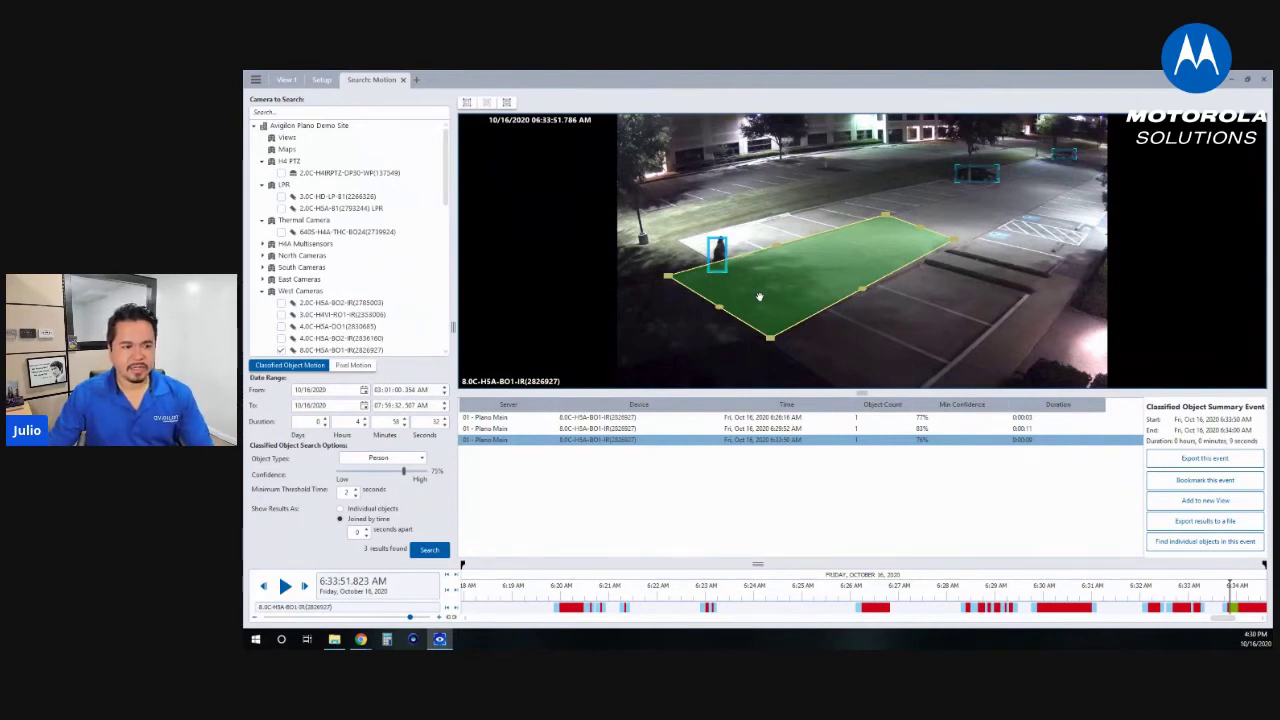
Step: Nudge the detection zone slightly right, then close the Search: Motion tab
drag(778, 280, 781, 280)
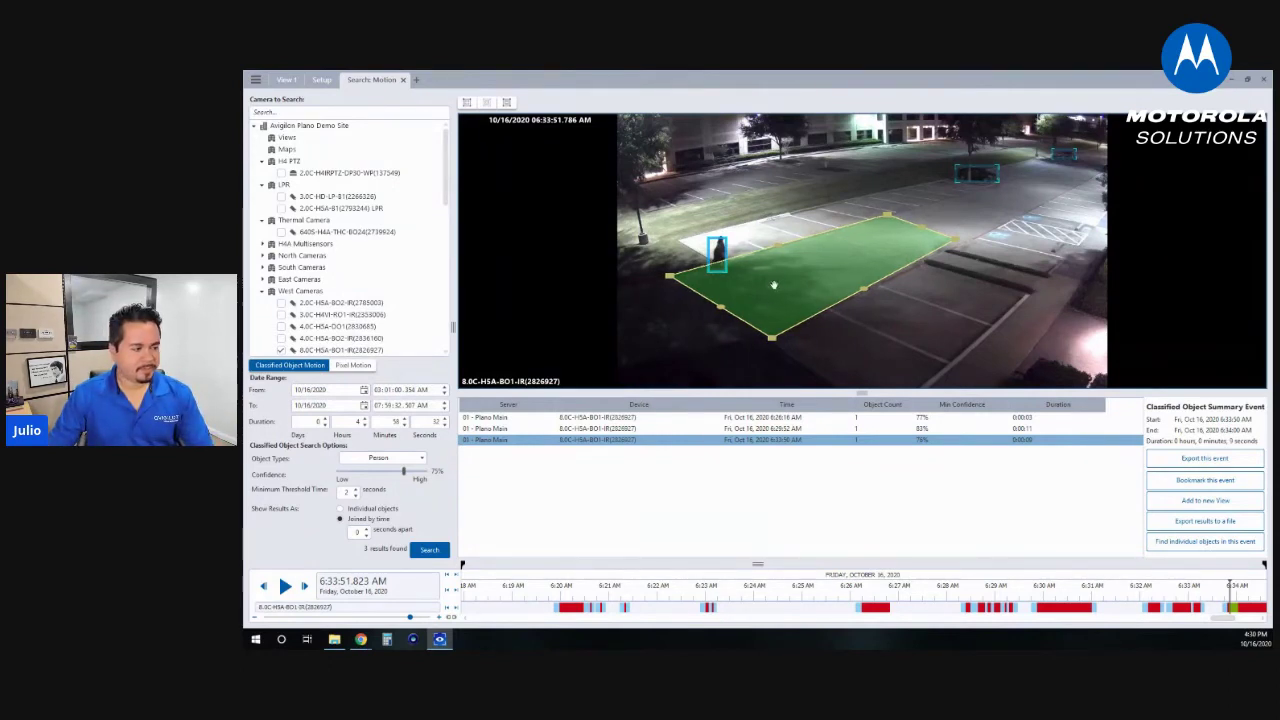
click(372, 347)
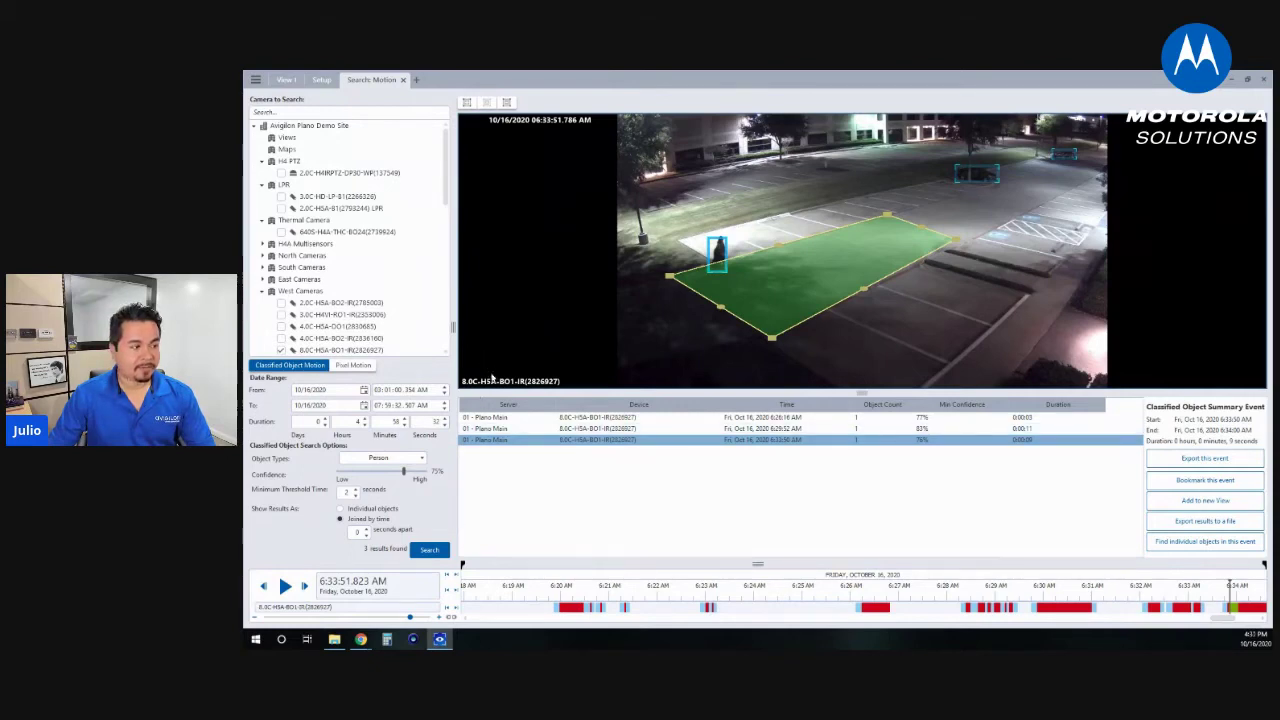
click(403, 80)
Step: From the camera view, start a new thumbnail search
click(286, 80)
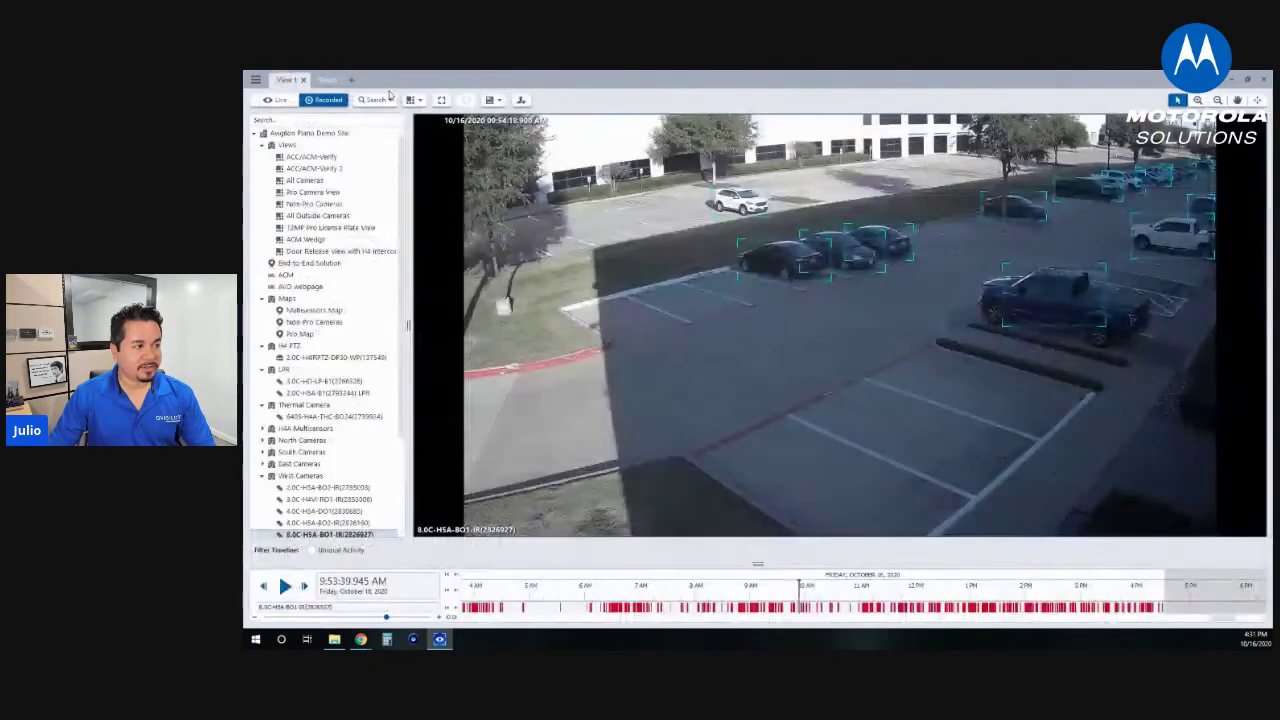
click(374, 100)
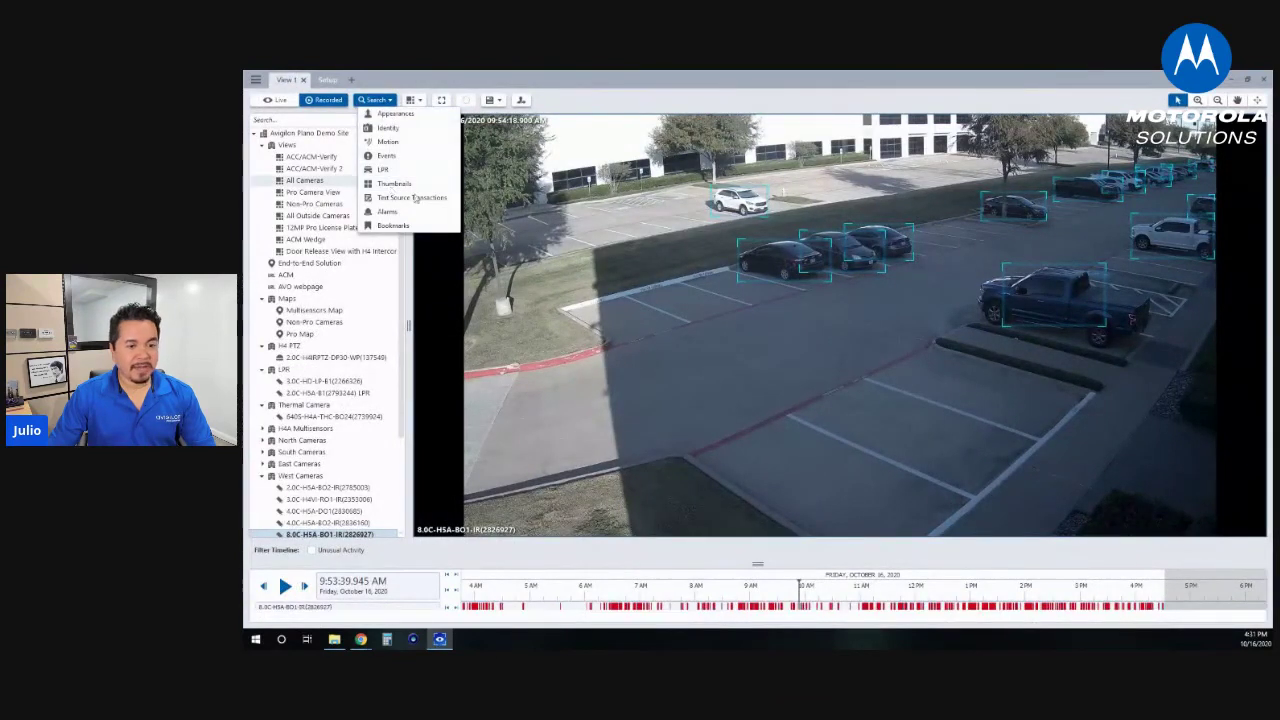
click(393, 184)
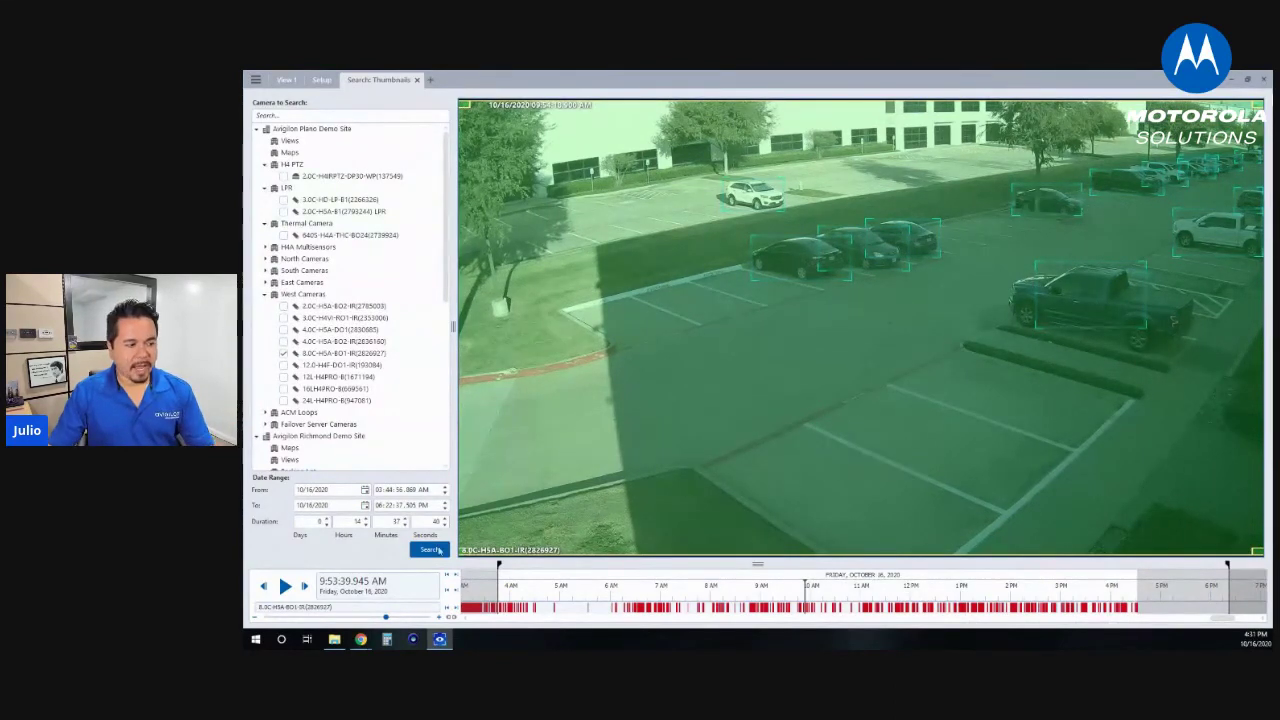
Step: Shrink and move the green search region into a small box around the blue pickup's parking spot
drag(462, 549, 947, 324)
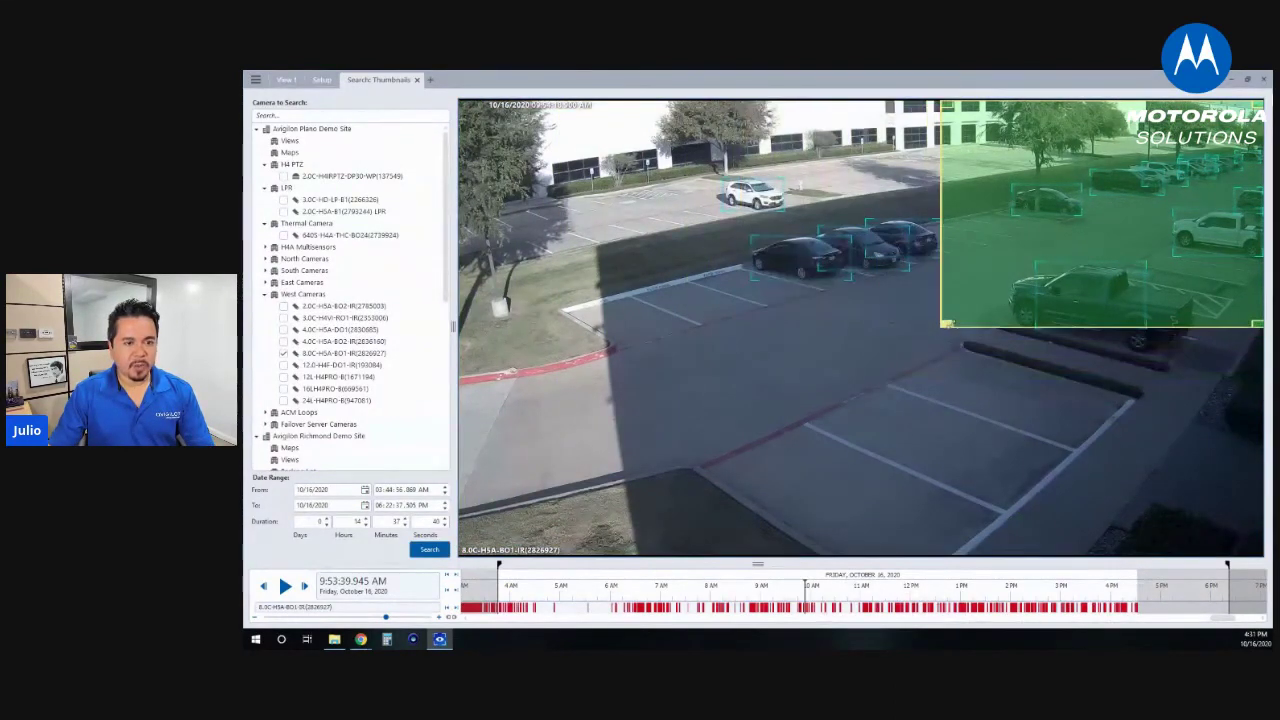
drag(1062, 236, 934, 370)
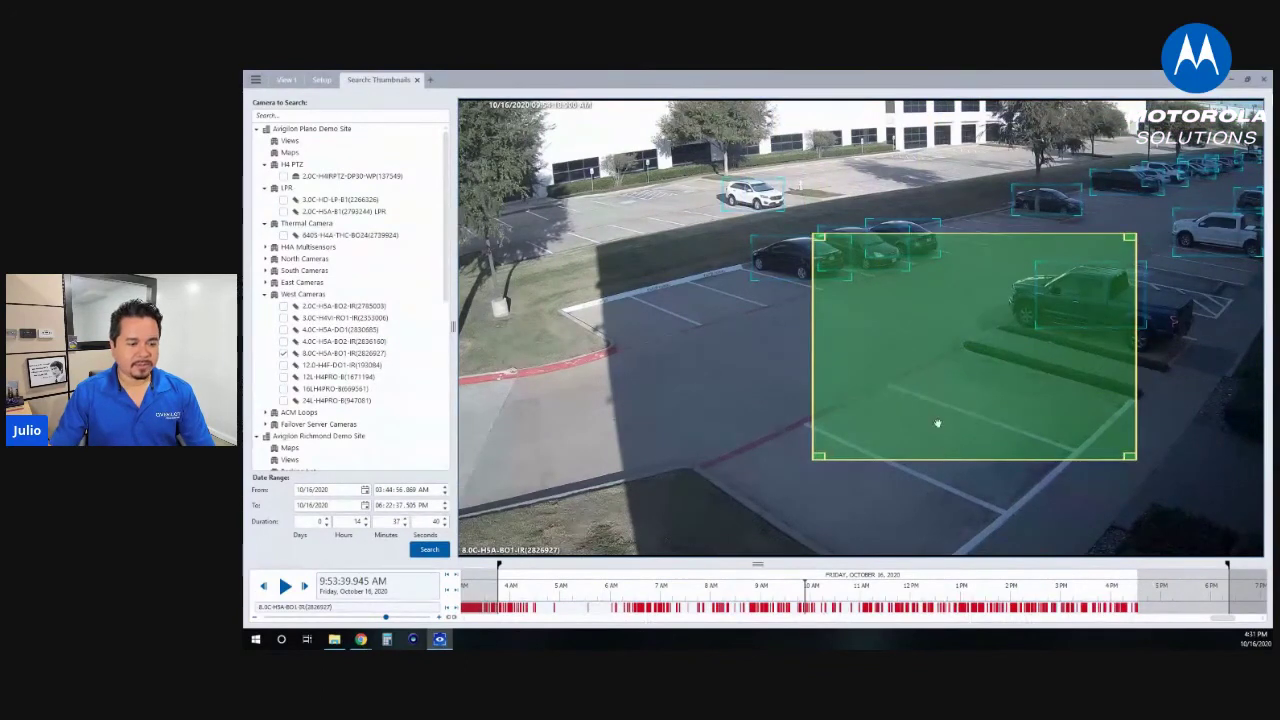
click(535, 587)
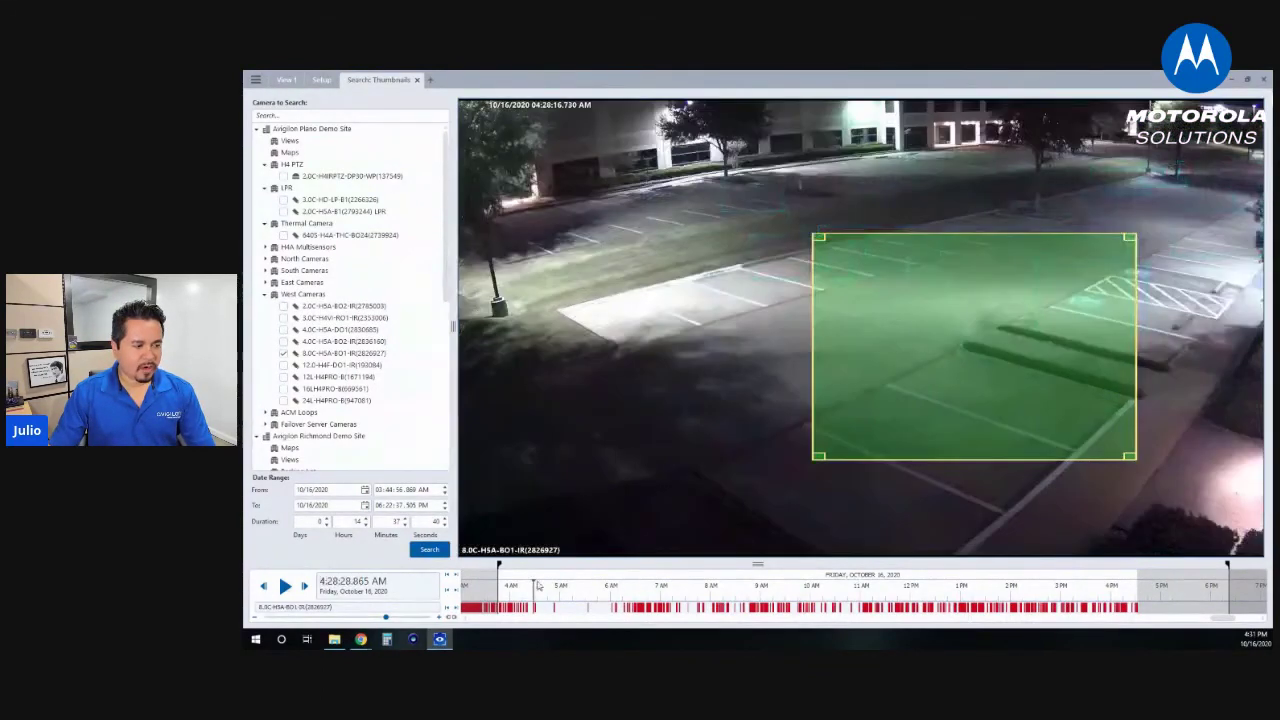
click(675, 587)
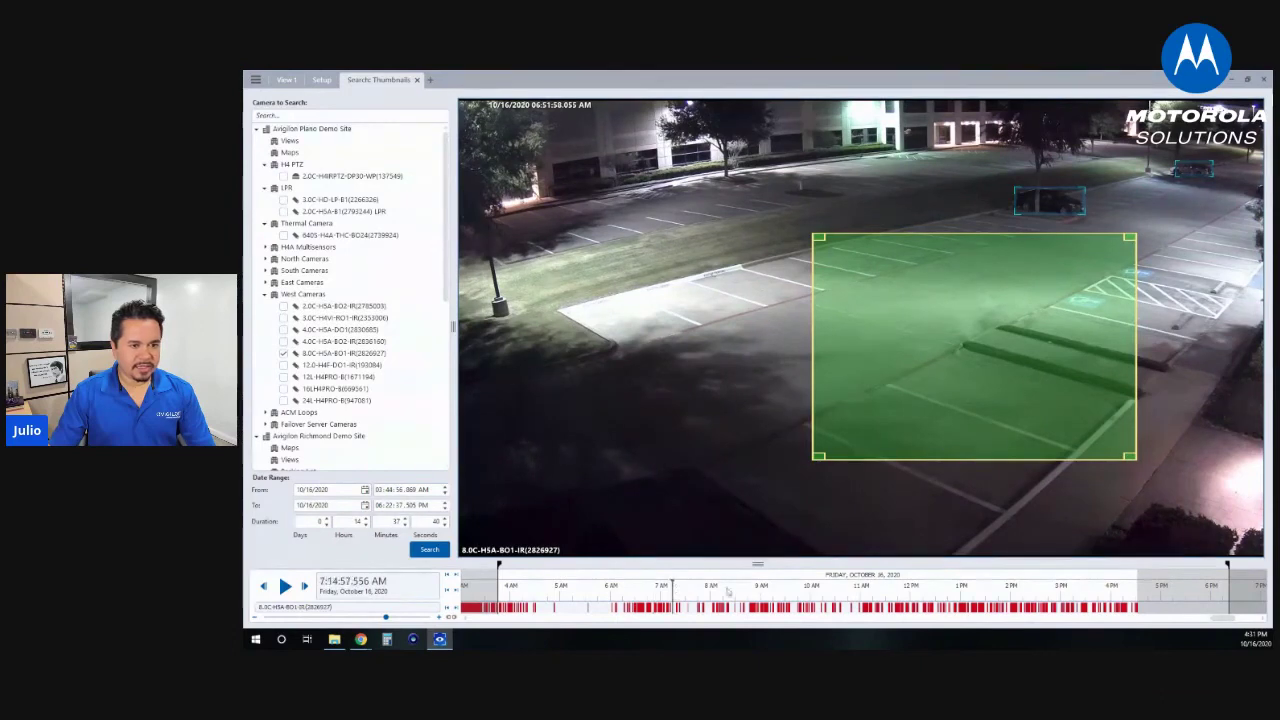
click(933, 590)
click(995, 590)
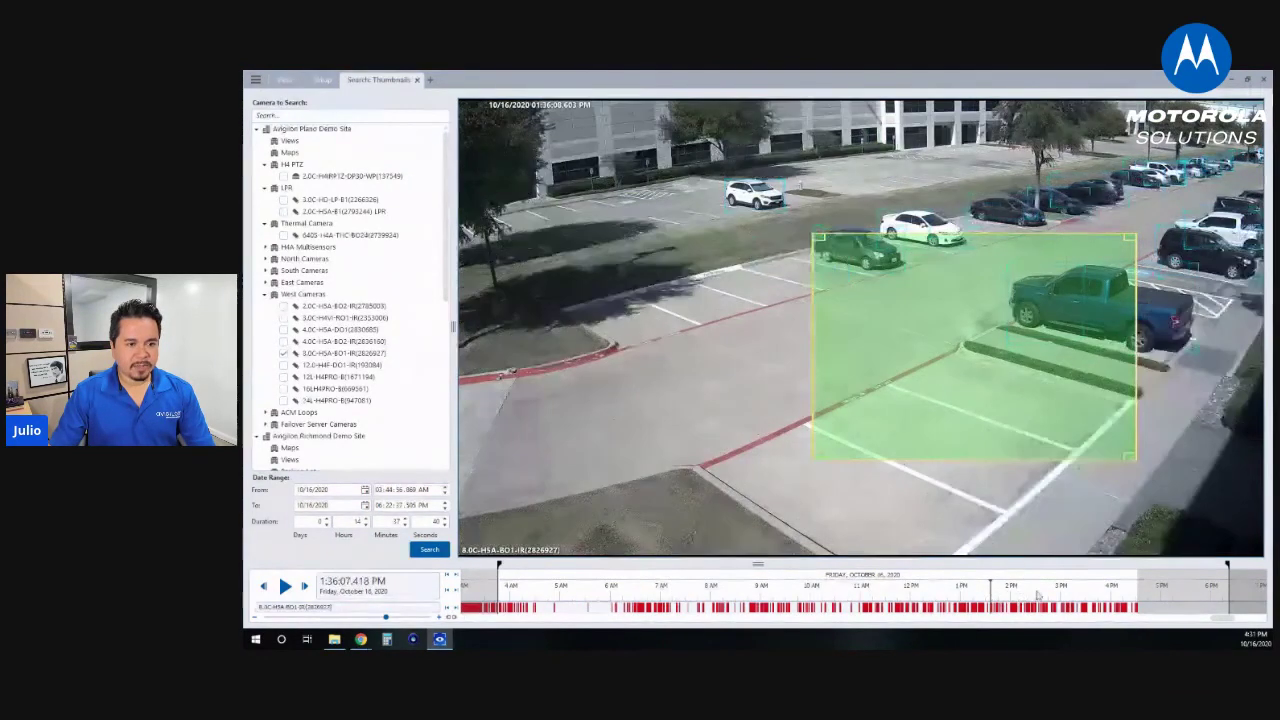
click(1037, 590)
click(1060, 590)
drag(1025, 383, 1124, 376)
drag(1222, 442, 1199, 373)
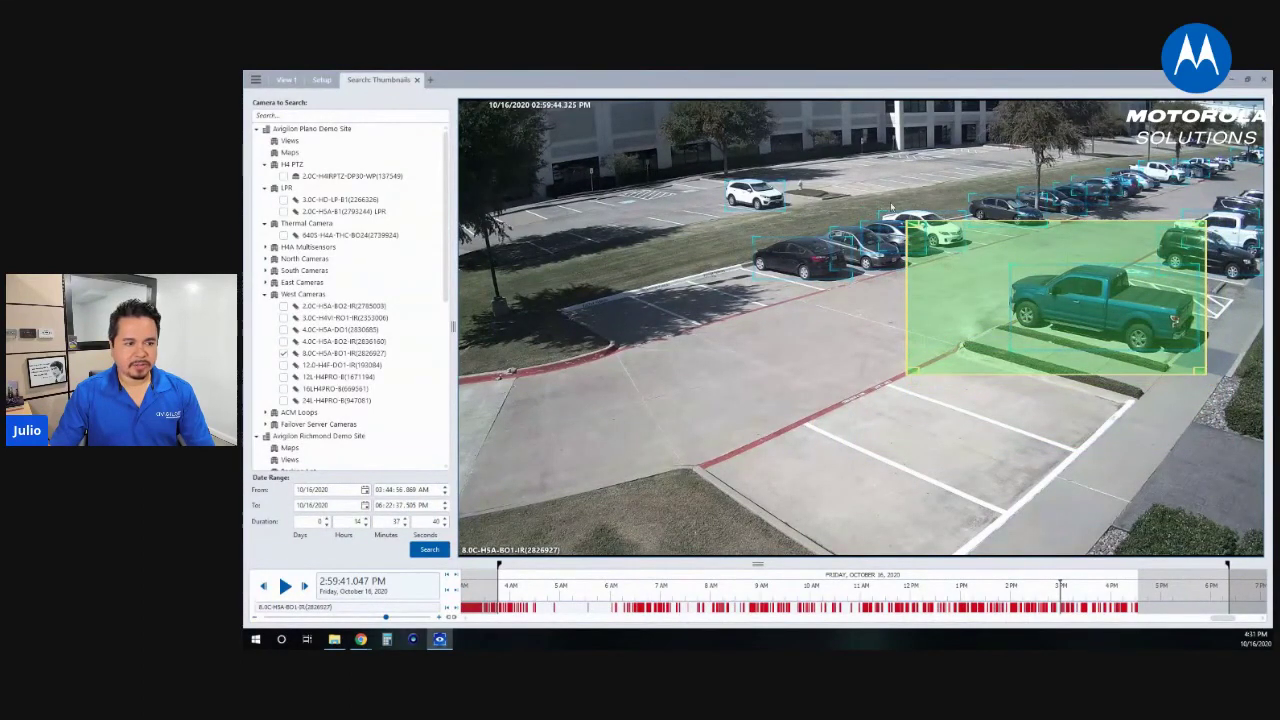
drag(908, 224, 999, 253)
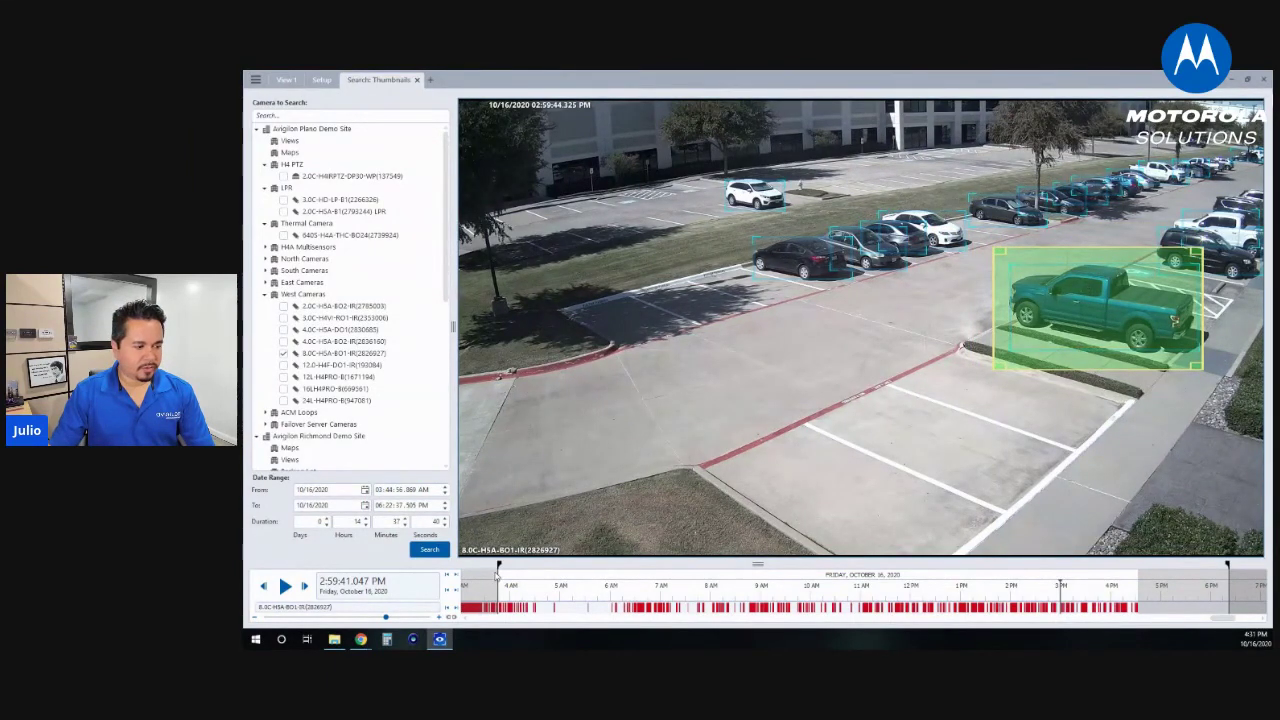
Step: Set the search window to 5:48 AM–4:01 PM and run the thumbnail search
drag(497, 570, 601, 569)
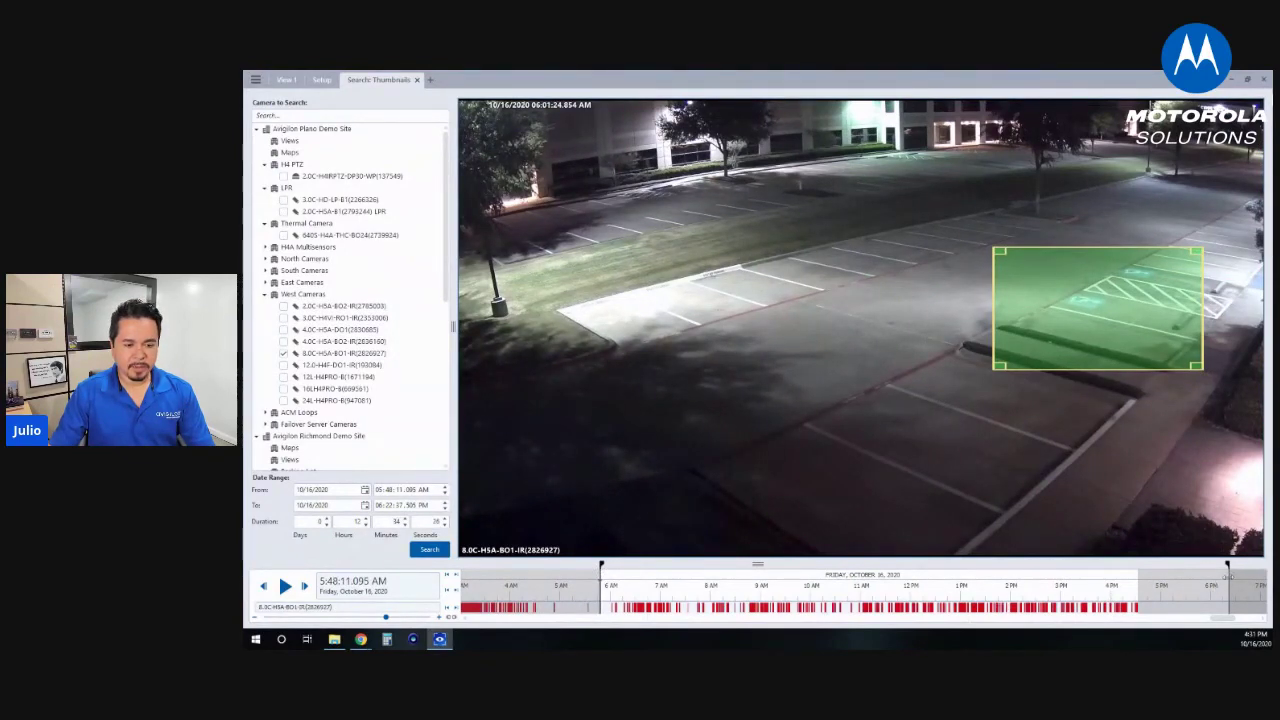
drag(1229, 570, 1110, 570)
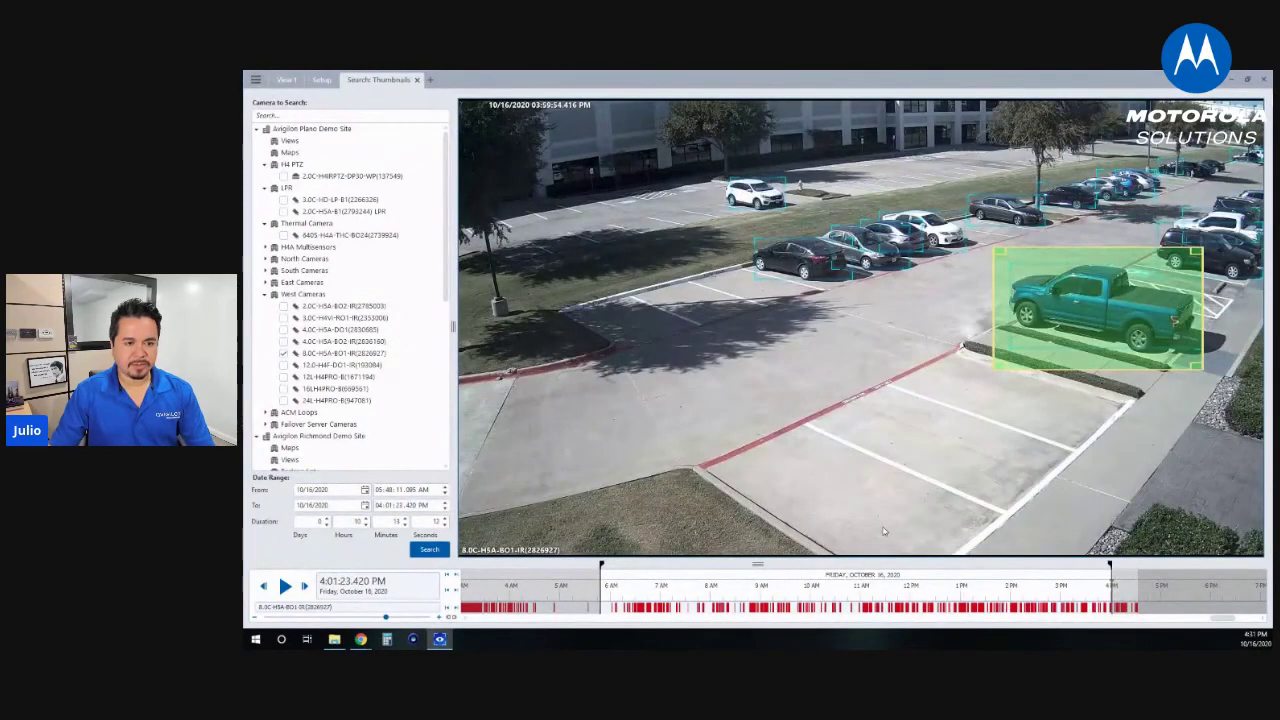
click(417, 551)
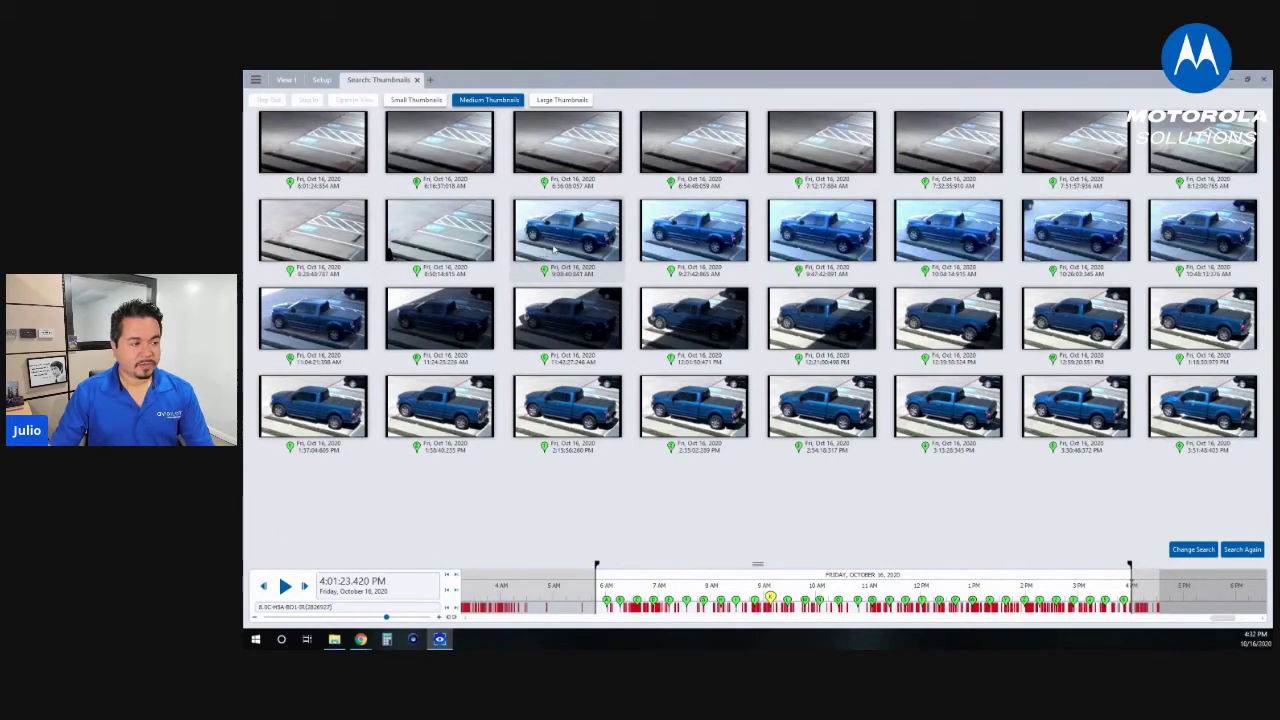
Step: Step into the thumbnails near 9 AM, then 8:53 AM, showing 8:52:40–8:55:02 AM
double_click(554, 250)
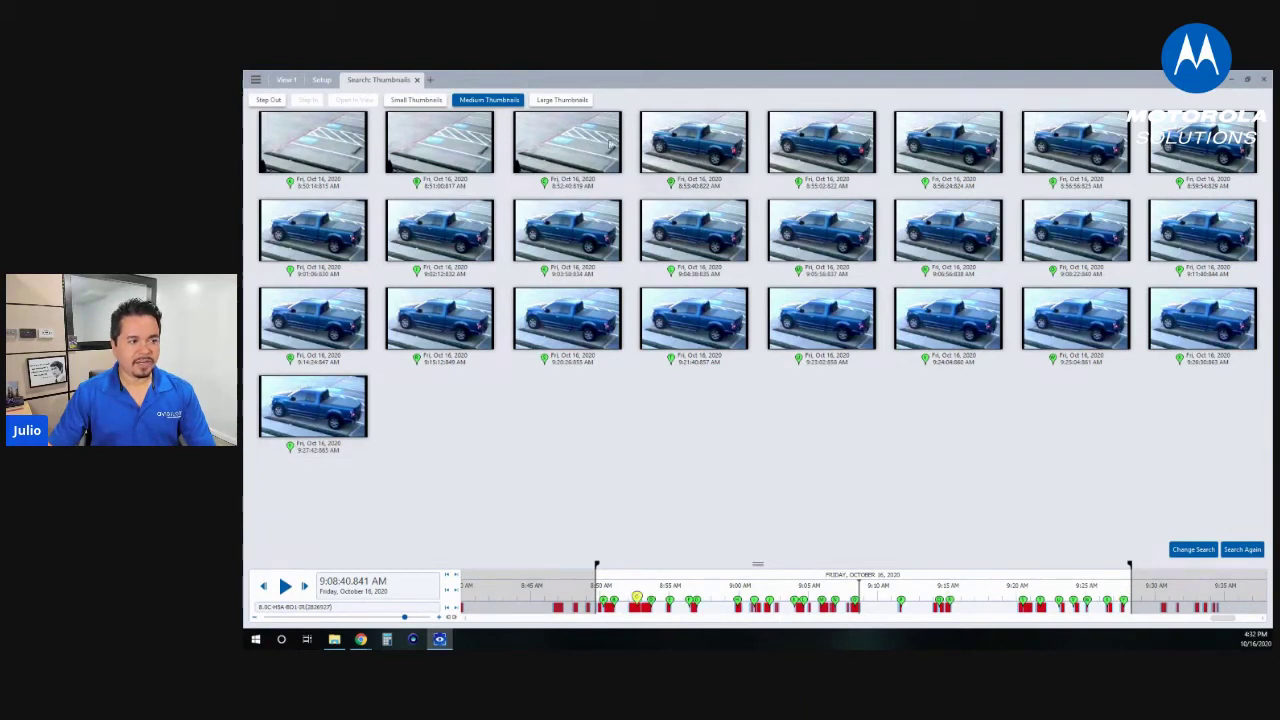
double_click(704, 145)
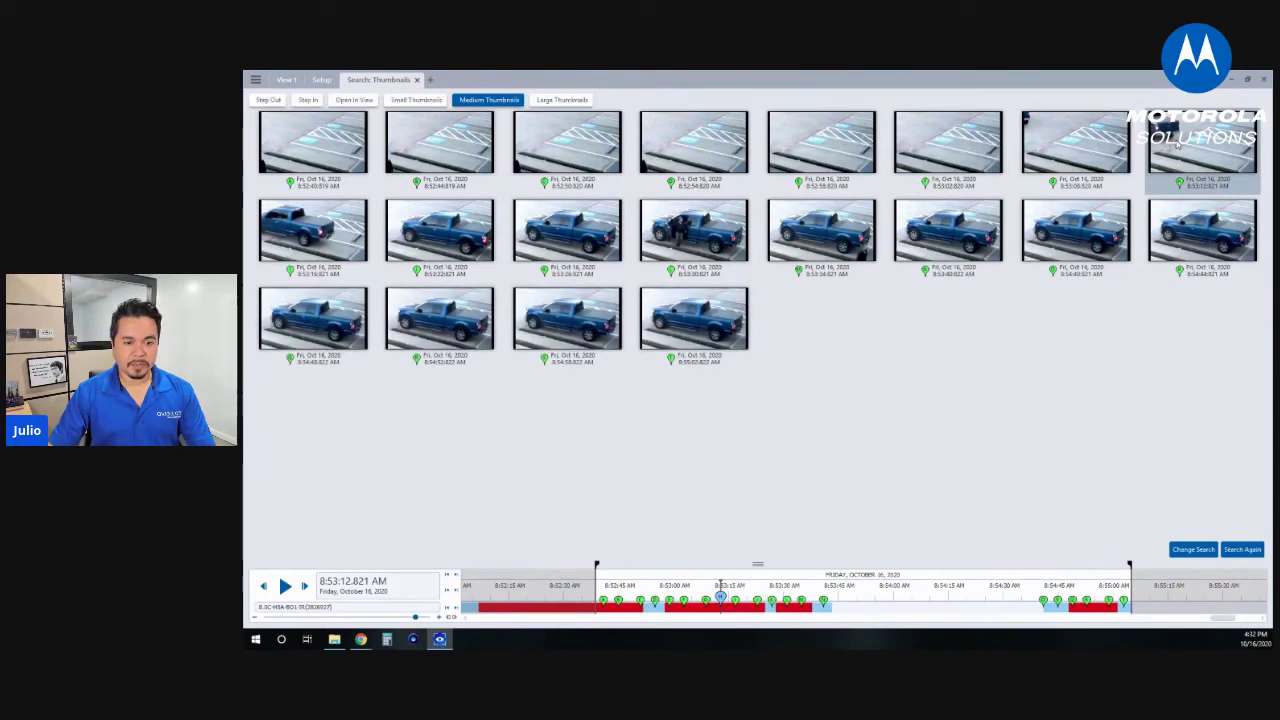
right_click(1177, 145)
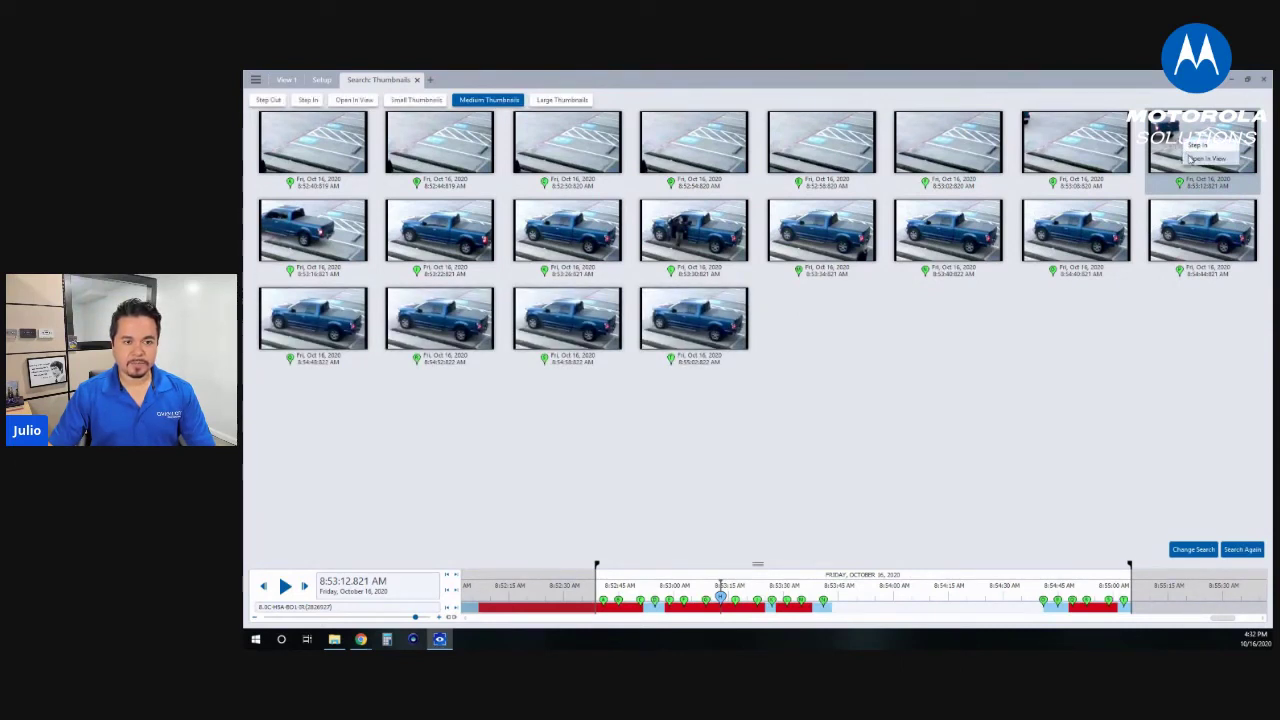
Step: Open the pickup's arrival in its own view and play it, pausing at 8:53:20 AM
click(1200, 158)
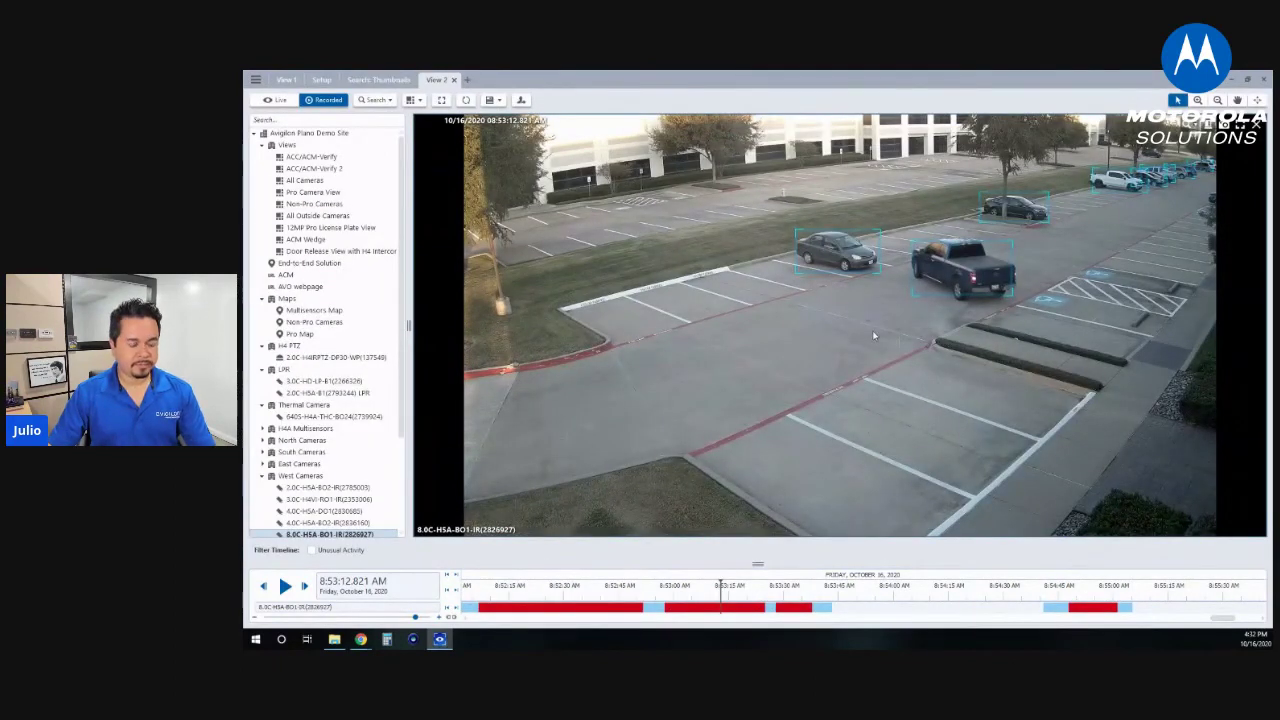
key(space)
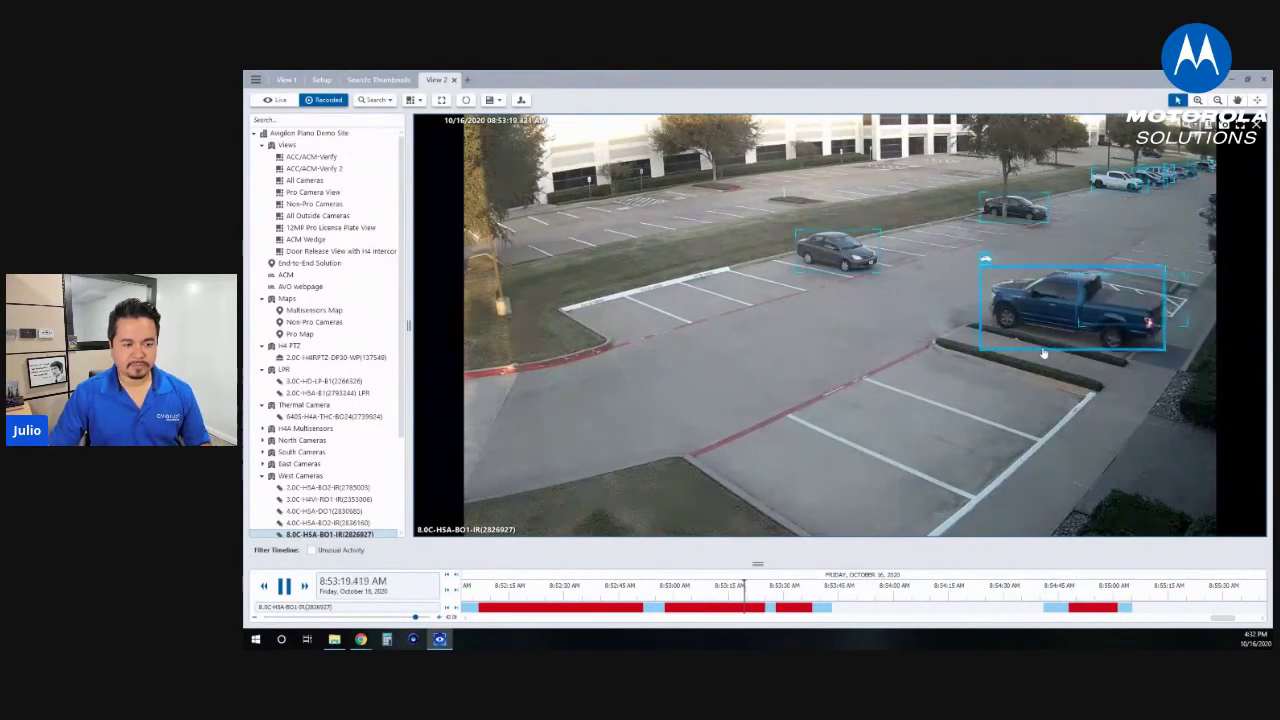
key(space)
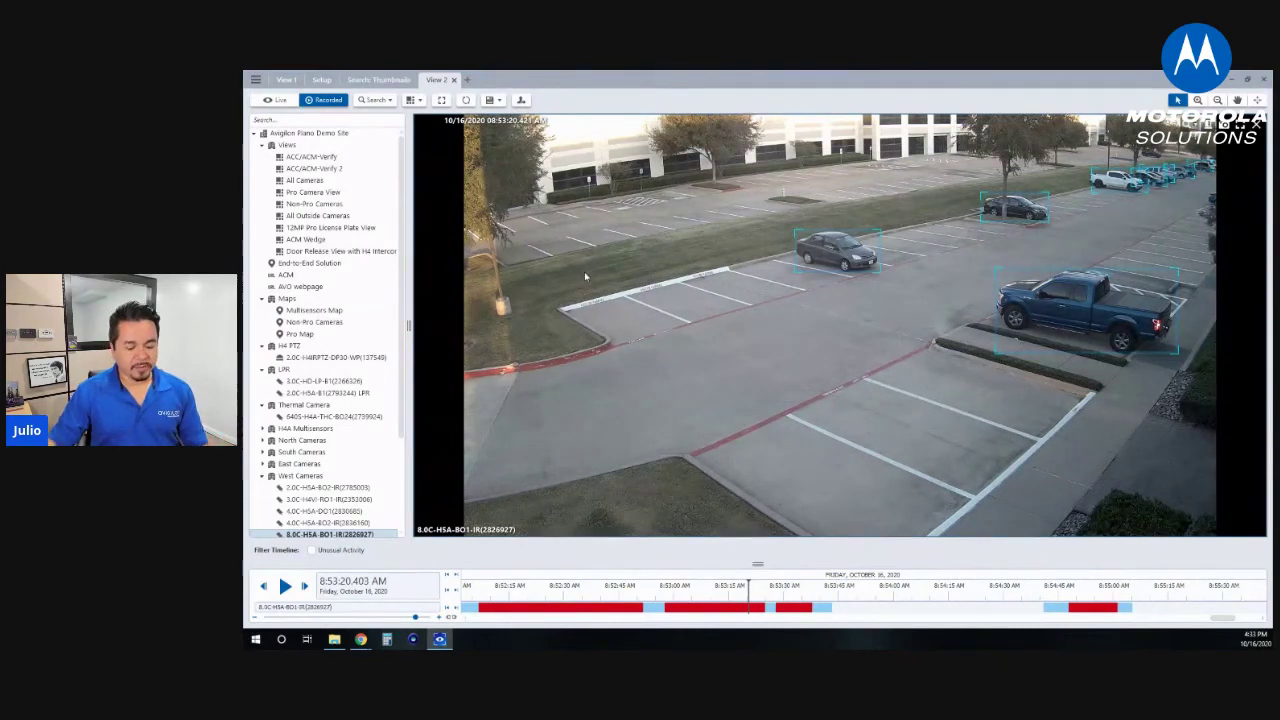
Step: Close the View 2 and Search tabs and start a new blank view
click(452, 80)
click(418, 80)
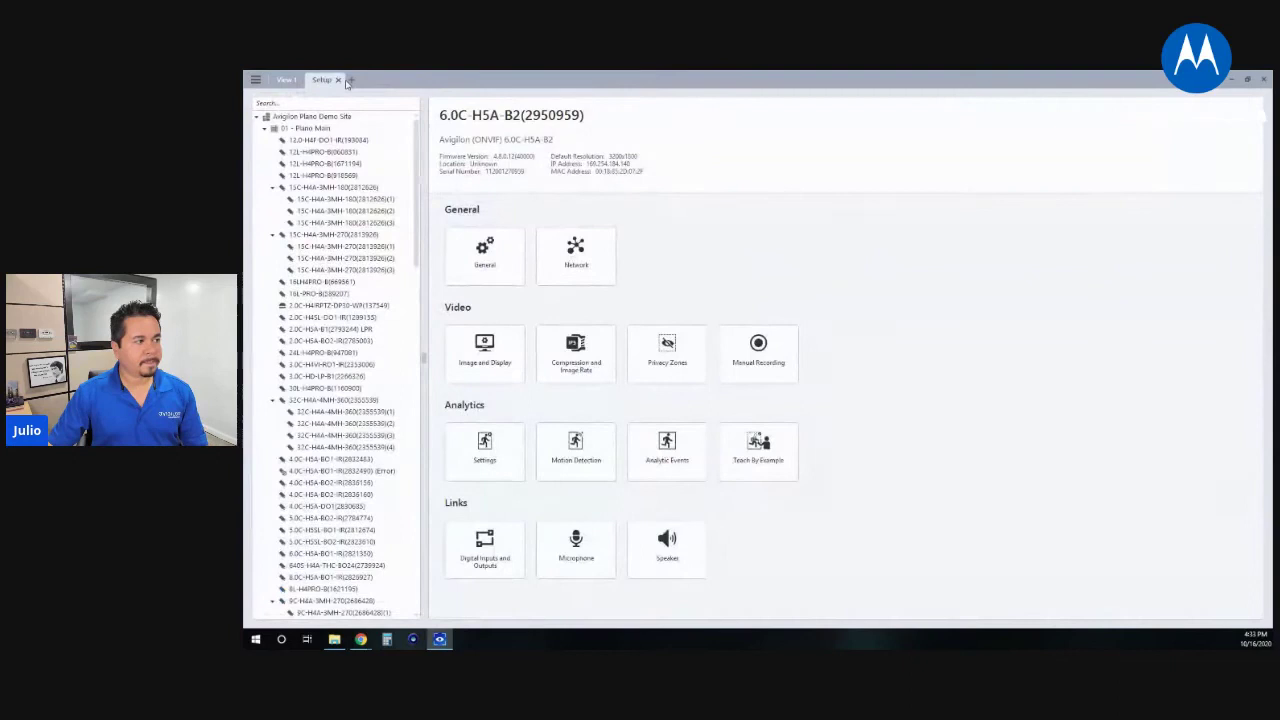
click(351, 80)
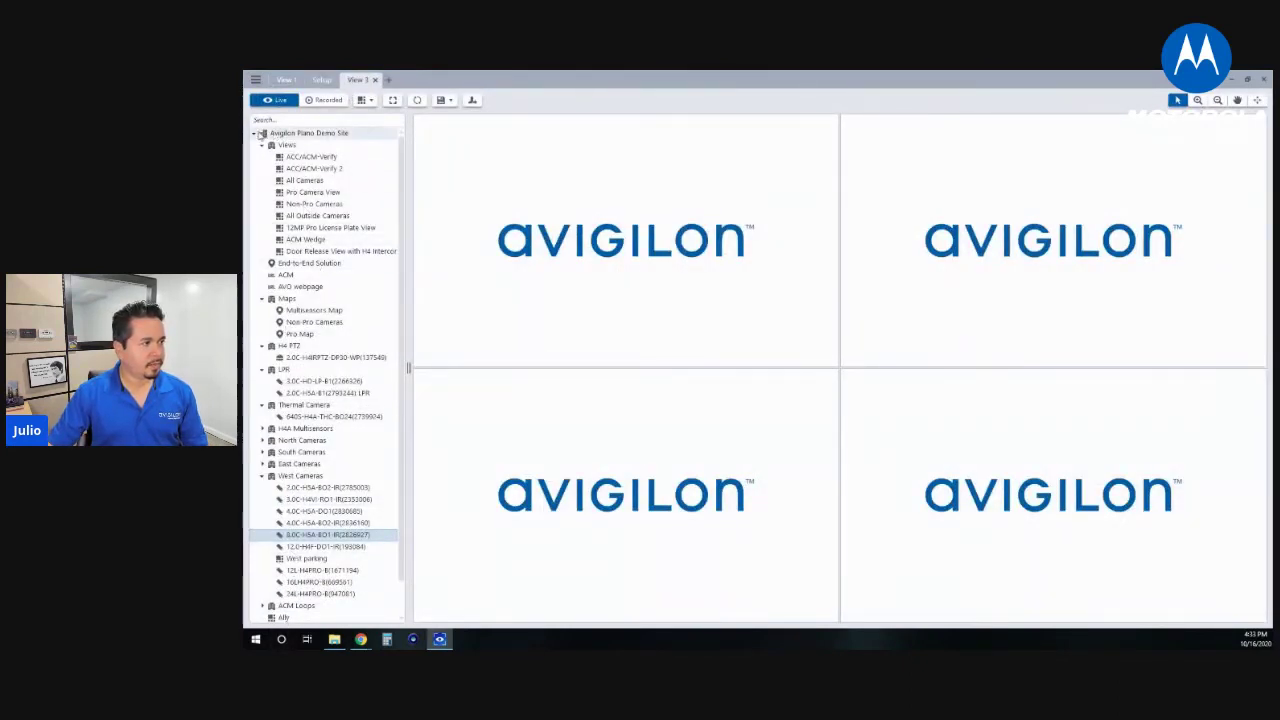
Step: Show camera 6.0C-H5A-B2 live in the new view's first tile and go to site Setup
click(256, 134)
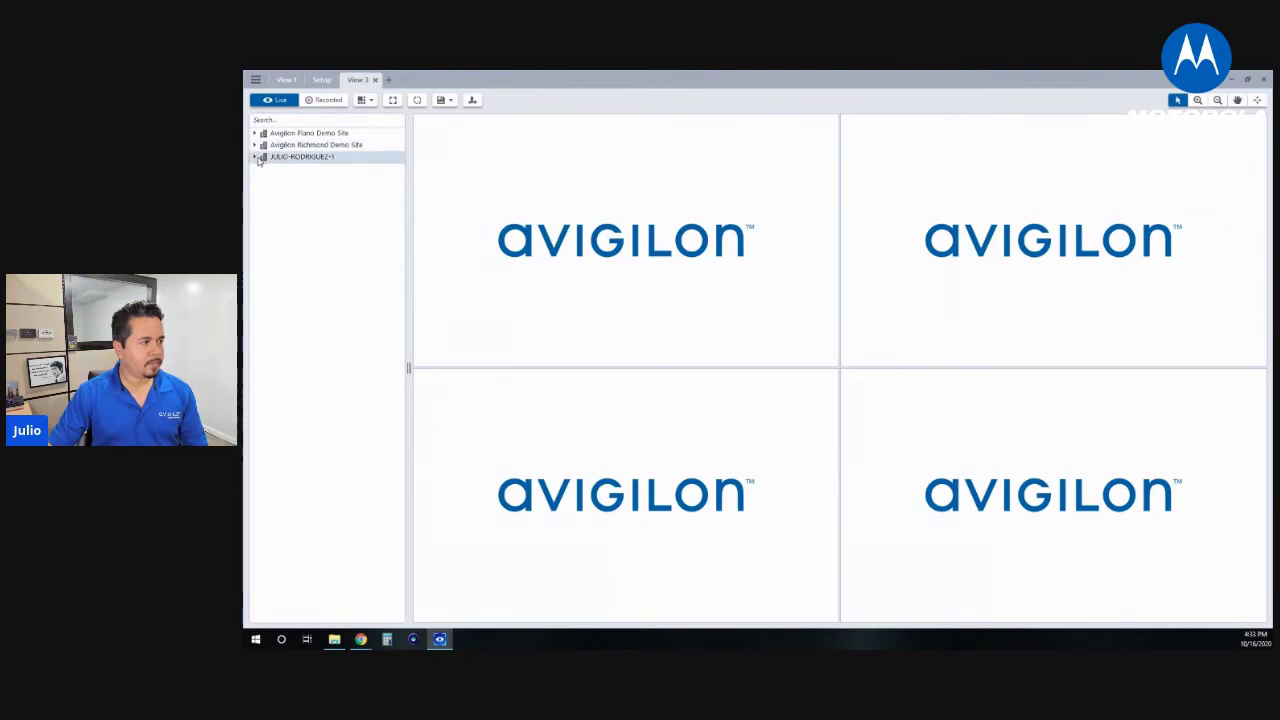
click(256, 158)
drag(313, 287, 563, 317)
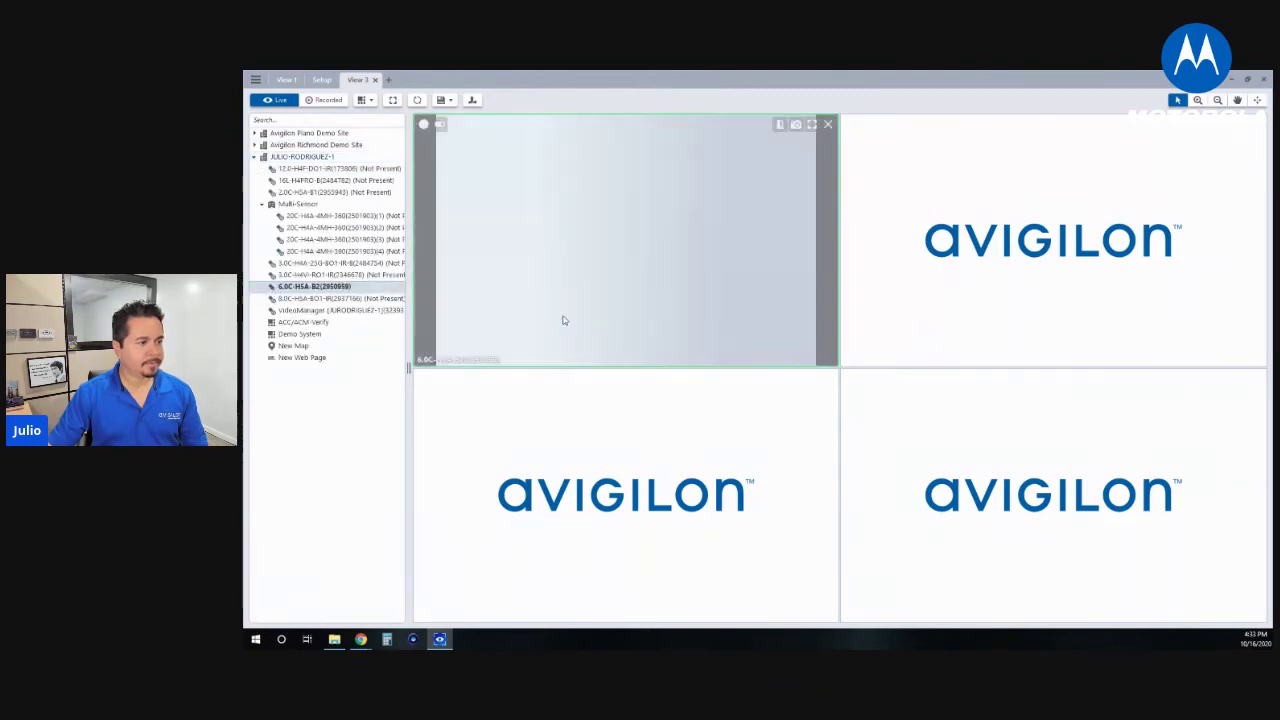
click(255, 80)
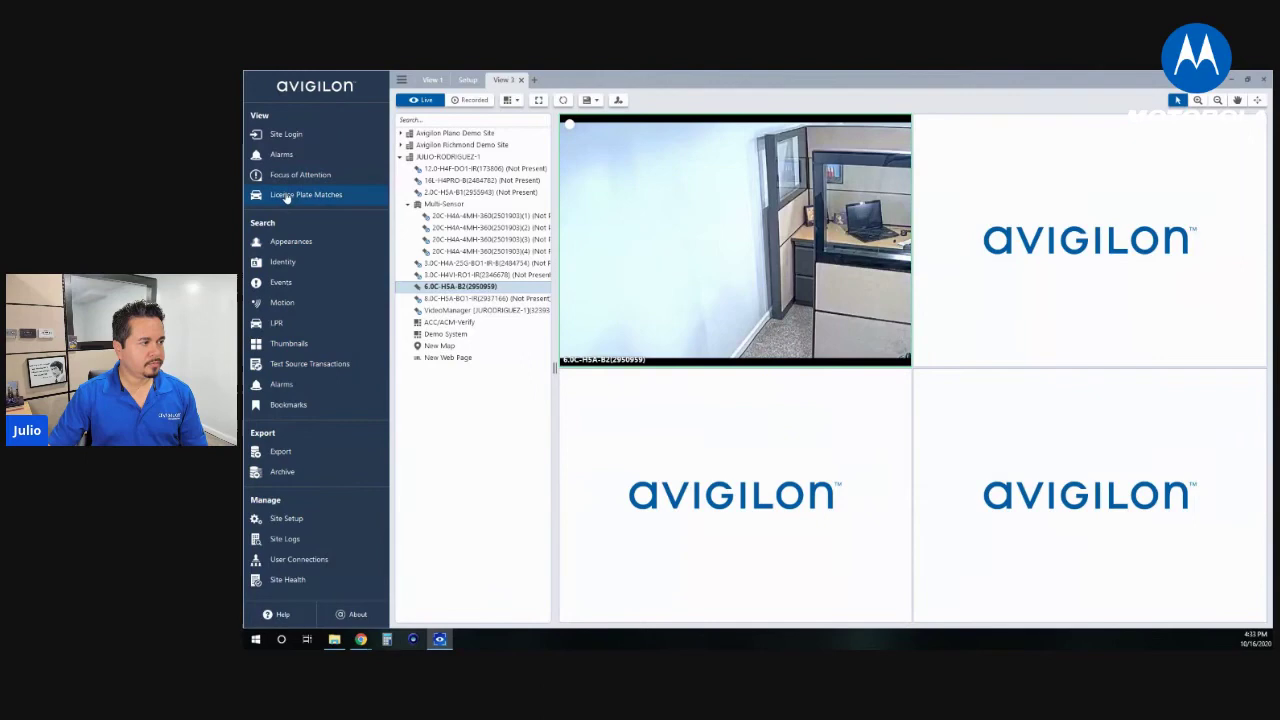
click(285, 519)
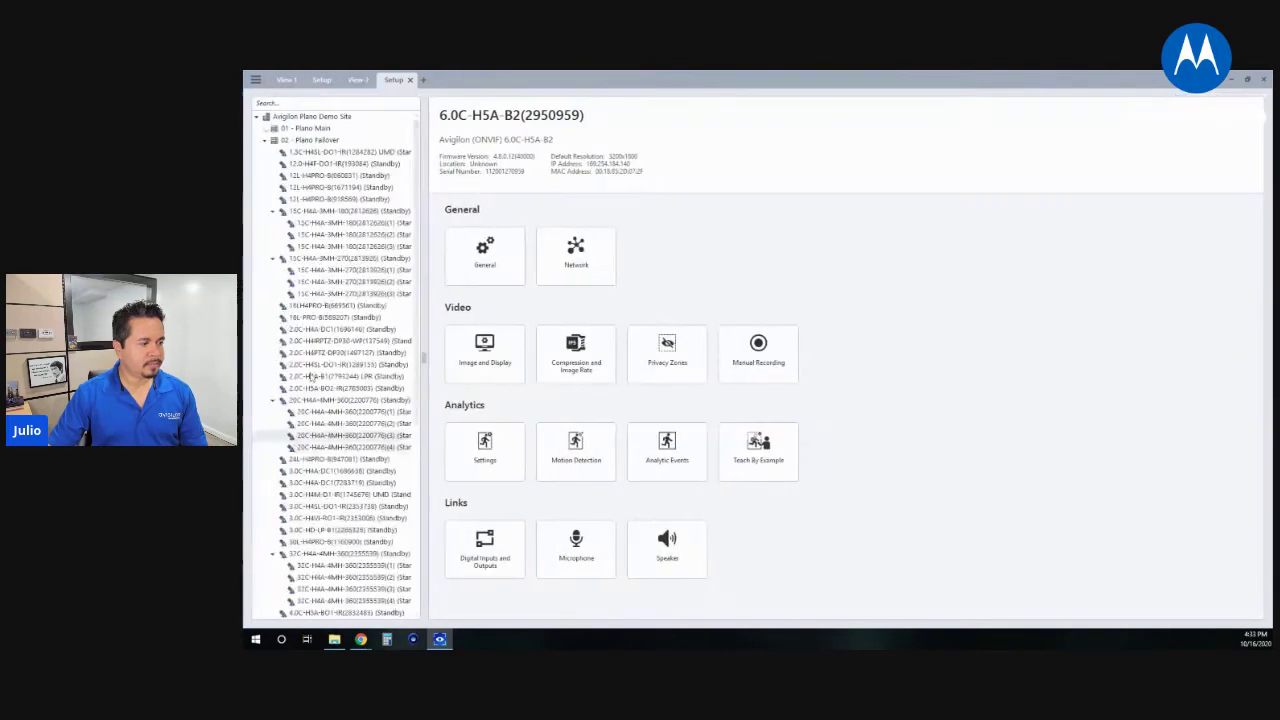
click(257, 118)
click(257, 129)
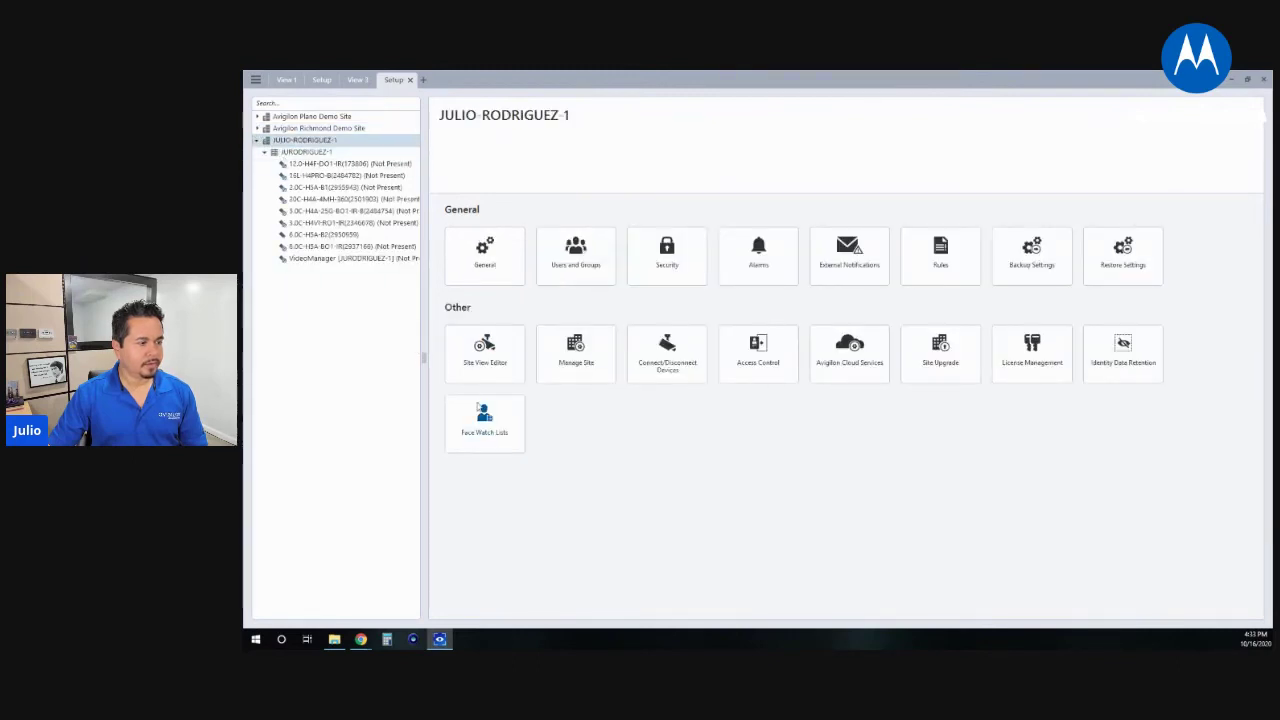
click(483, 422)
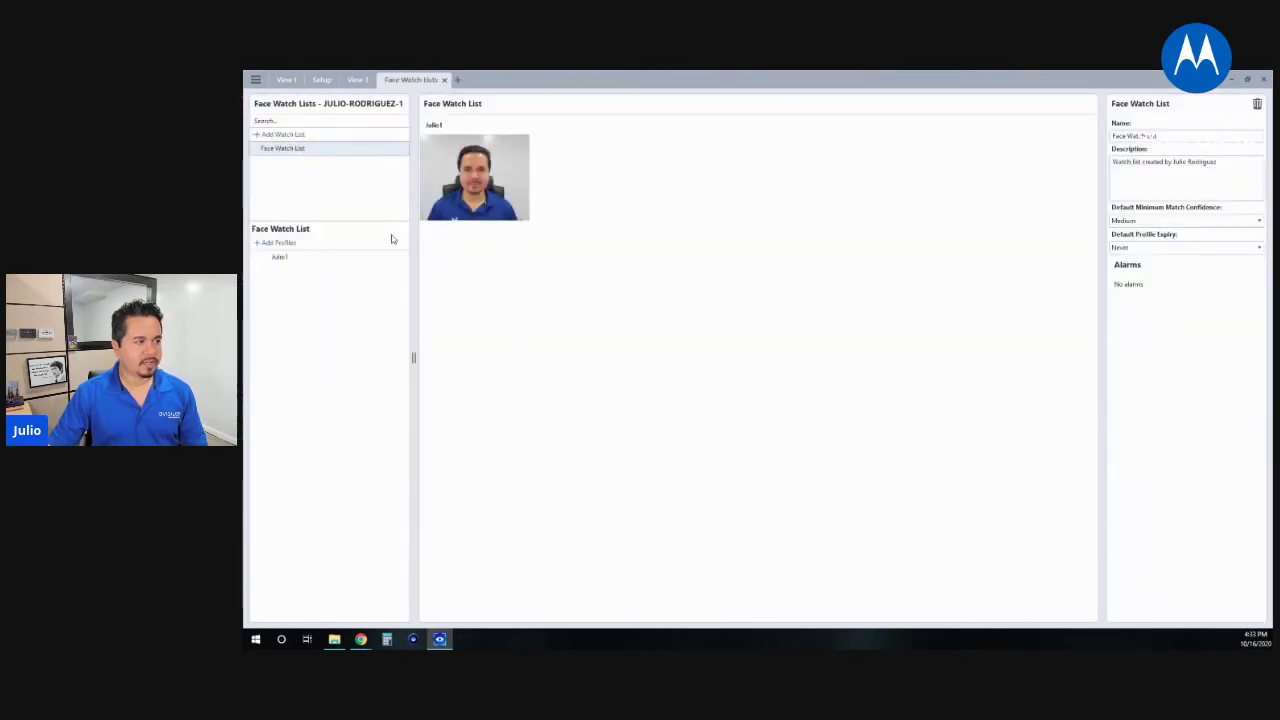
click(284, 256)
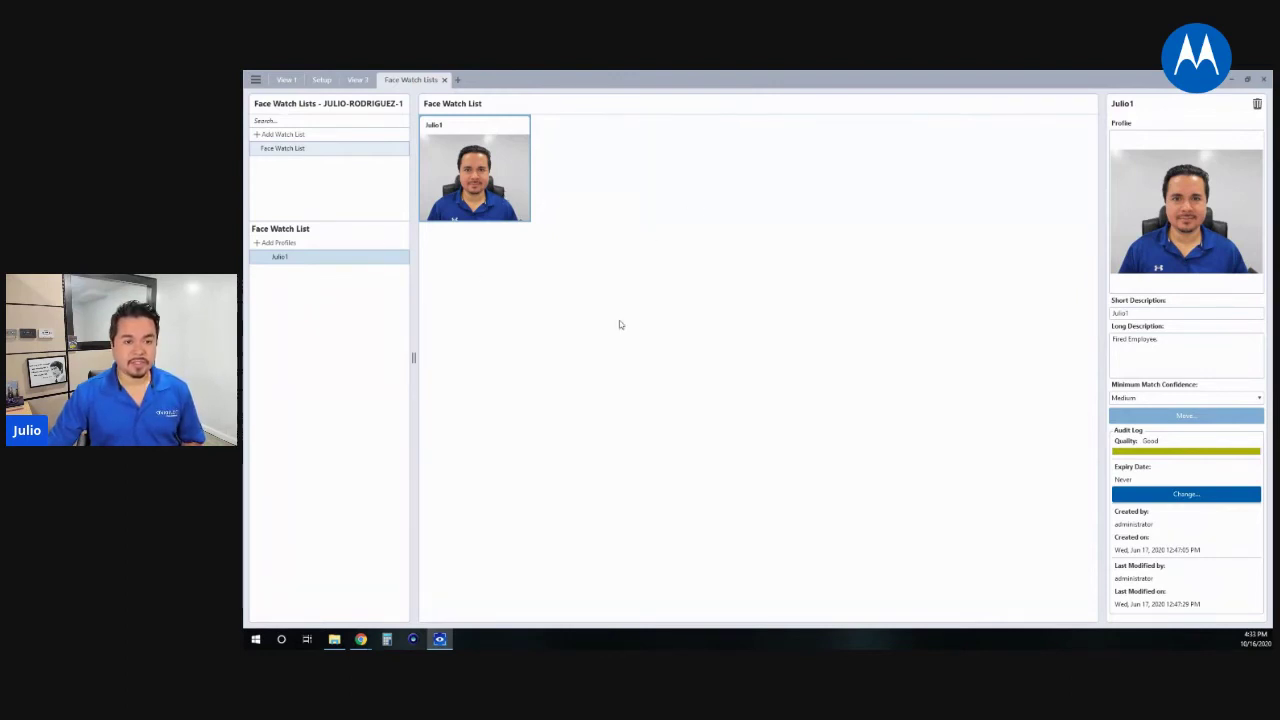
click(444, 79)
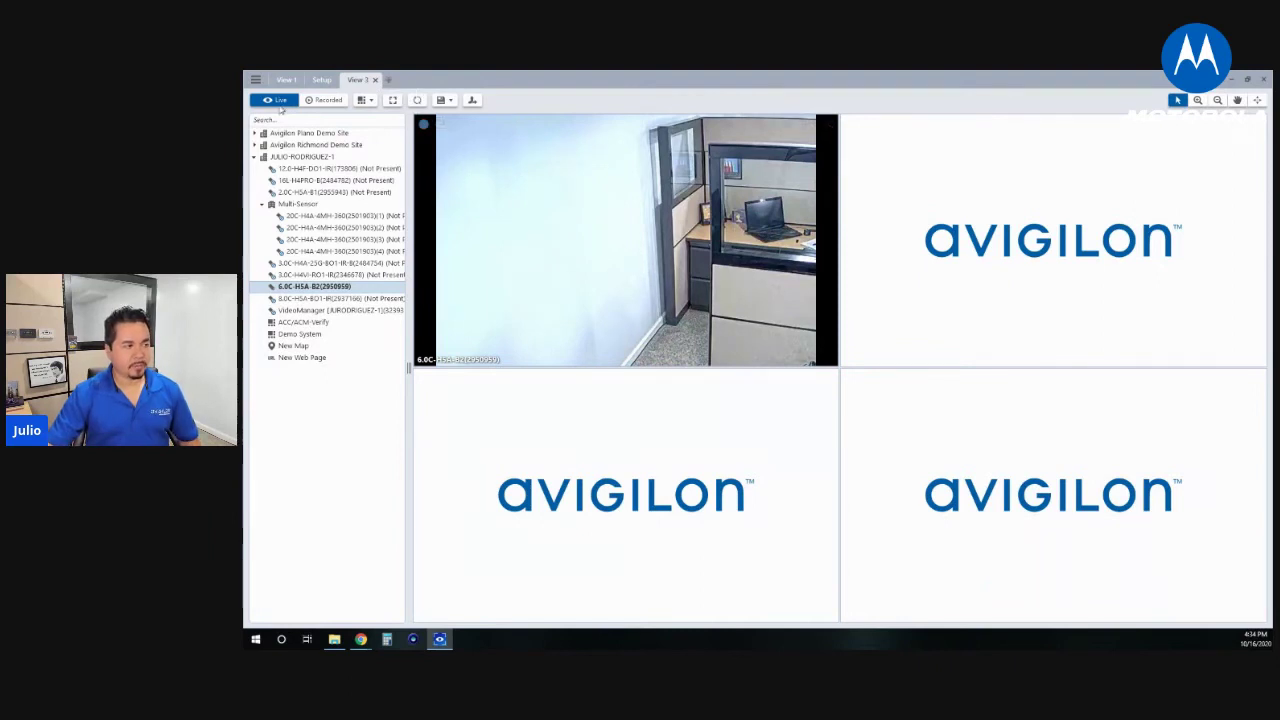
Step: Run a Face Watch List Match event search extended to about 4:19 PM
click(256, 81)
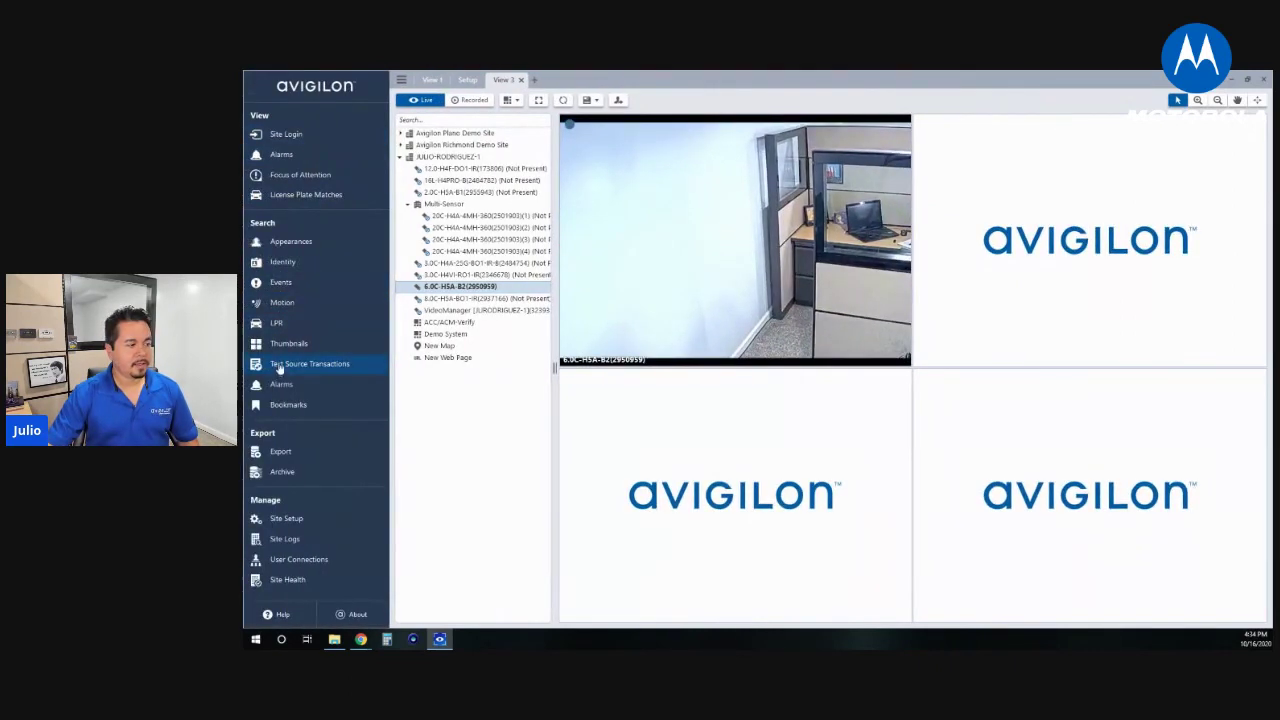
click(281, 283)
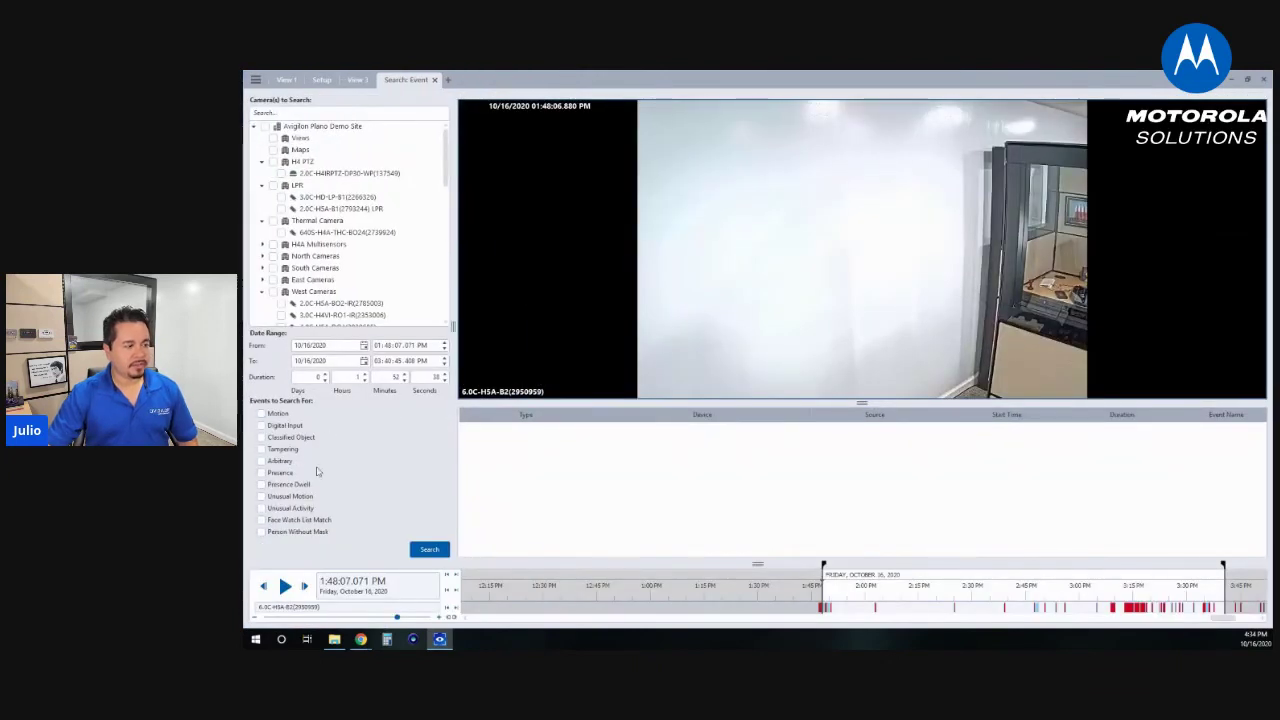
click(261, 520)
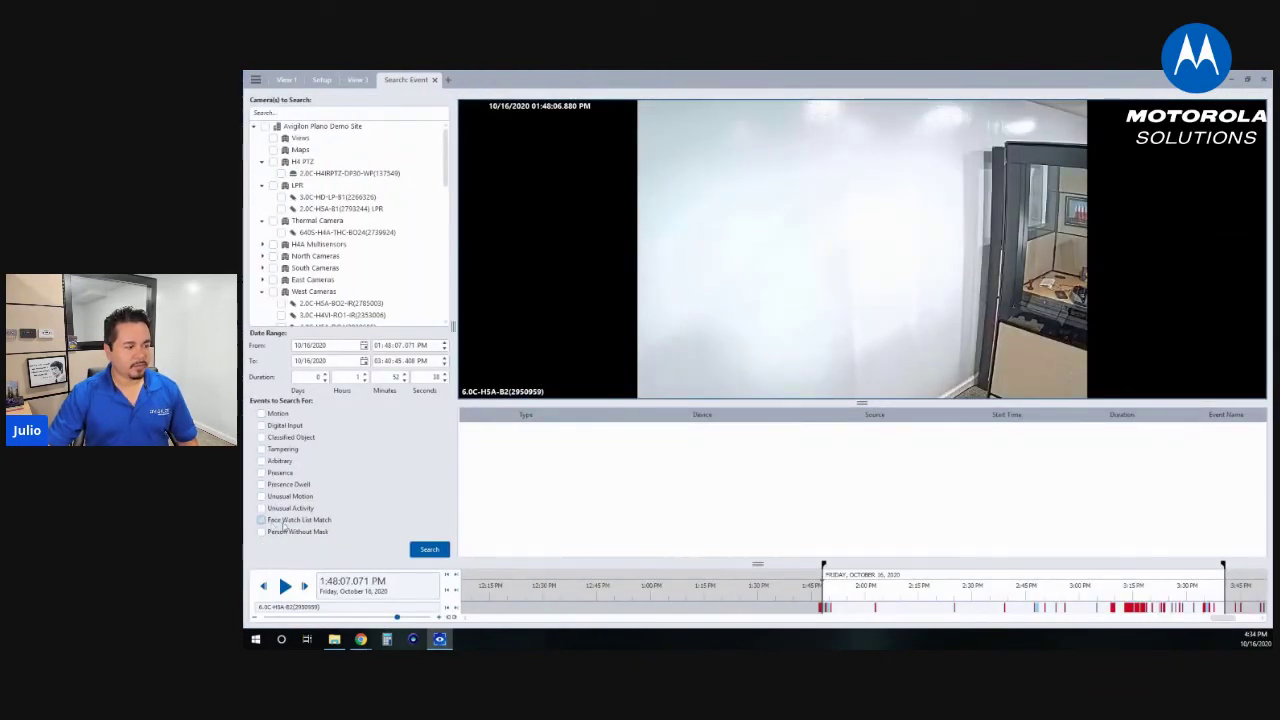
click(429, 550)
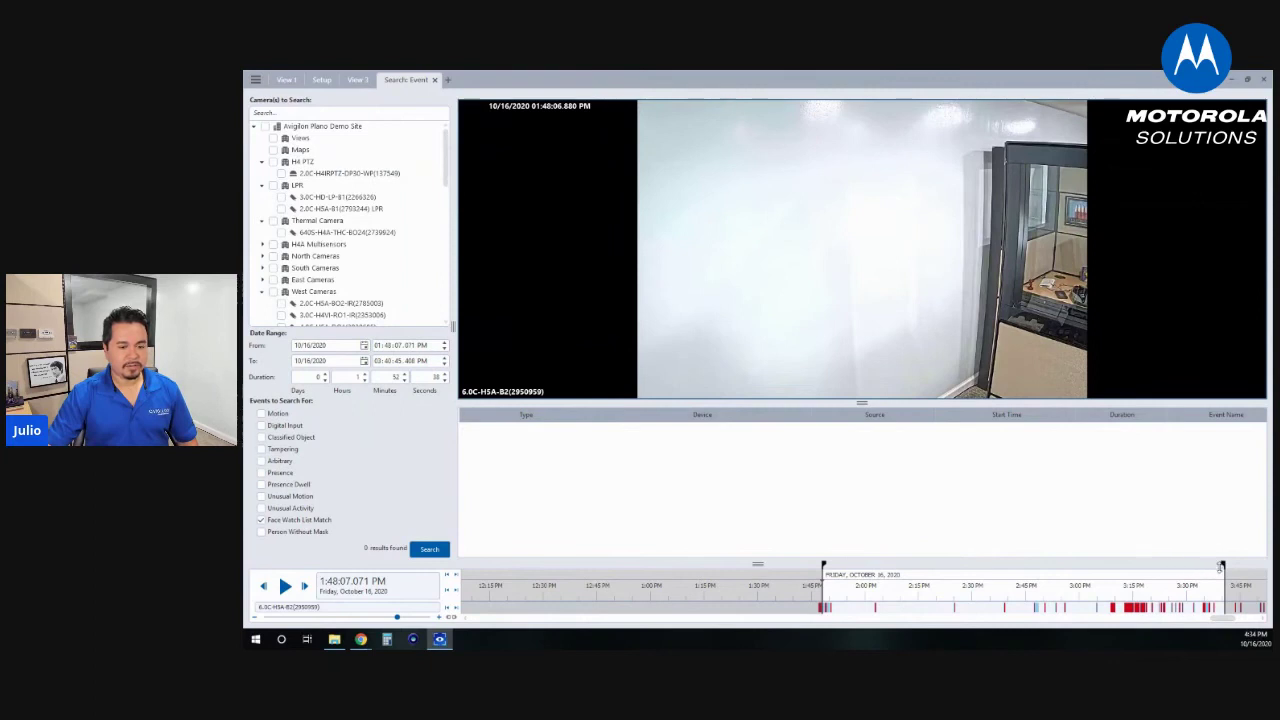
mouse_move(1222, 567)
mouse_down()
mouse_move(1250, 567)
mouse_move(736, 567)
mouse_move(780, 567)
mouse_up()
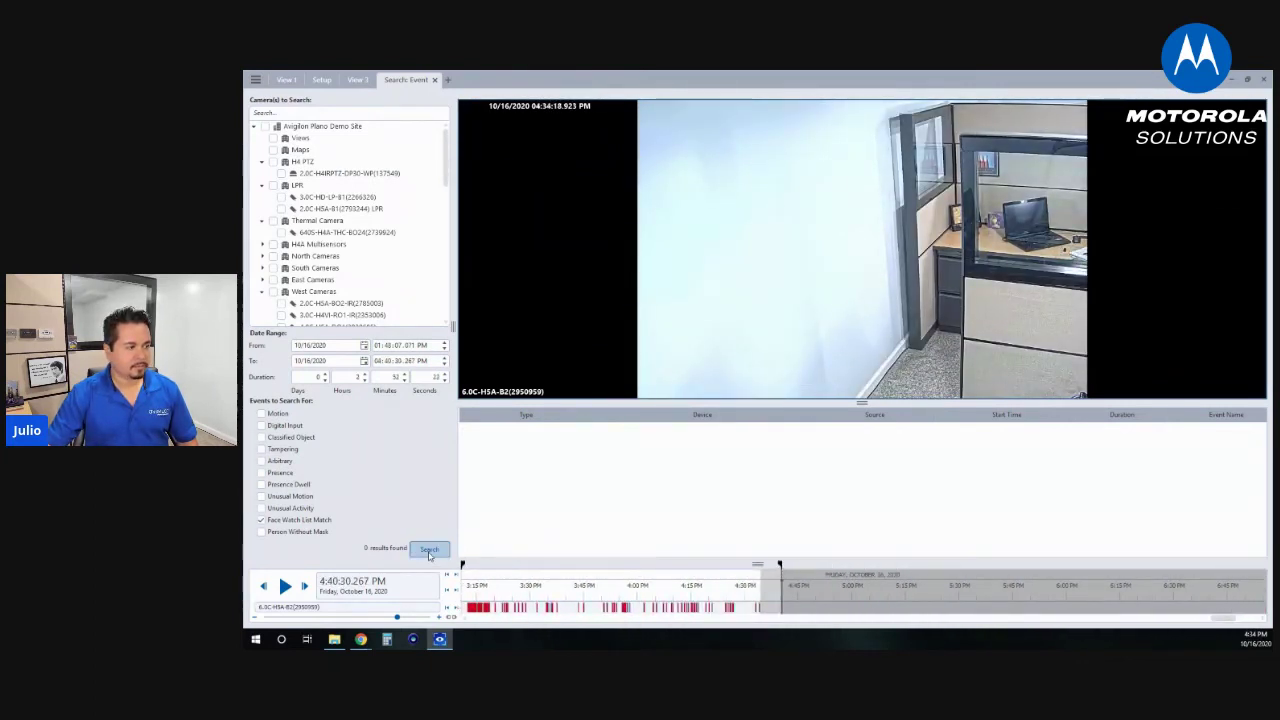
scroll(325, 282, down, 10)
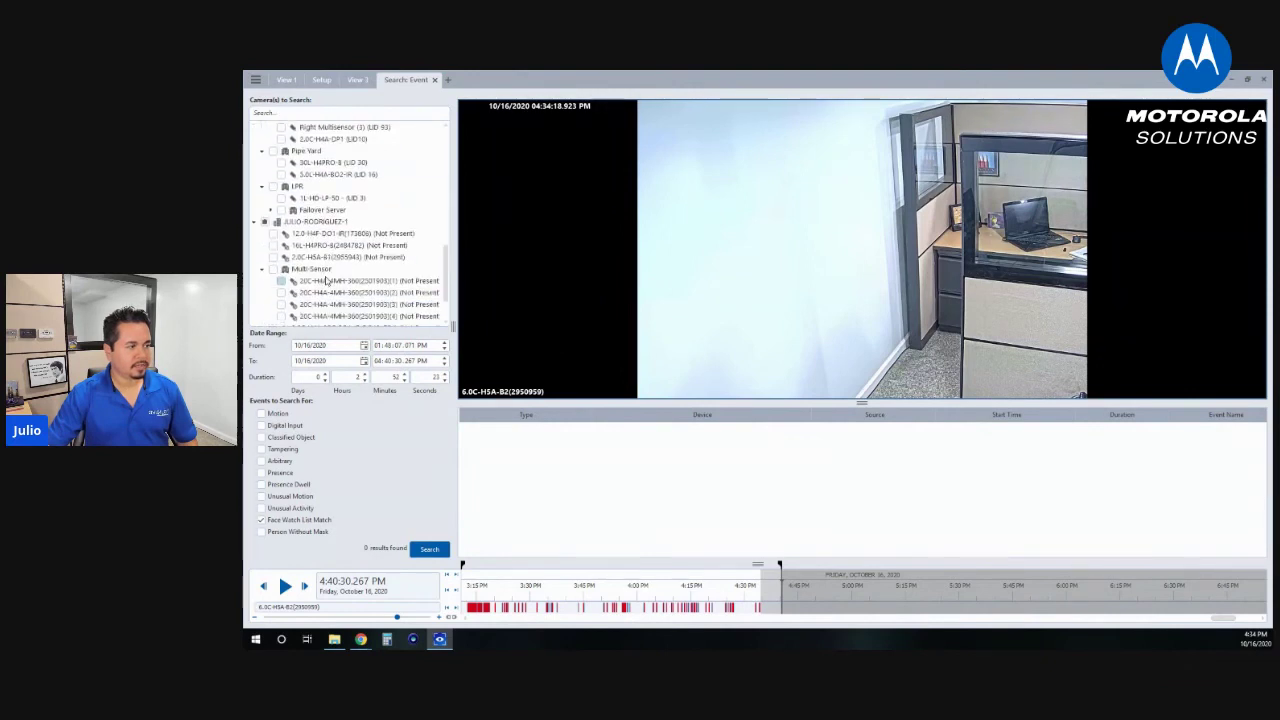
scroll(325, 282, down, 2)
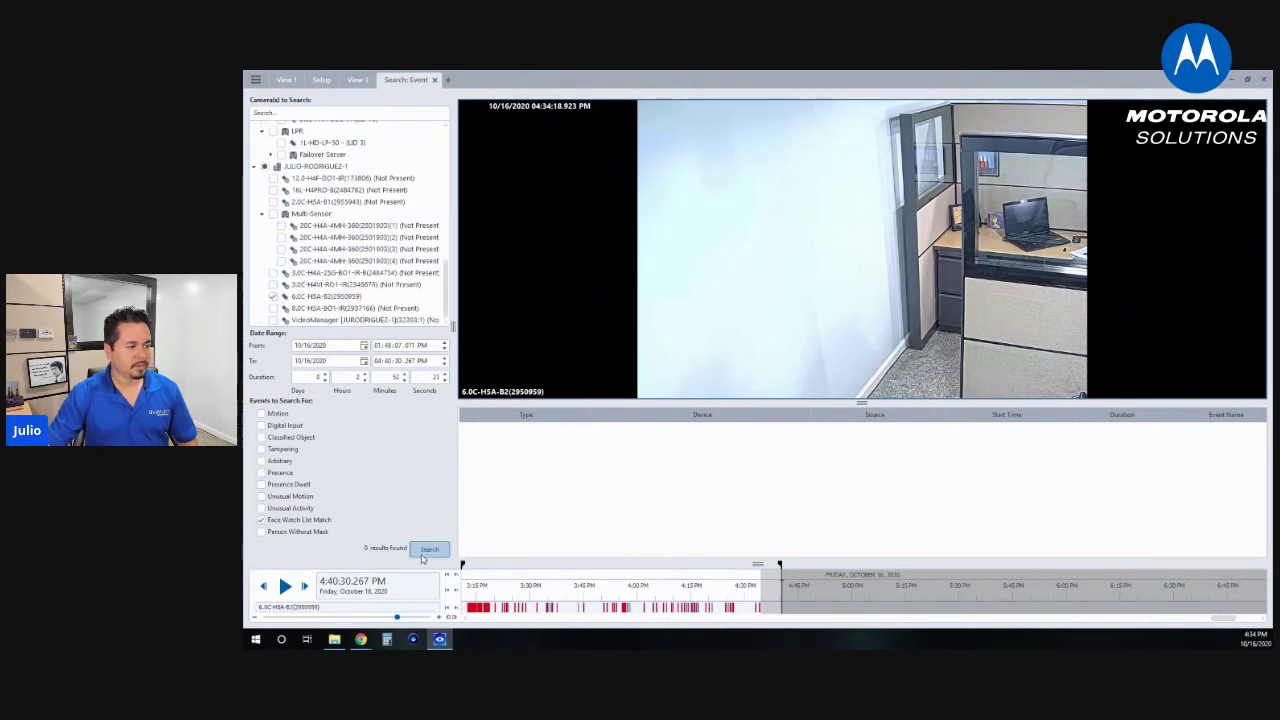
click(429, 550)
Step: Review the 4:25:54, 4:13:43 and 4:13:04 PM face matches, then return to View 3
click(557, 463)
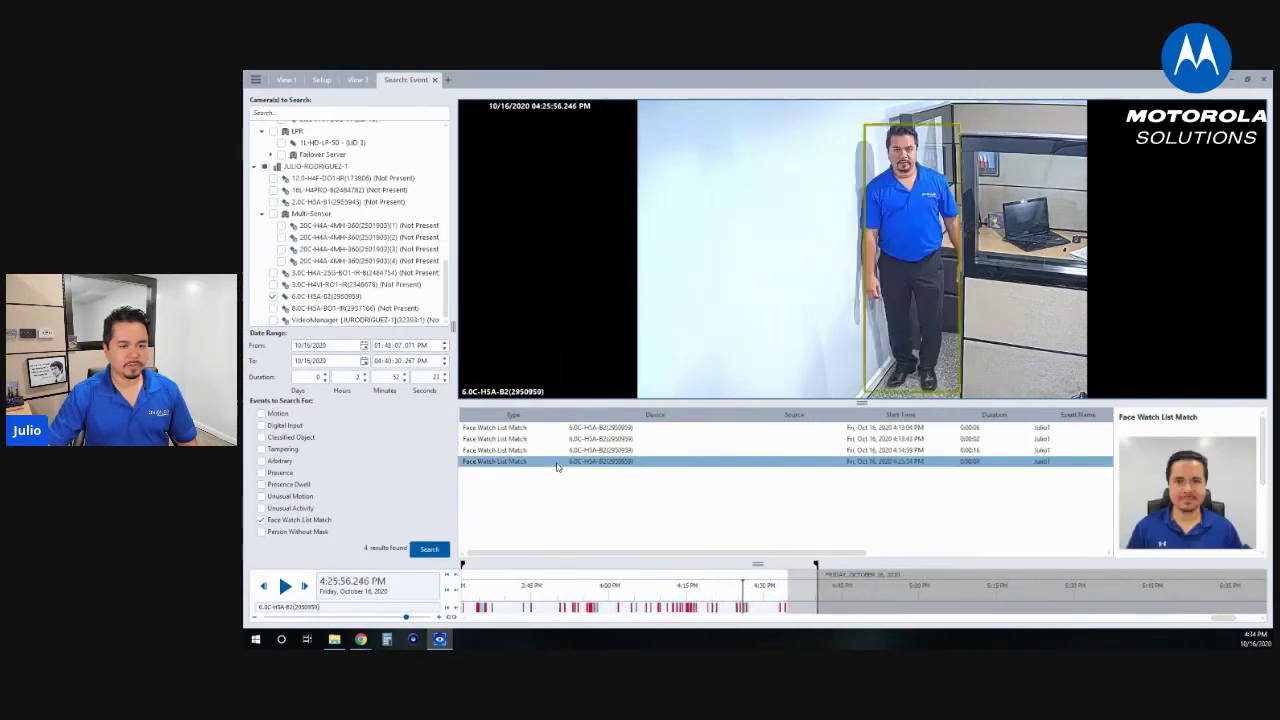
click(583, 440)
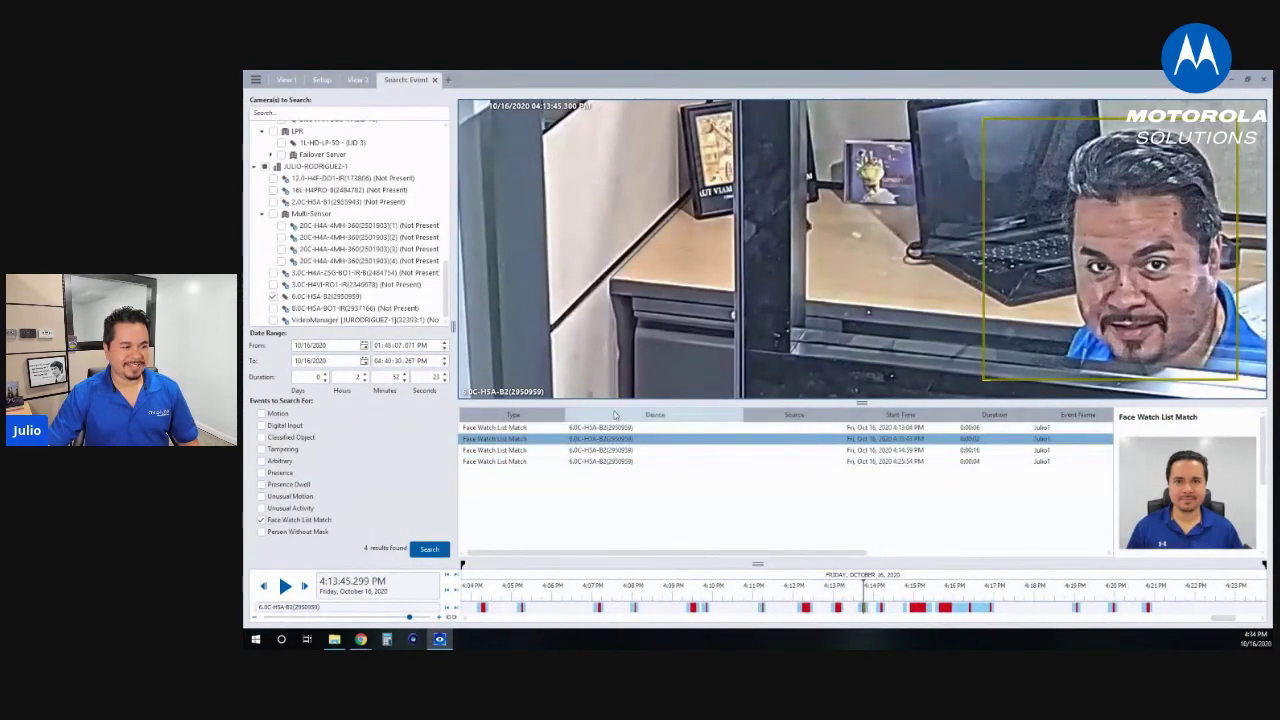
click(615, 427)
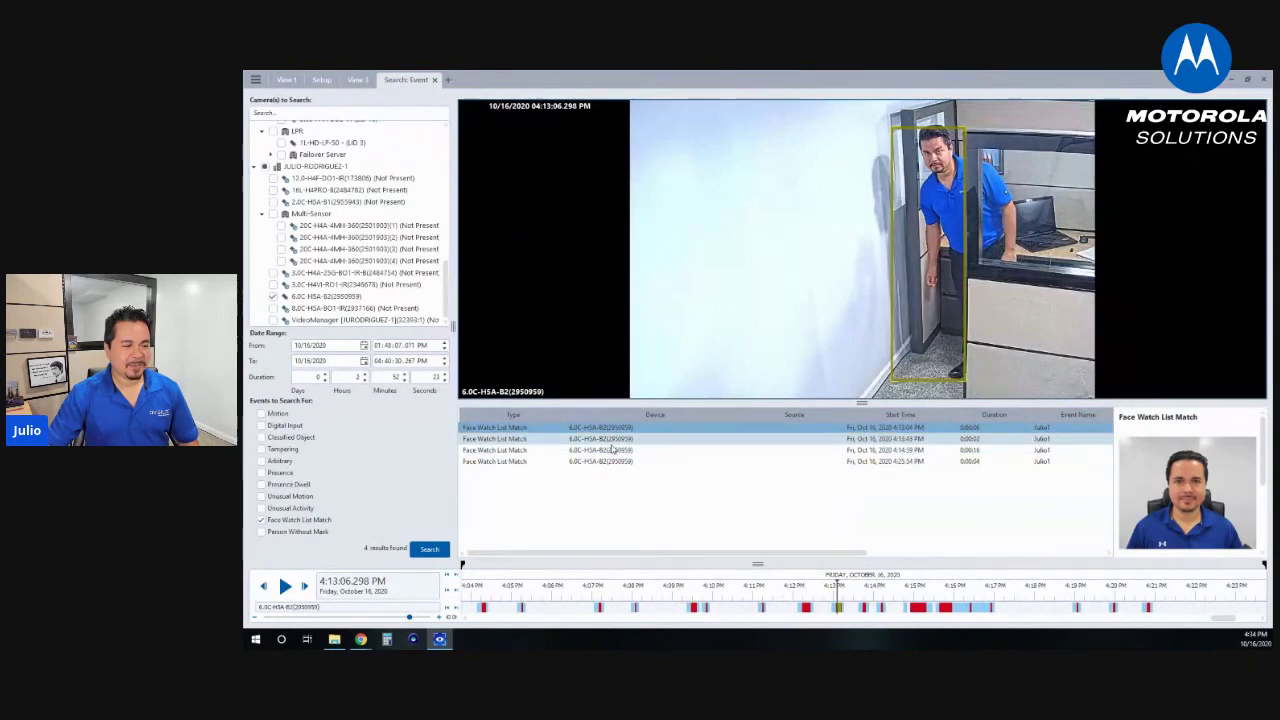
click(355, 80)
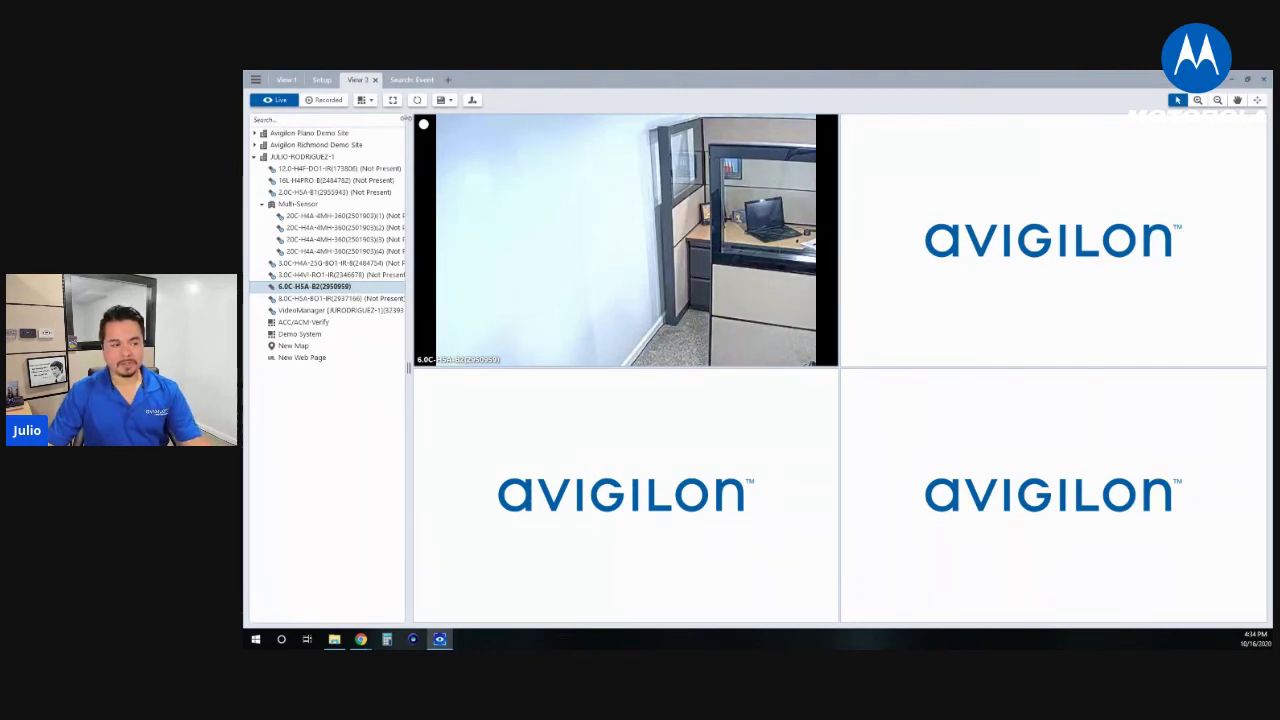
Step: Enlarge the camera tile, then in Setup collapse Plano and Richmond sites and select 6.0C-H5A-B2(2950959)
double_click(600, 210)
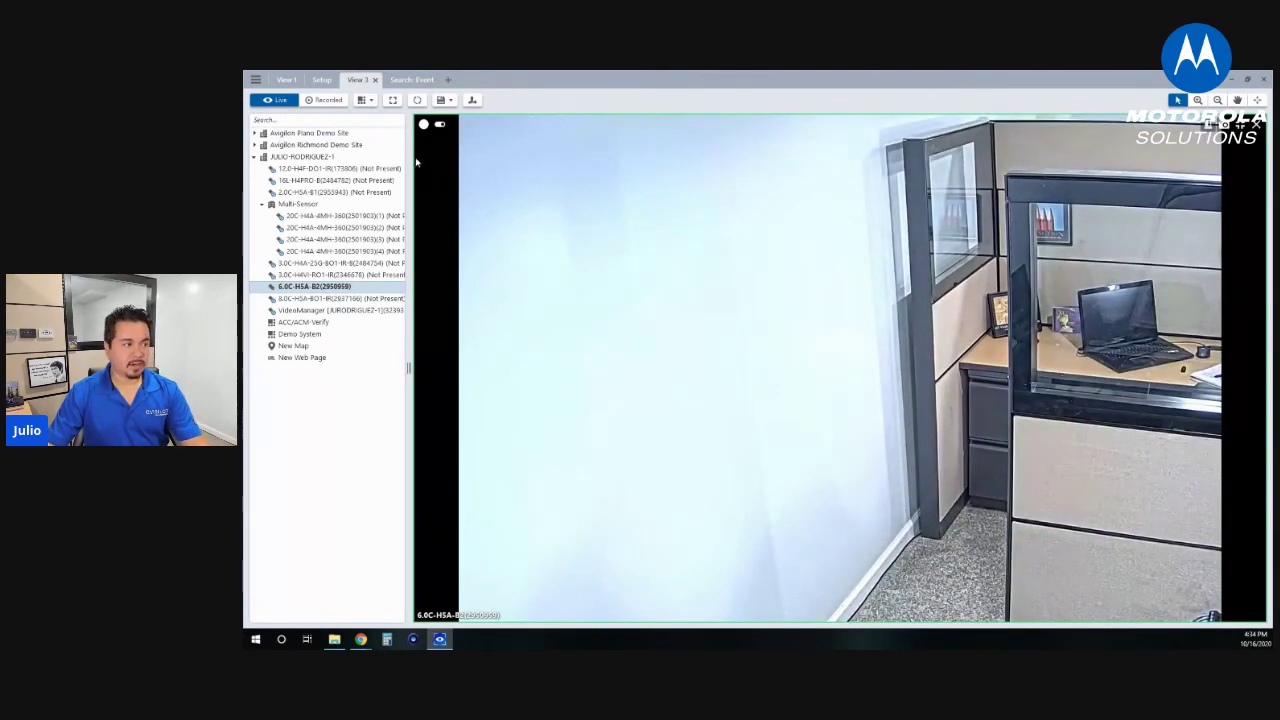
click(322, 80)
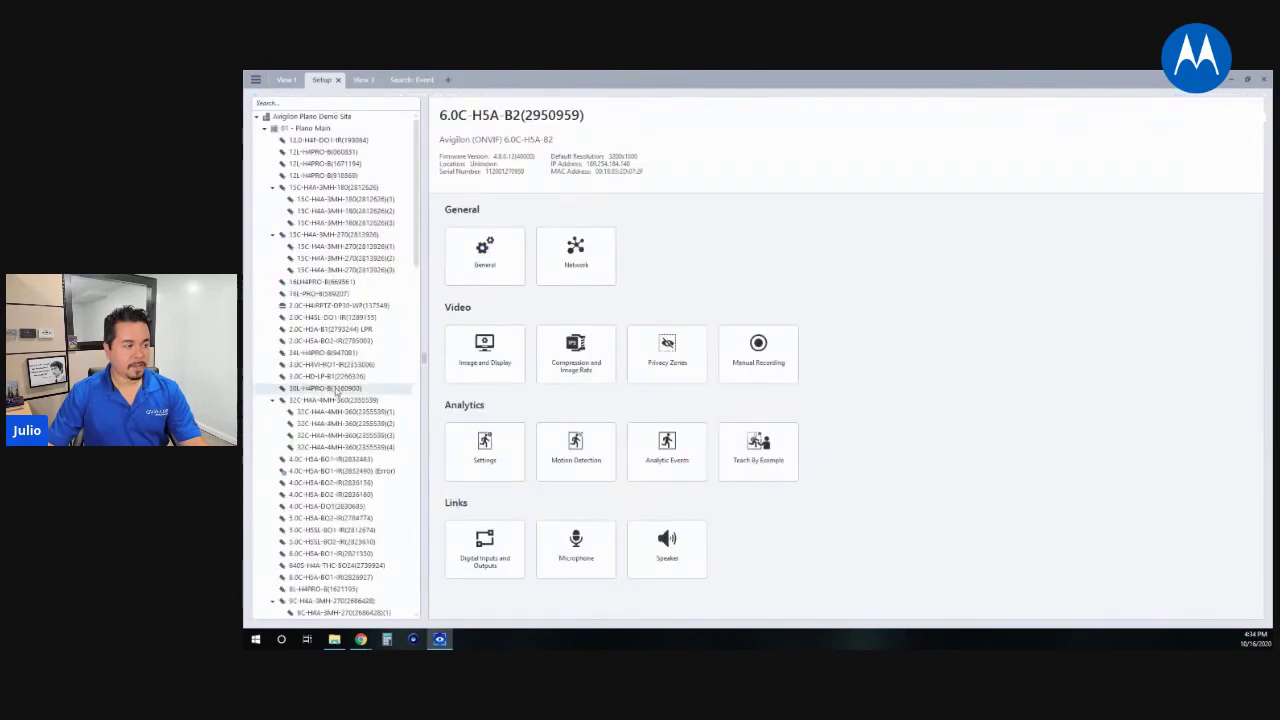
scroll(338, 392, down, 5)
scroll(300, 250, up, 5)
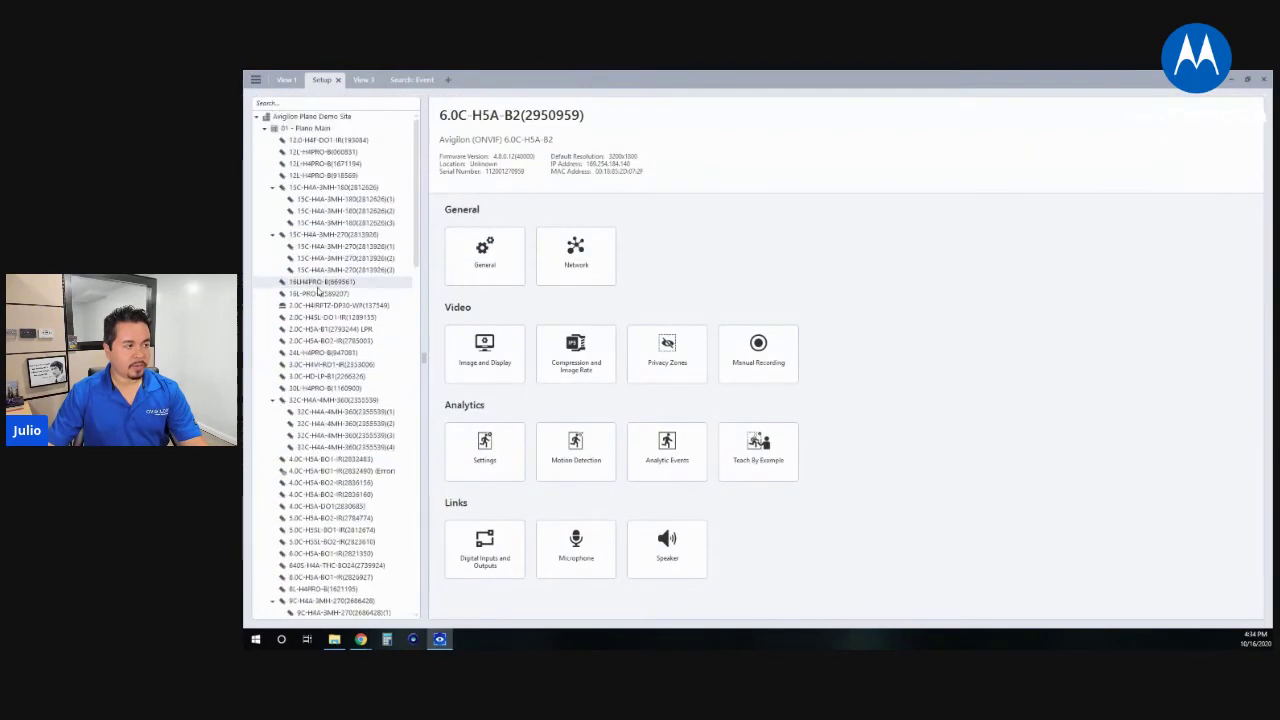
click(260, 117)
click(258, 129)
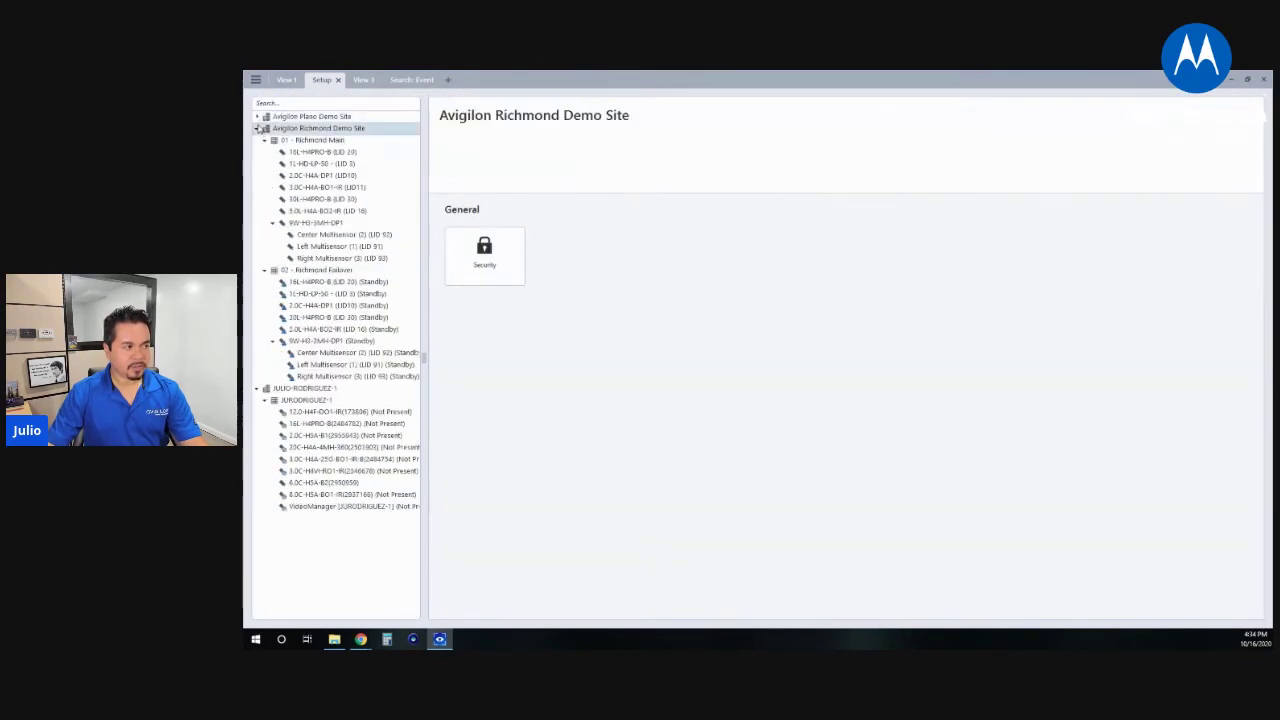
click(257, 129)
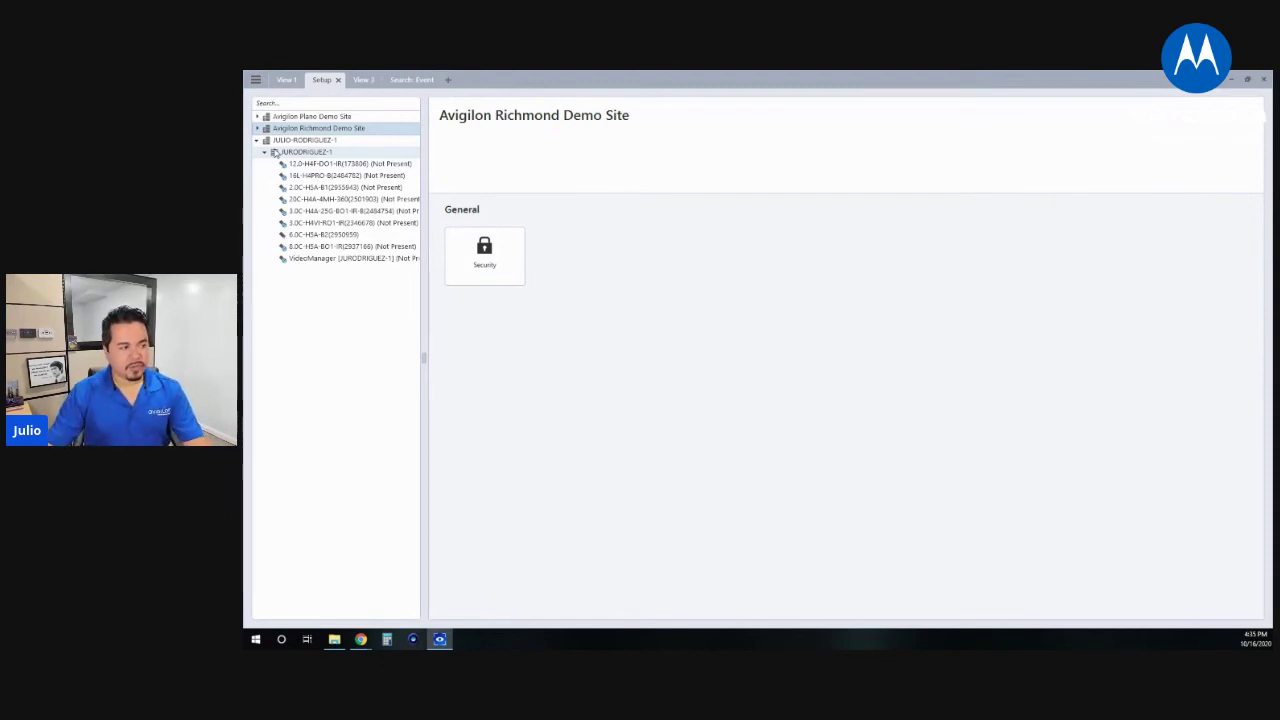
click(372, 234)
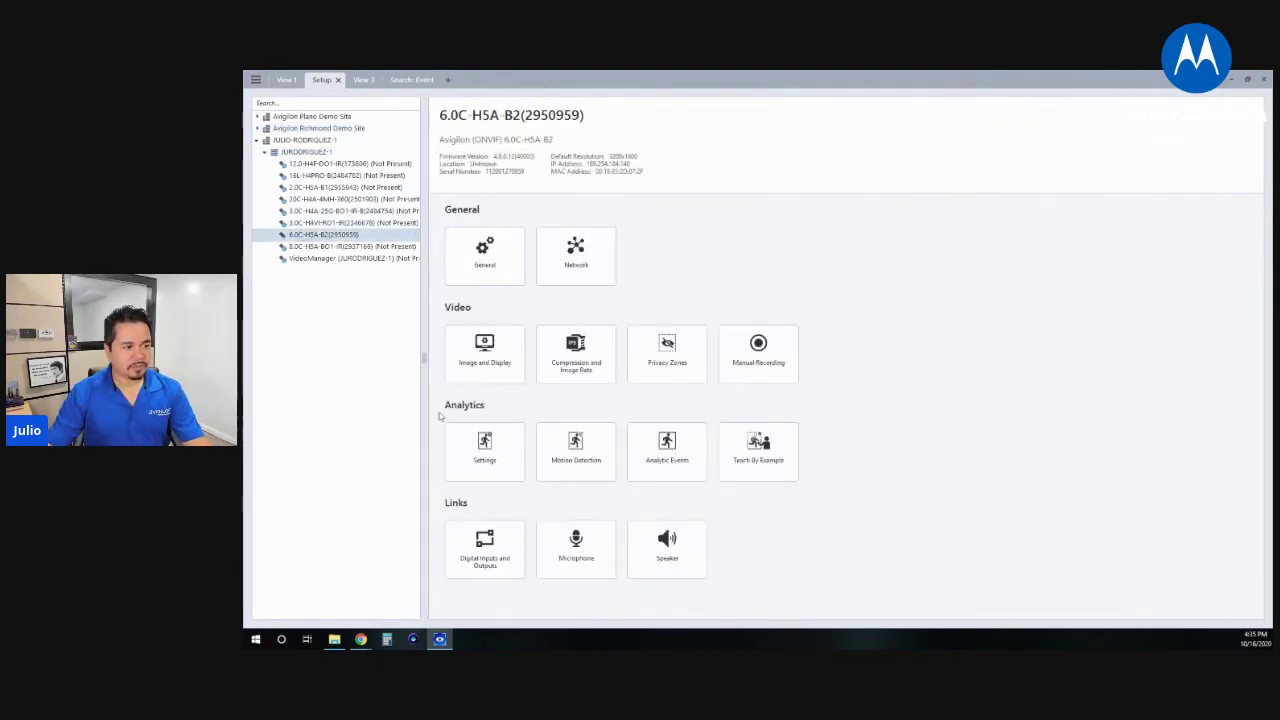
Step: Exclude the cubicle window area from pixel motion detection and apply the change
click(565, 440)
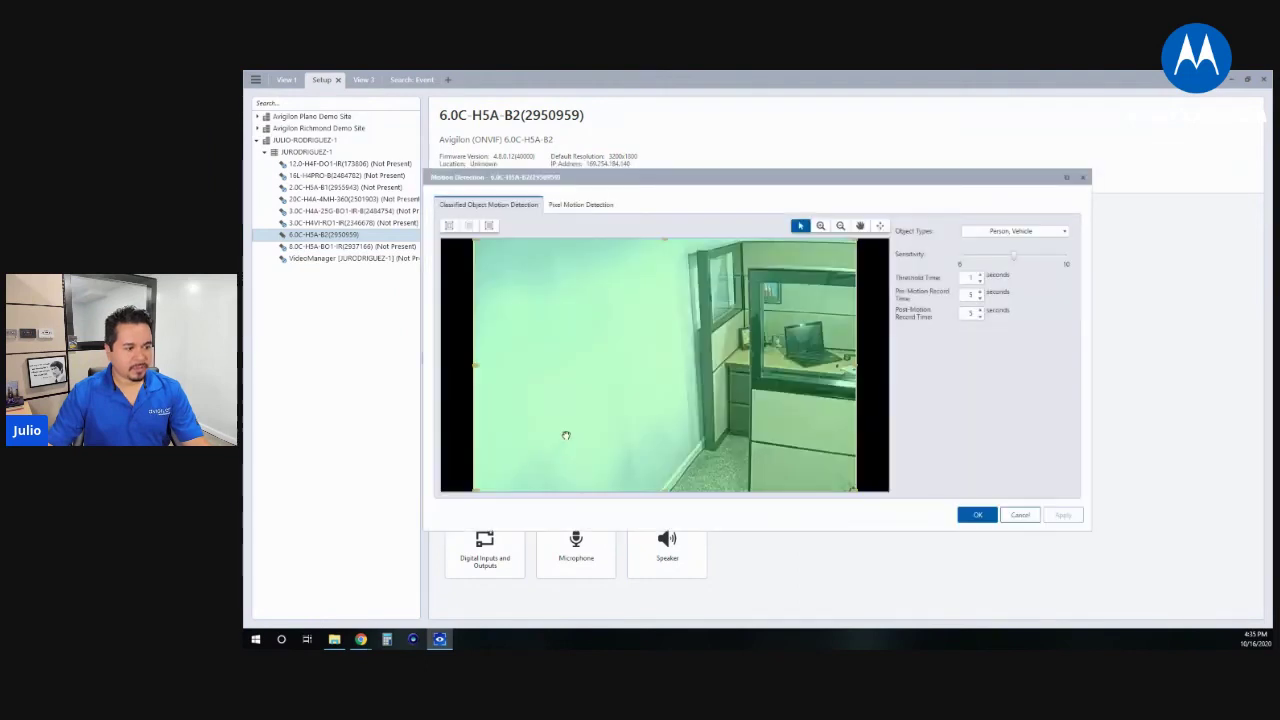
click(580, 204)
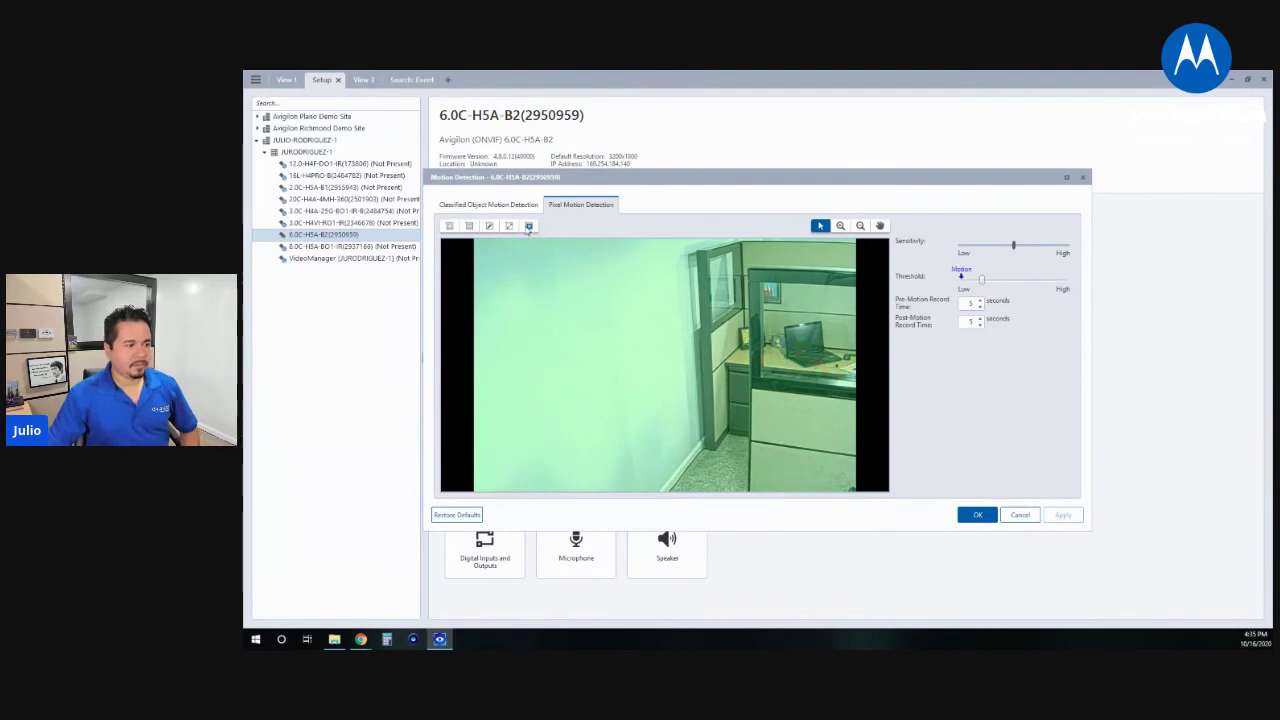
click(469, 226)
drag(778, 308, 858, 400)
drag(754, 298, 877, 400)
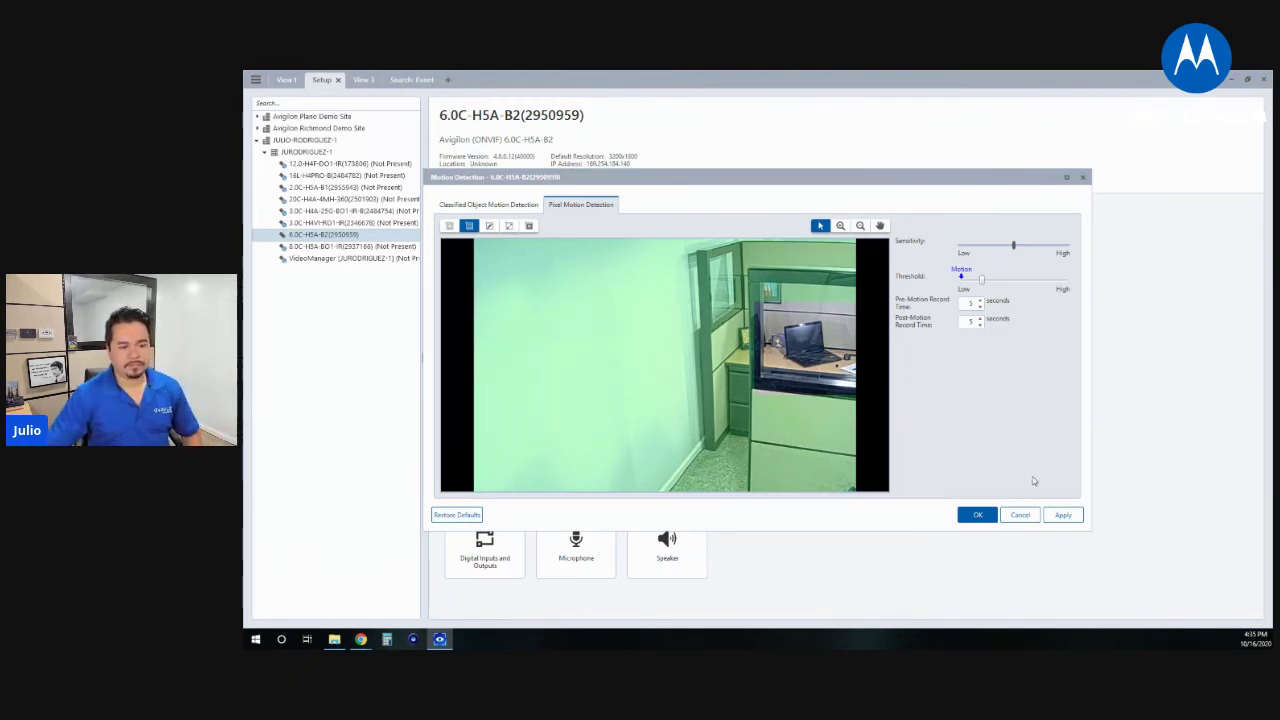
click(1063, 515)
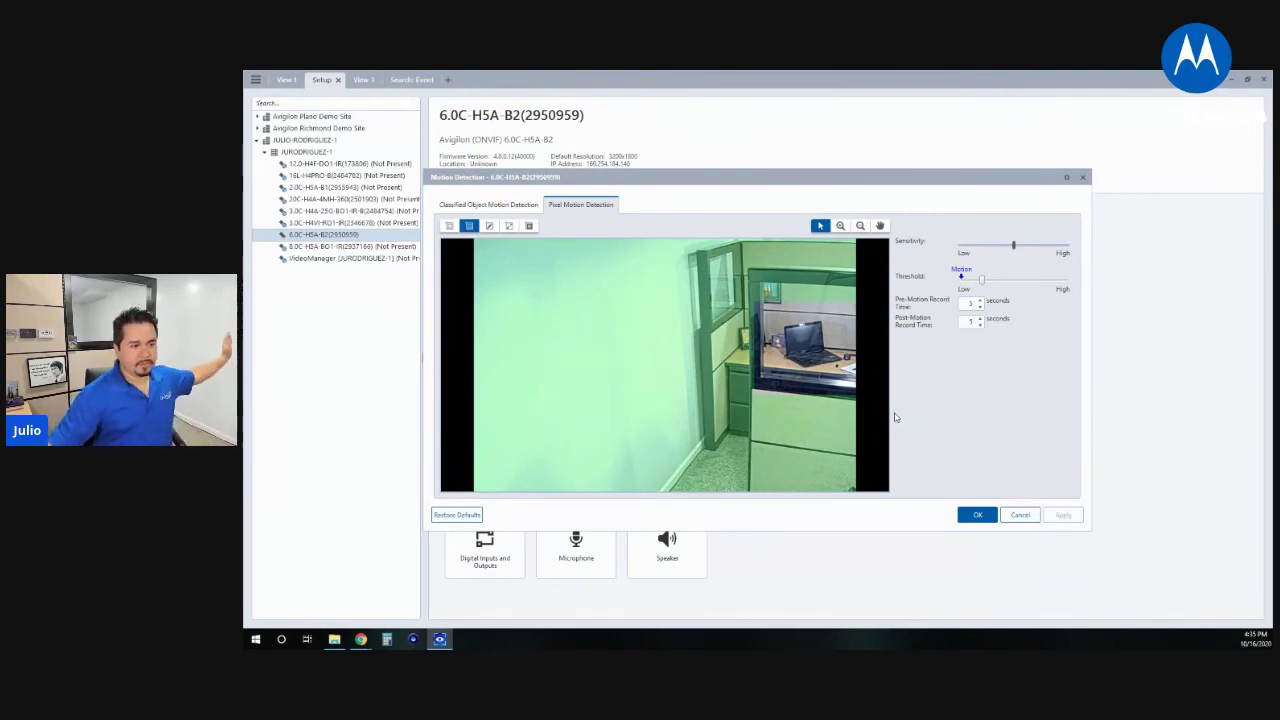
Step: Switch back to classified object motion detection and close the motion detection settings
click(530, 204)
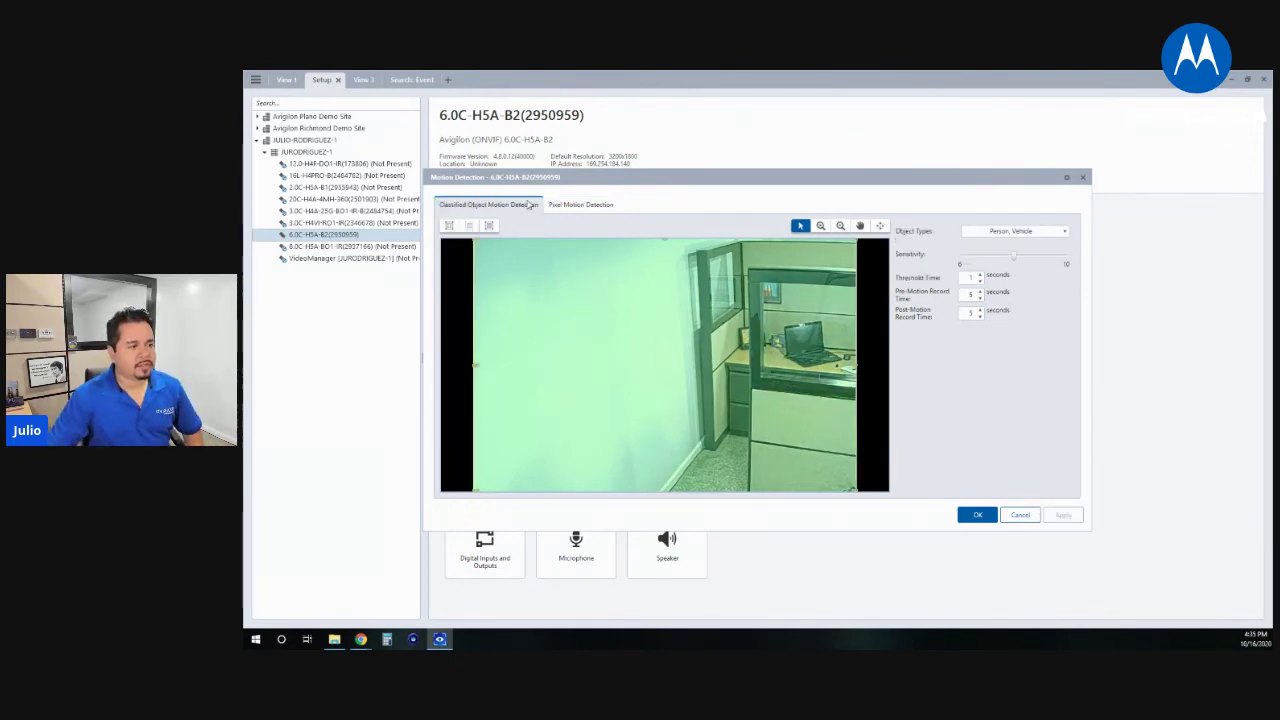
click(1020, 515)
click(589, 461)
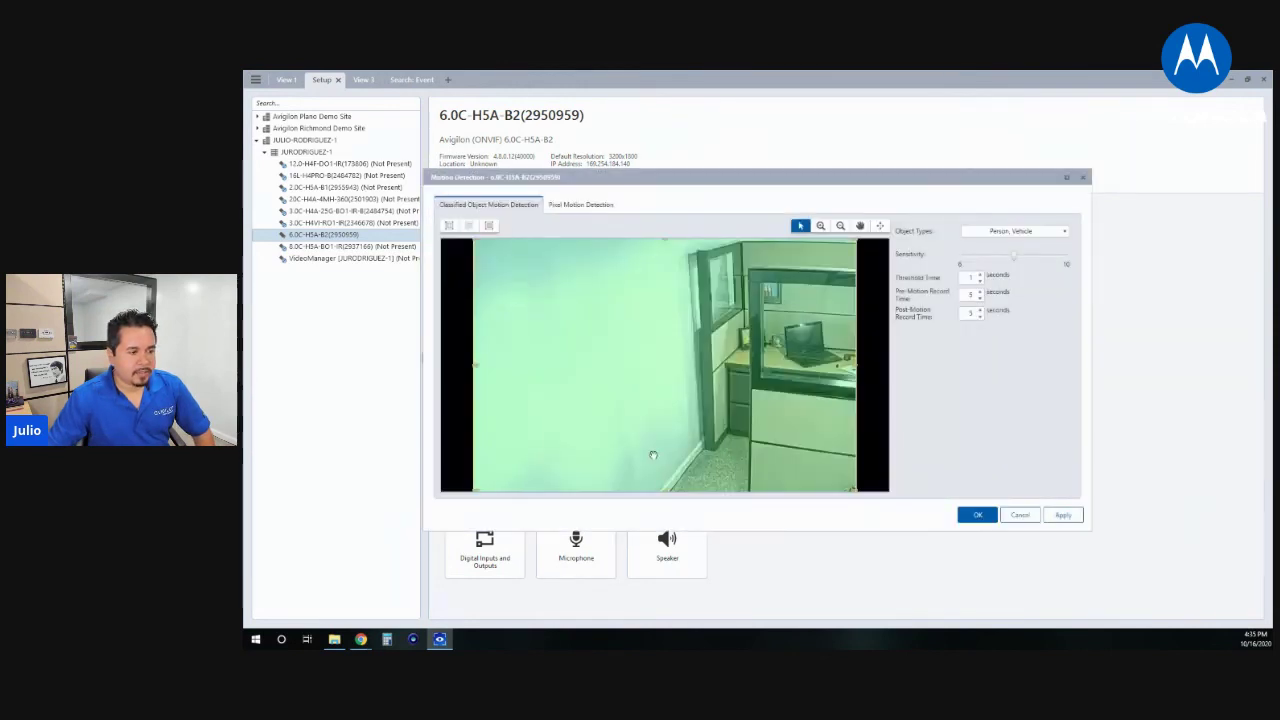
click(1020, 513)
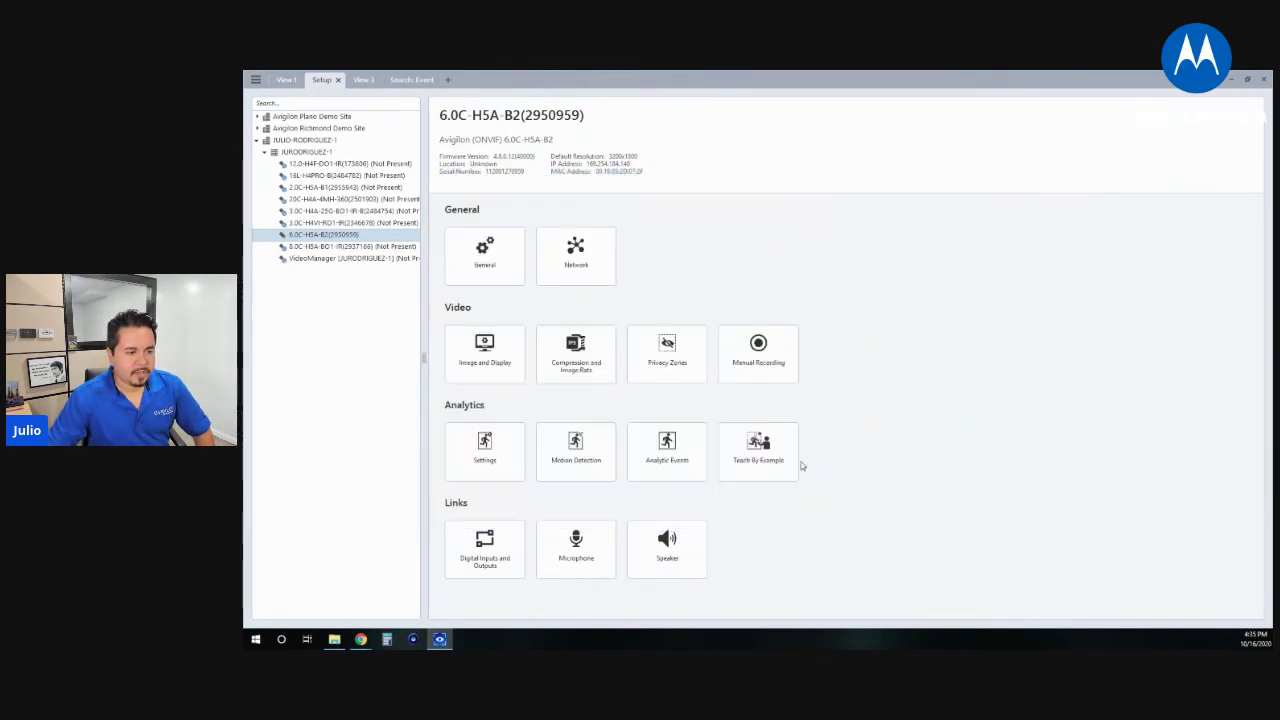
click(672, 455)
Step: Edit the Person in Restricted Area event and enable it
click(843, 484)
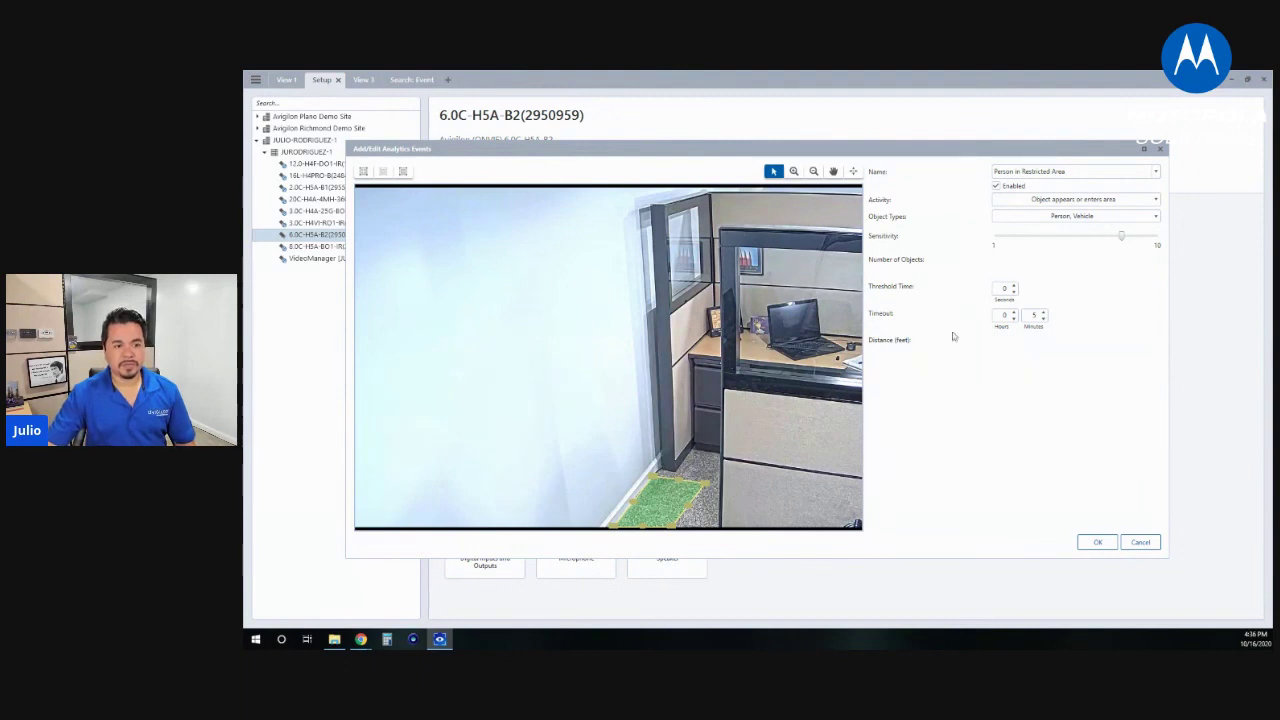
click(1058, 192)
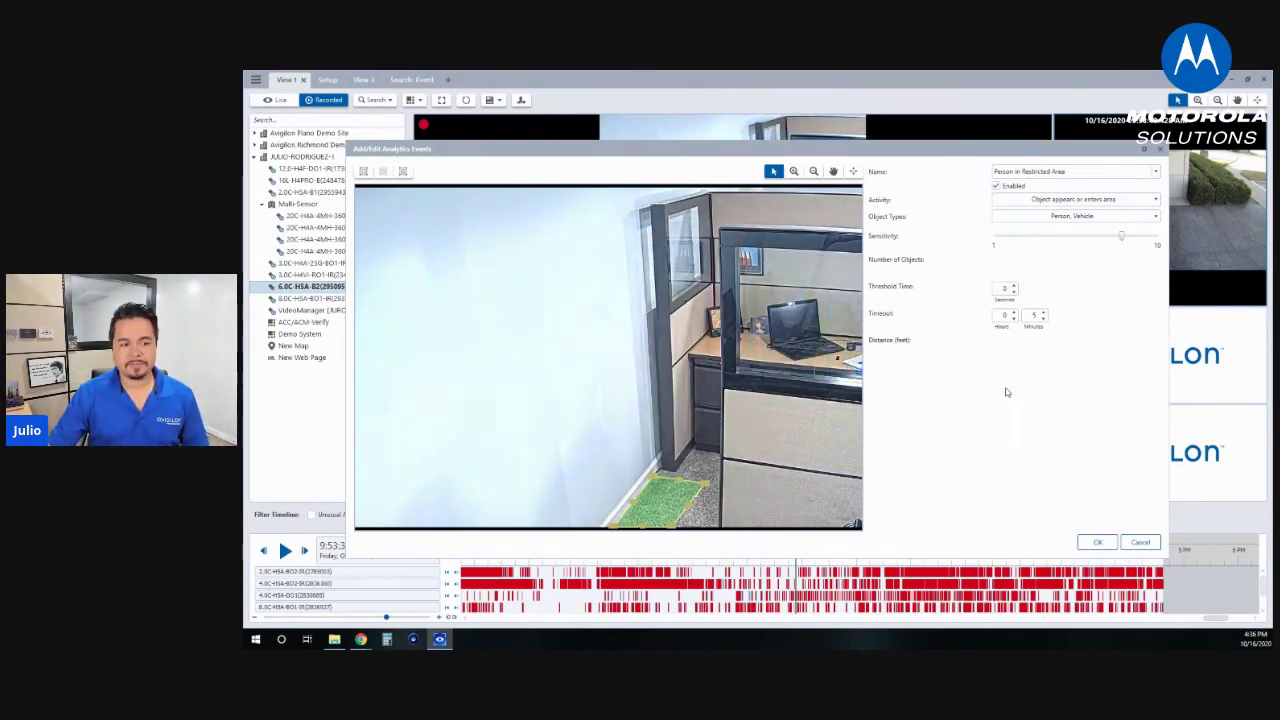
Step: Save and close the analytic event dialogs, then clear the alarm camera from View 1's large tile
click(1097, 542)
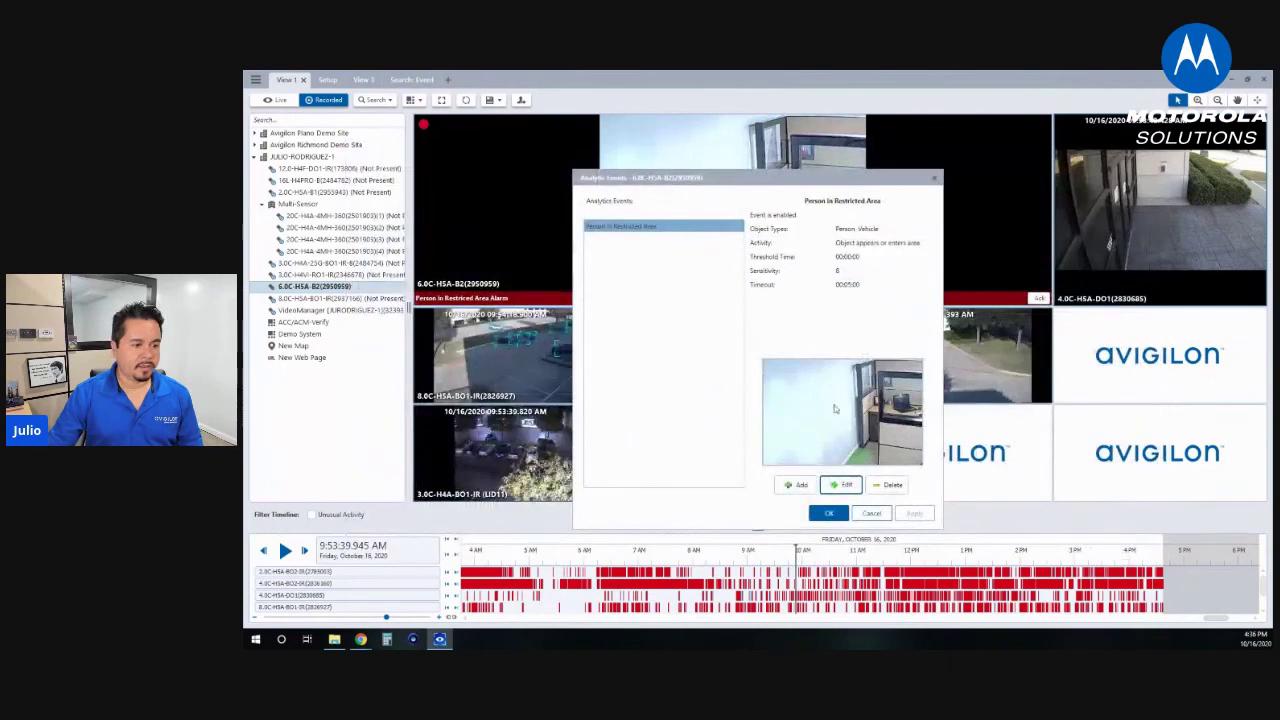
click(834, 513)
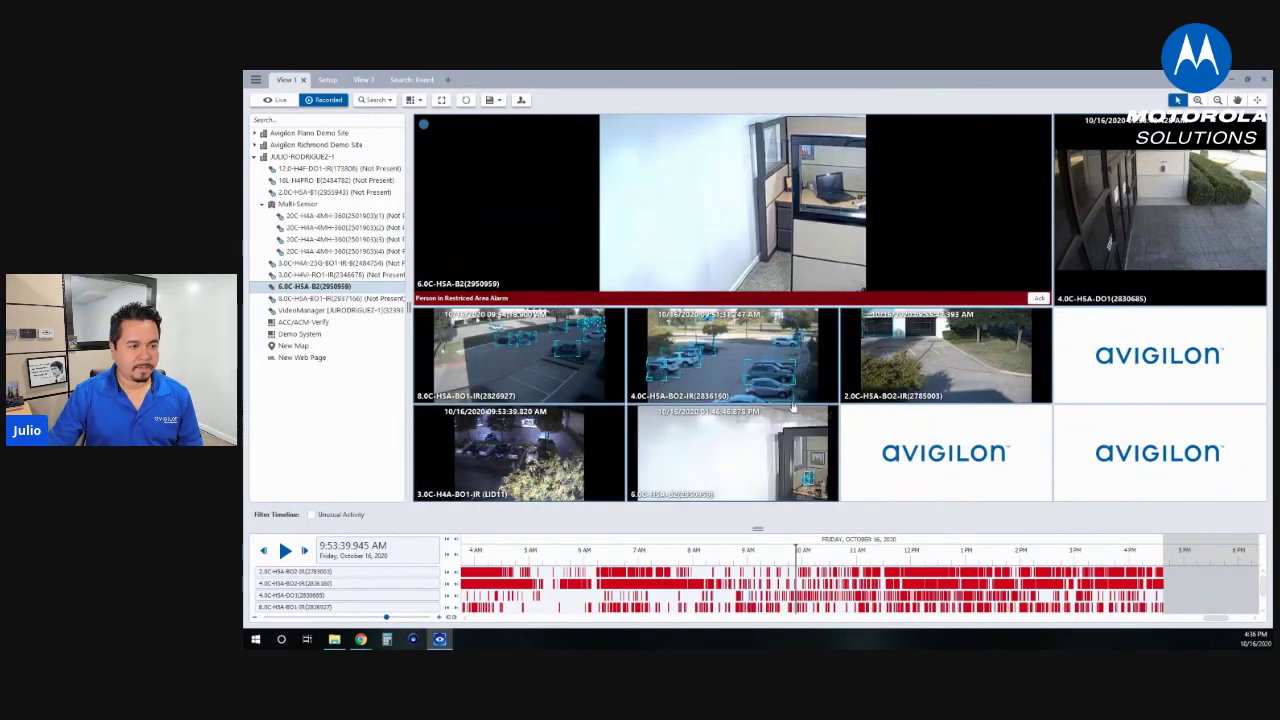
click(1038, 298)
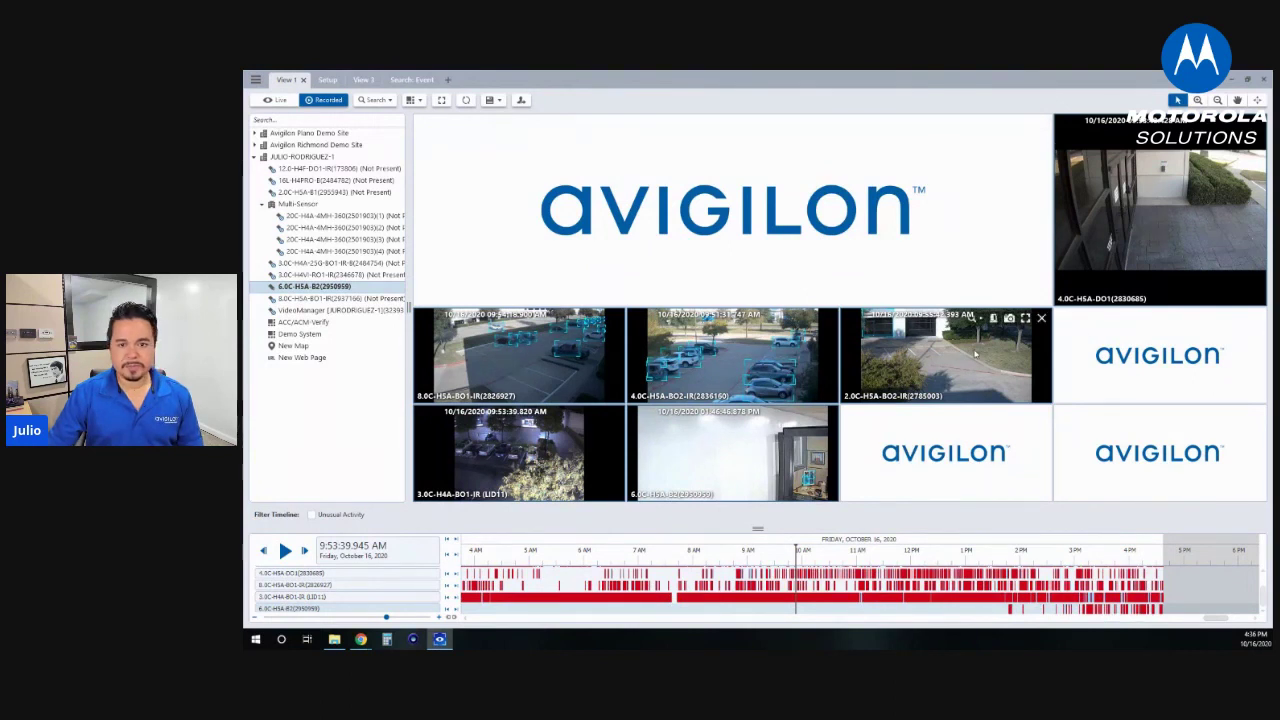
mouse_move(1261, 143)
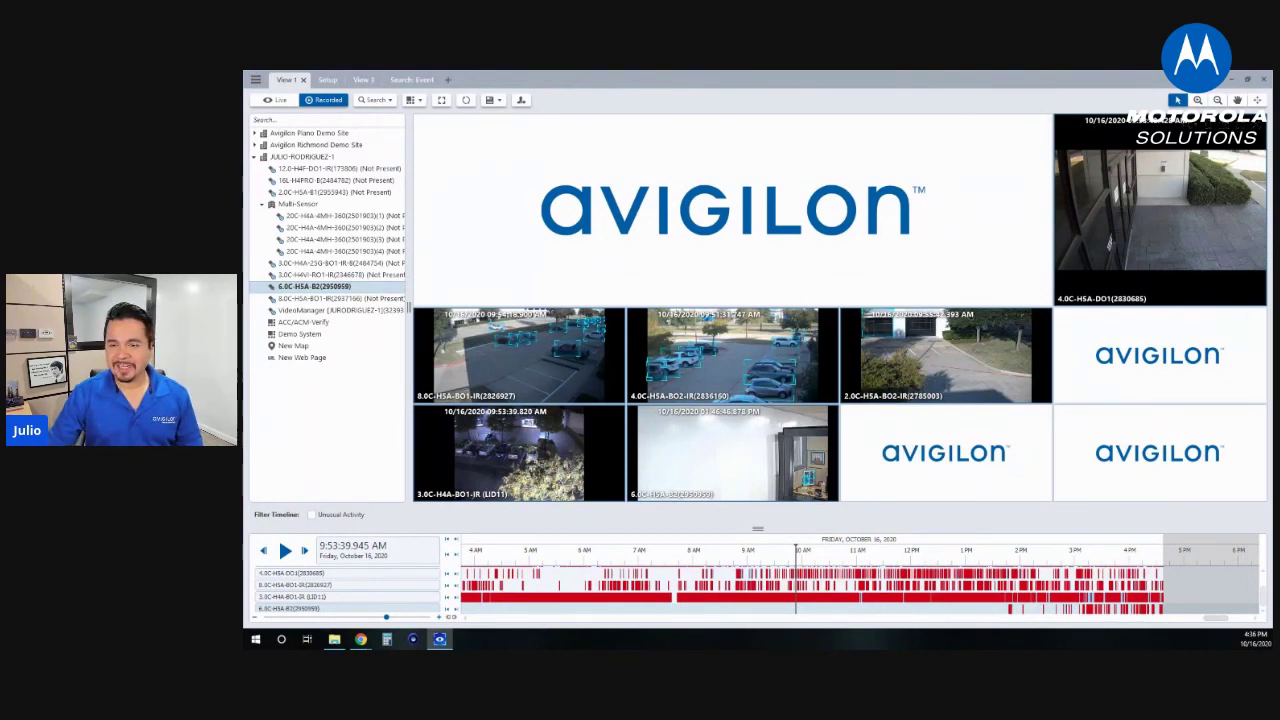